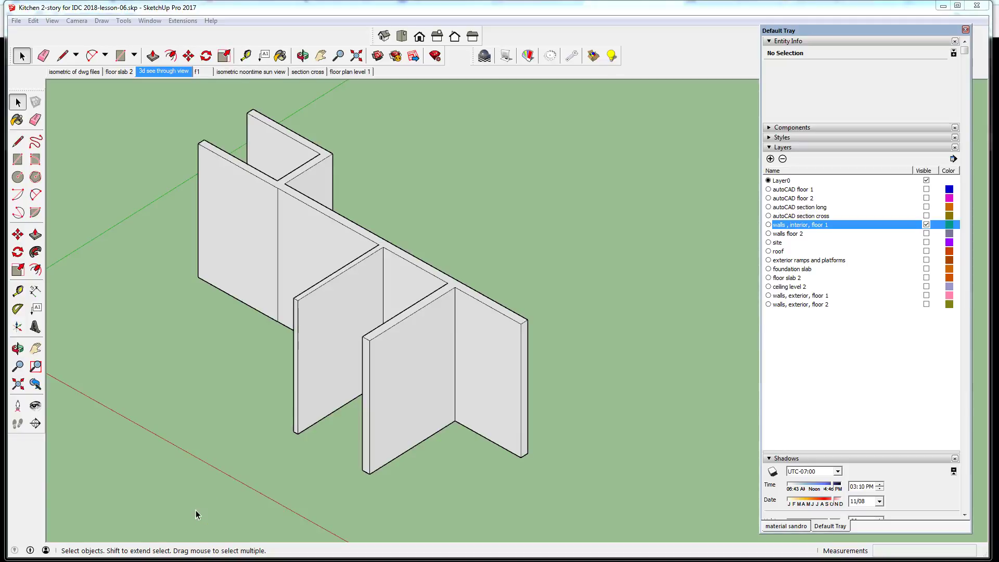
Step: Turn on the 'walls, exterior, floor 1' layer so exterior walls surround the interior walls
{"action": "left_click", "coordinate": [508, 319]}
{"action": "middle_click_drag", "start_coordinate": [513, 312], "coordinate": [451, 325]}
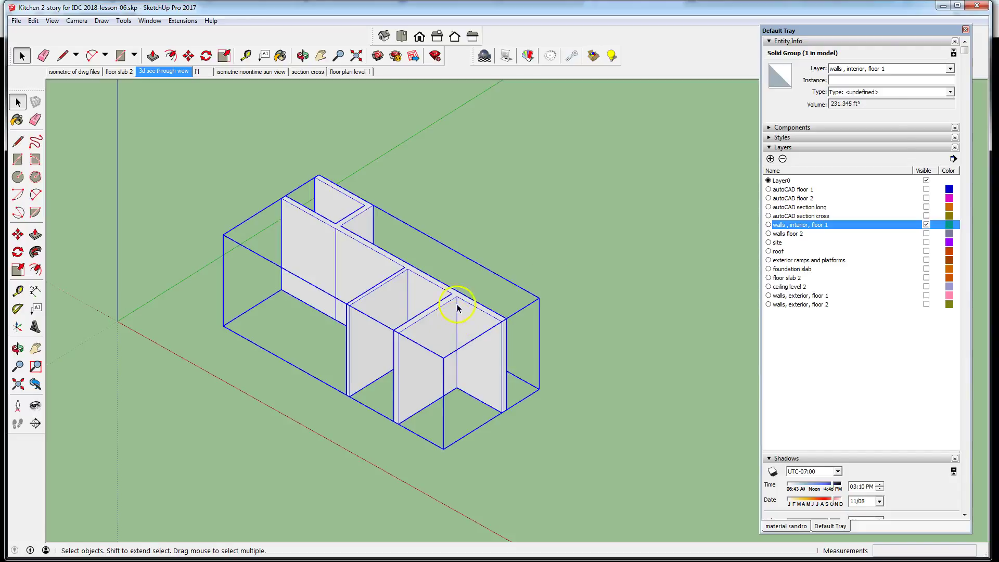
{"action": "left_click", "coordinate": [614, 287]}
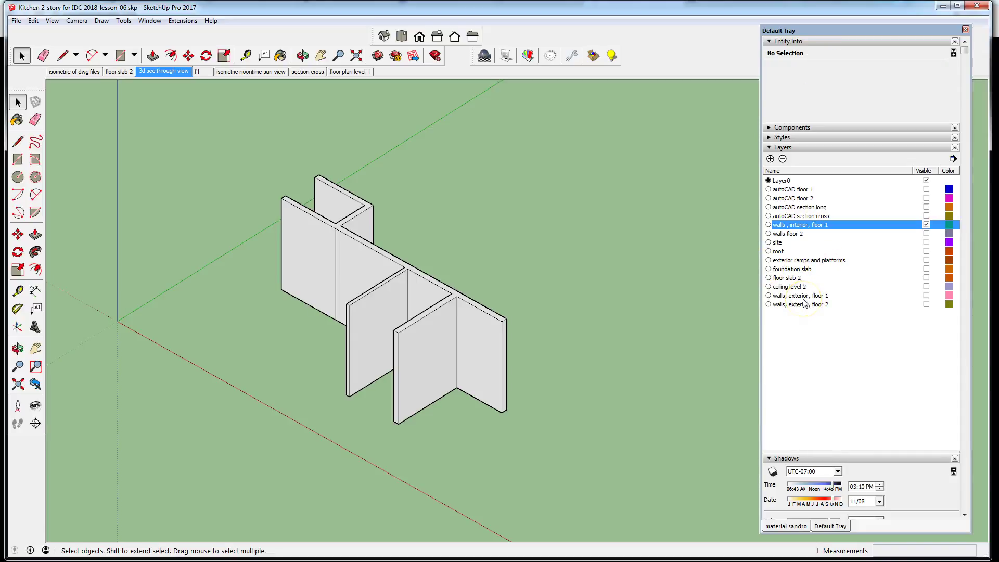
{"action": "left_click", "coordinate": [927, 296]}
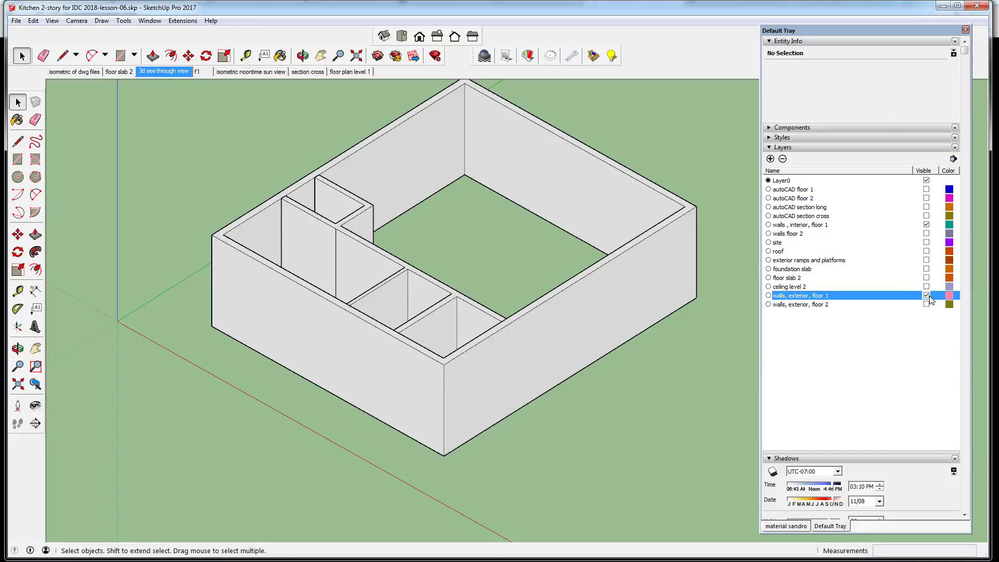
Step: Switch the face style to X-ray so the walls render see-through
{"action": "left_click", "coordinate": [52, 21]}
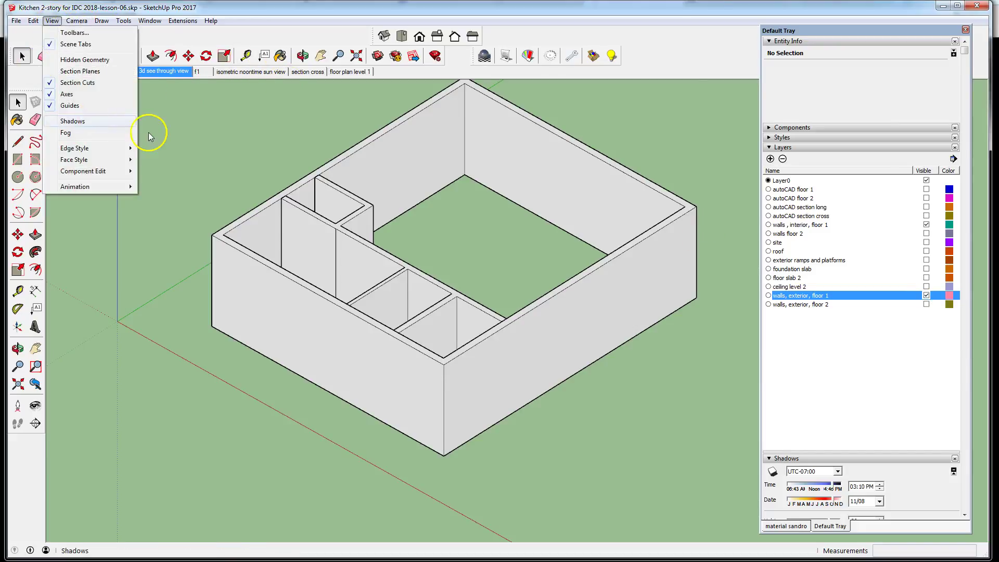
{"action": "mouse_move", "coordinate": [107, 161]}
{"action": "left_click", "coordinate": [196, 160]}
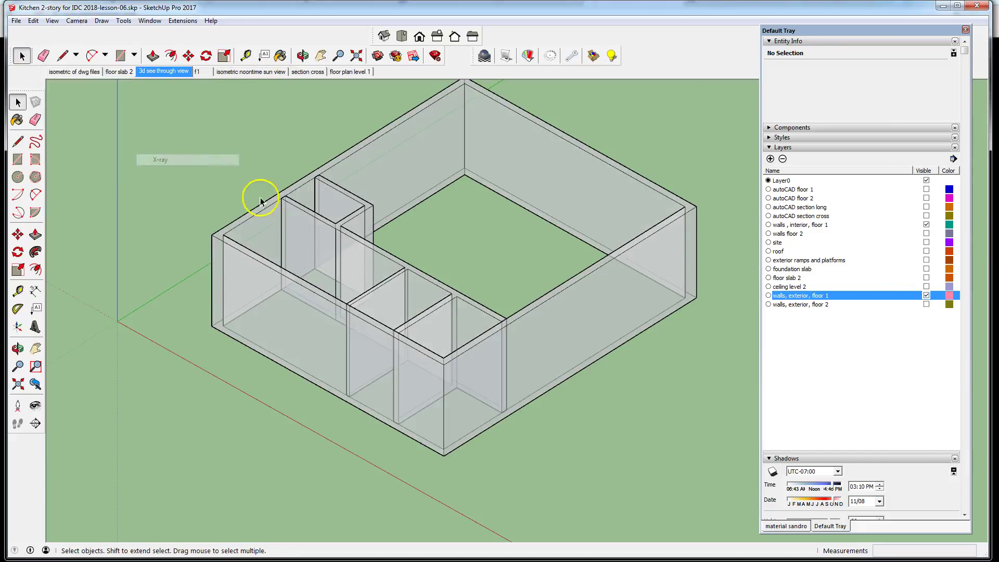
{"action": "scroll", "coordinate": [357, 357], "scroll_direction": "down", "scroll_amount": 2}
{"action": "scroll", "coordinate": [540, 411], "scroll_direction": "up", "scroll_amount": 2}
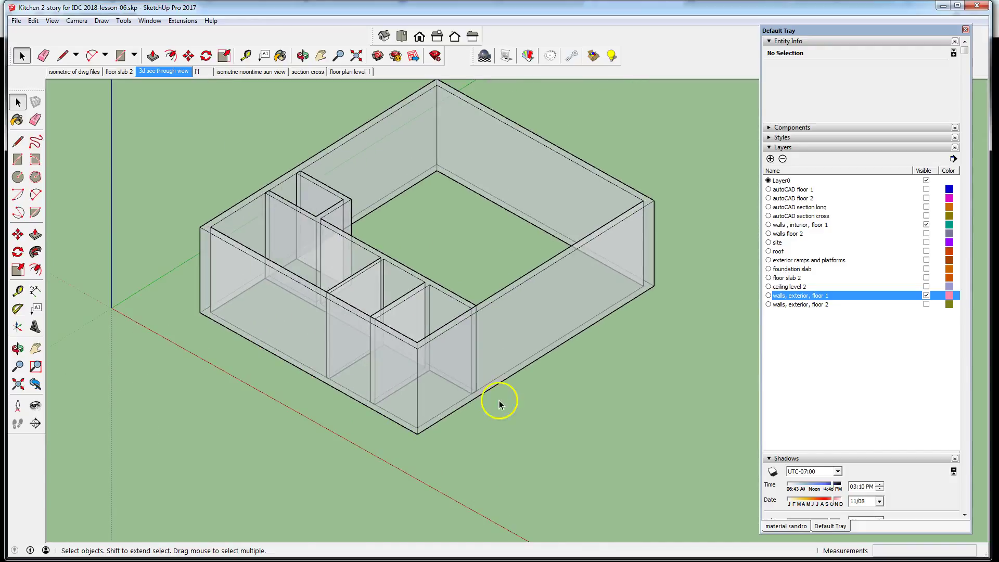
Step: Select the interior walls group, then the exterior walls group, to check their solid volumes
{"action": "left_click", "coordinate": [413, 278]}
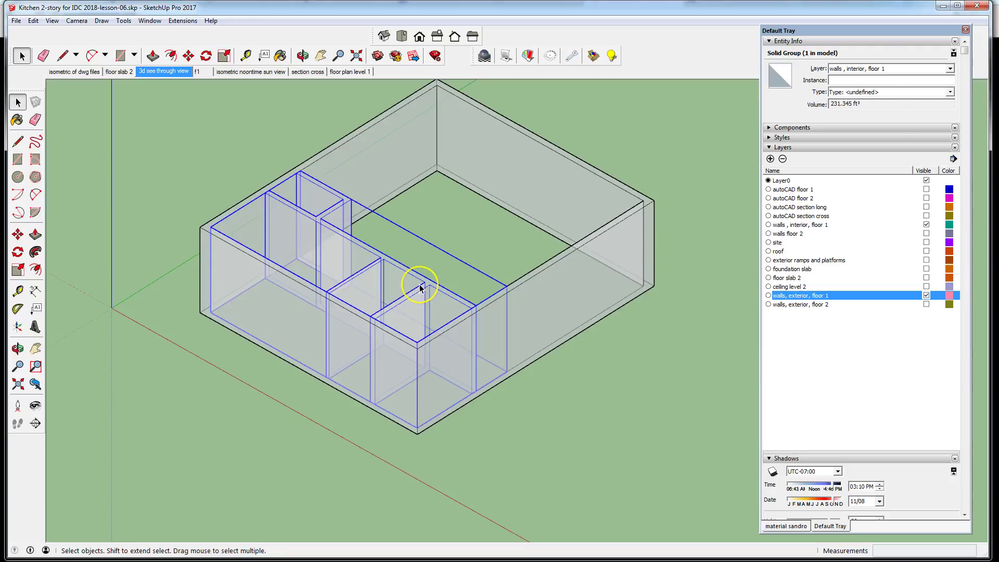
{"action": "left_click", "coordinate": [564, 262]}
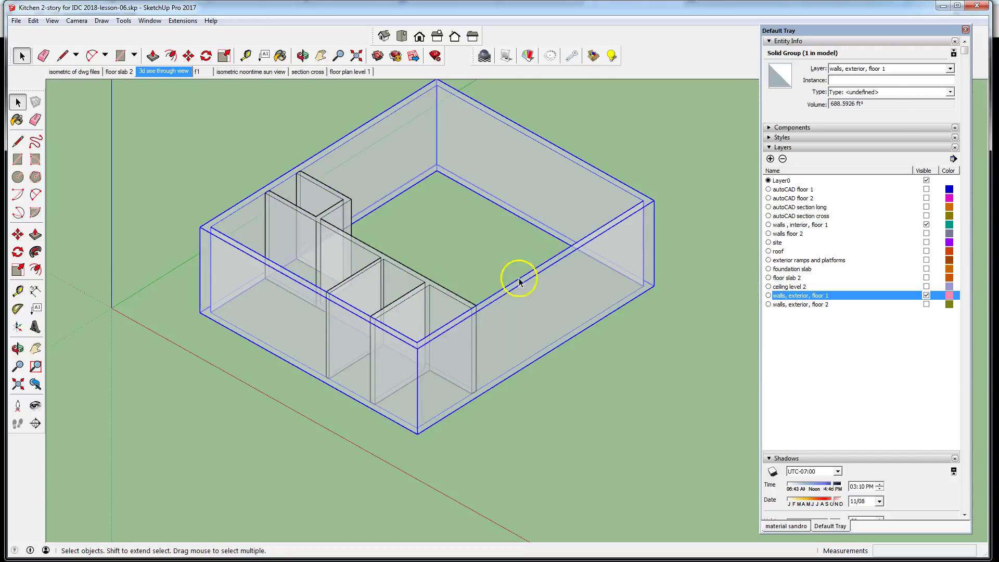
{"action": "scroll", "coordinate": [186, 403], "scroll_direction": "down", "scroll_amount": 1}
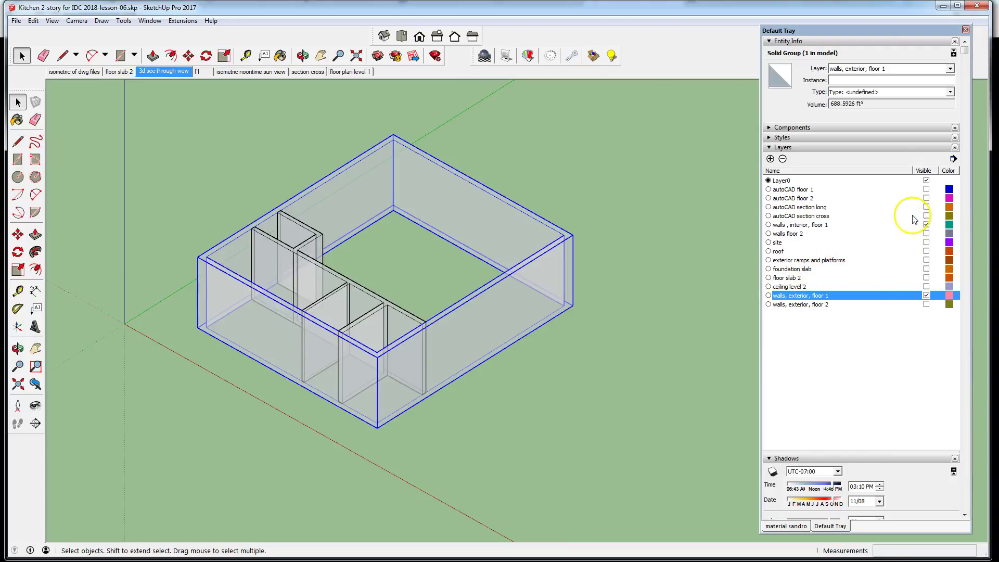
Step: Show 'autoCAD floor 2' and hide the floor 1 interior walls, exterior walls and 'autoCAD floor 1' layers
{"action": "left_click", "coordinate": [926, 190]}
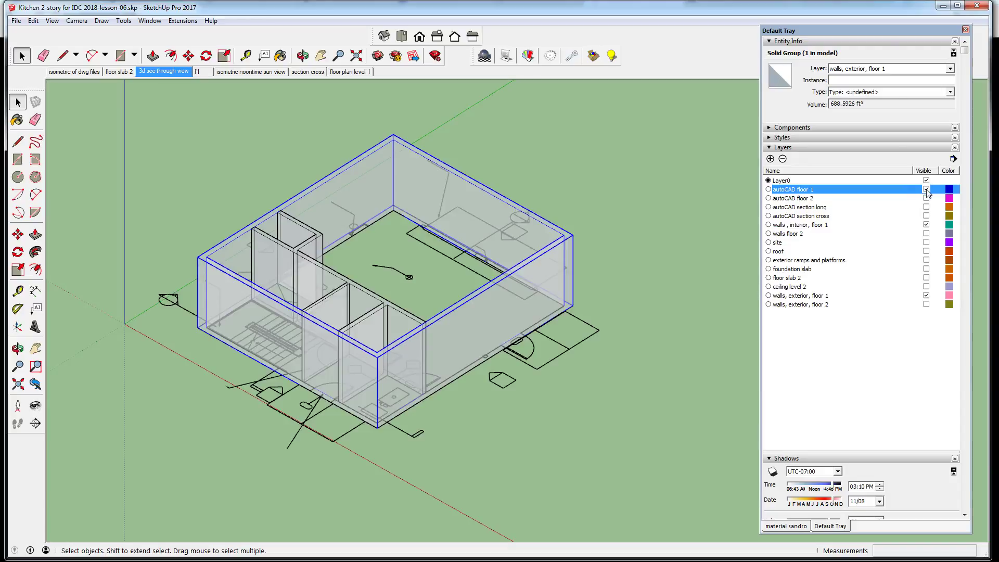
{"action": "left_click", "coordinate": [925, 203]}
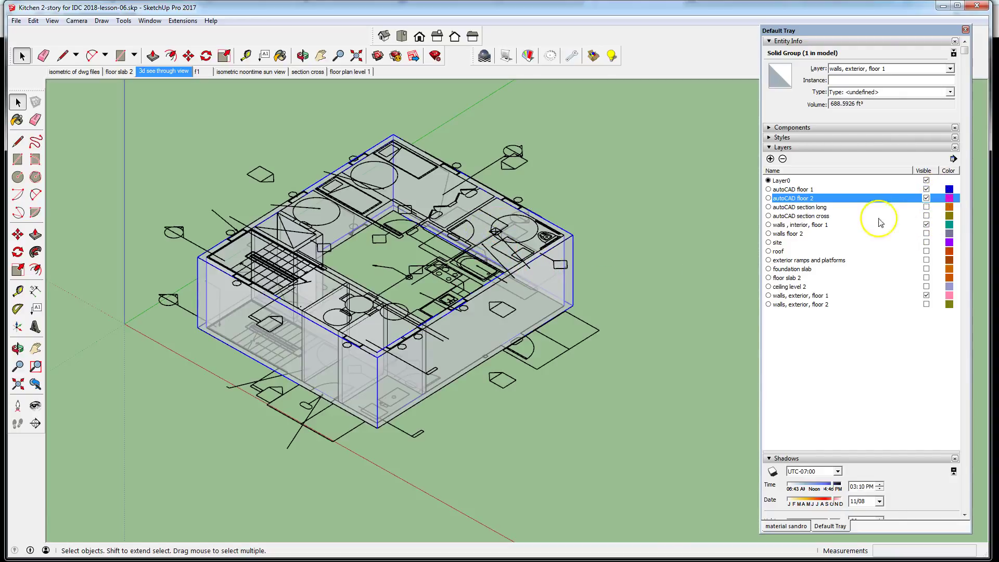
{"action": "left_click", "coordinate": [926, 224]}
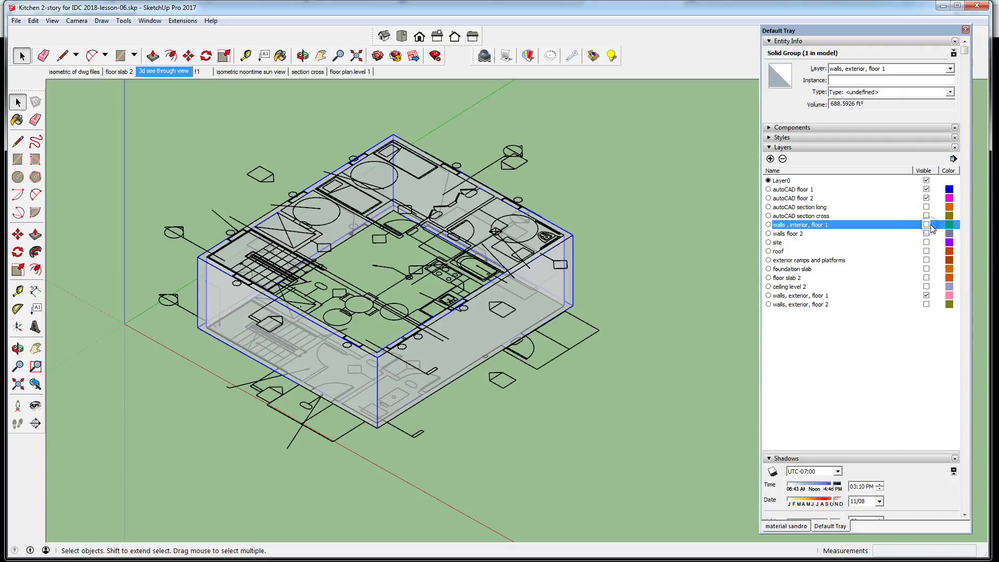
{"action": "left_click", "coordinate": [926, 295]}
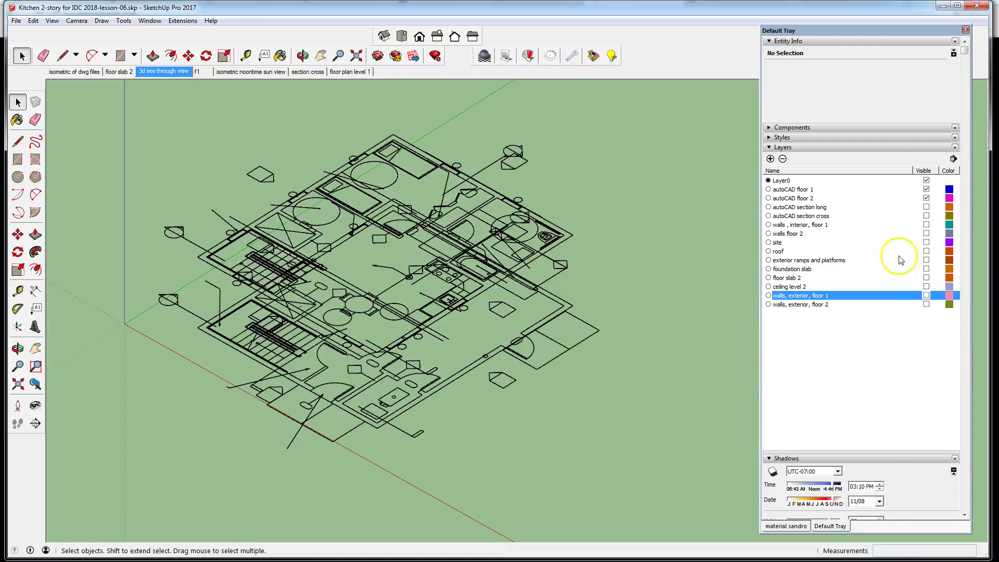
{"action": "left_click", "coordinate": [926, 198]}
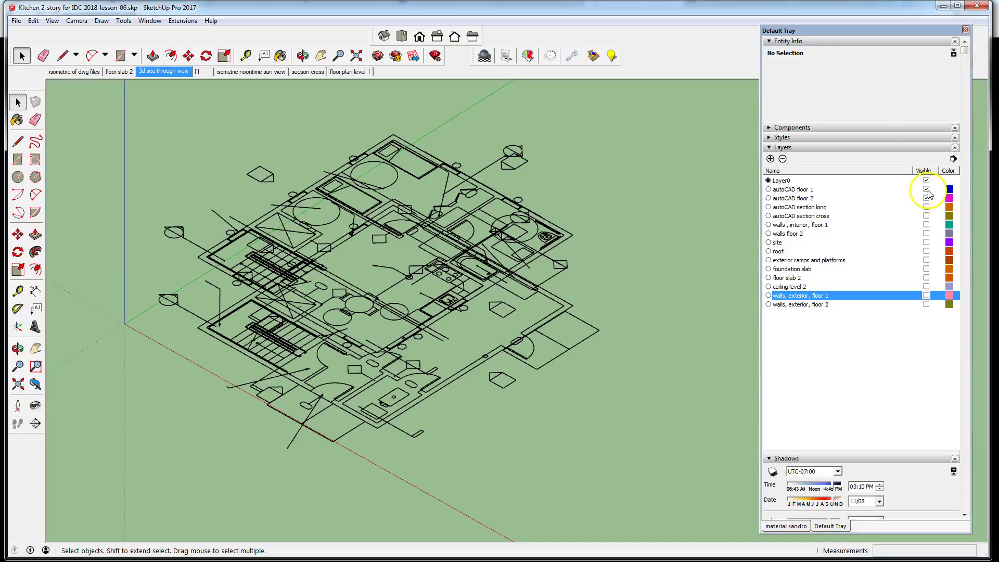
{"action": "left_click", "coordinate": [926, 189]}
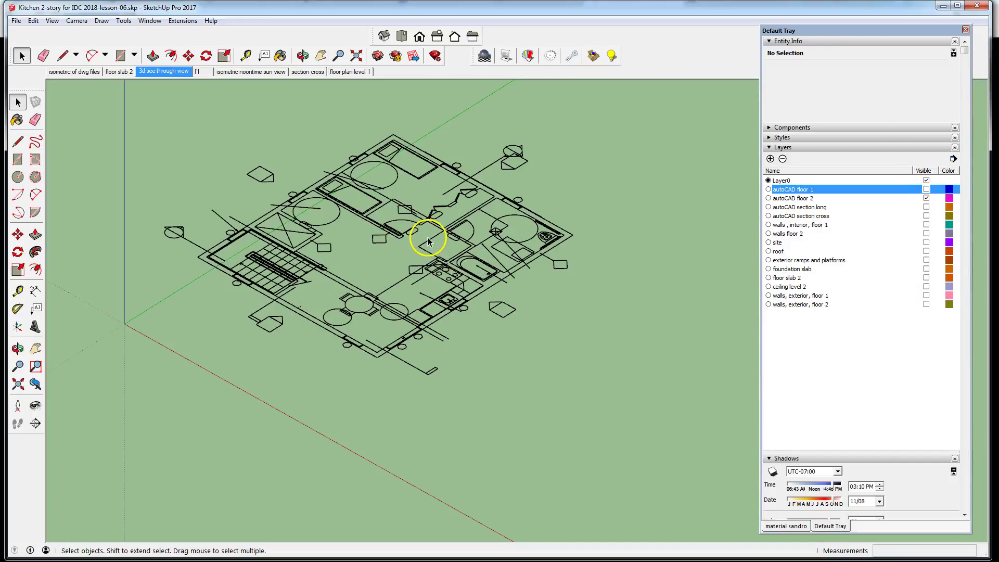
{"action": "scroll", "coordinate": [423, 188], "scroll_direction": "up", "scroll_amount": 2}
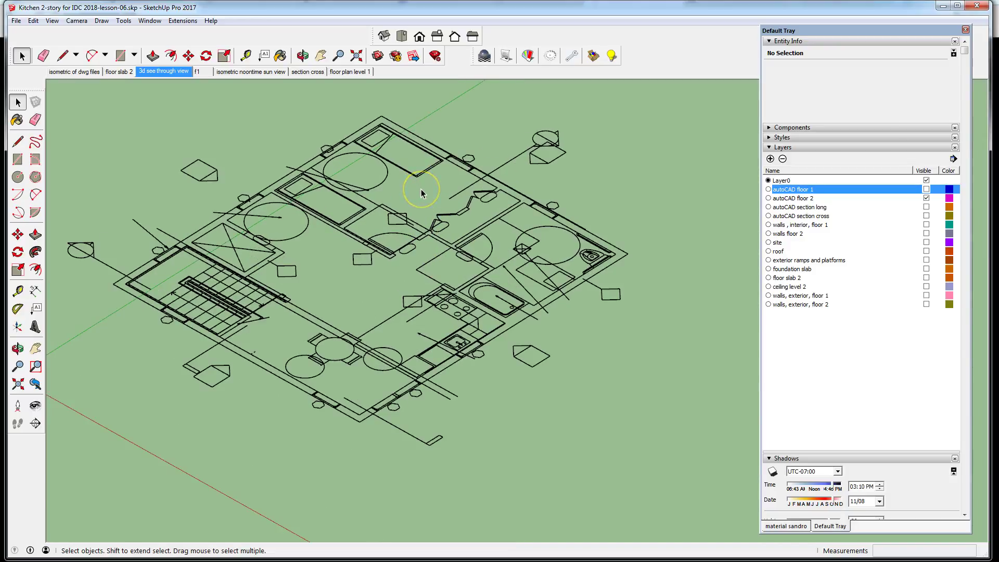
{"action": "left_click", "coordinate": [404, 36]}
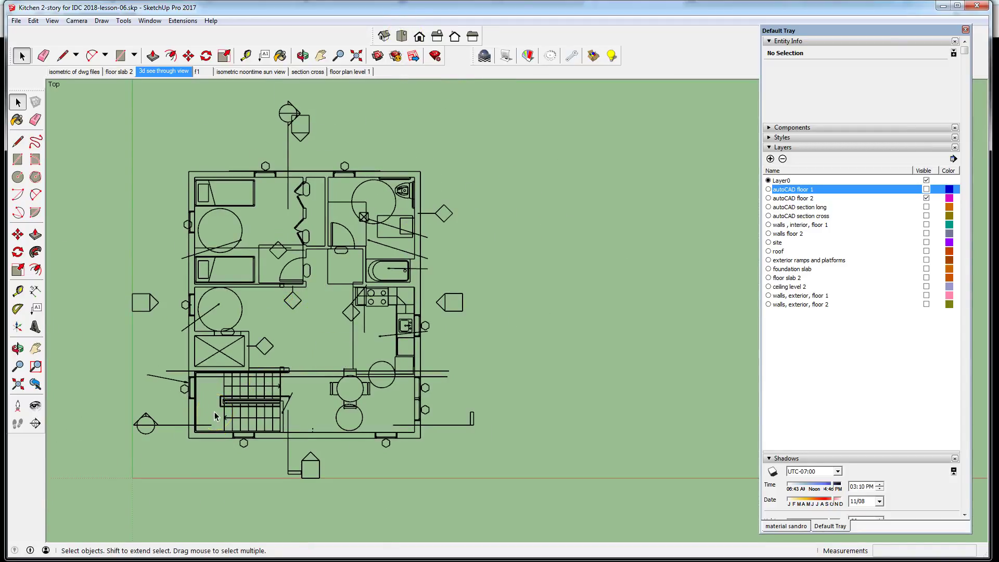
{"action": "left_click", "coordinate": [926, 305]}
{"action": "middle_click_drag", "start_coordinate": [584, 375], "coordinate": [459, 206]}
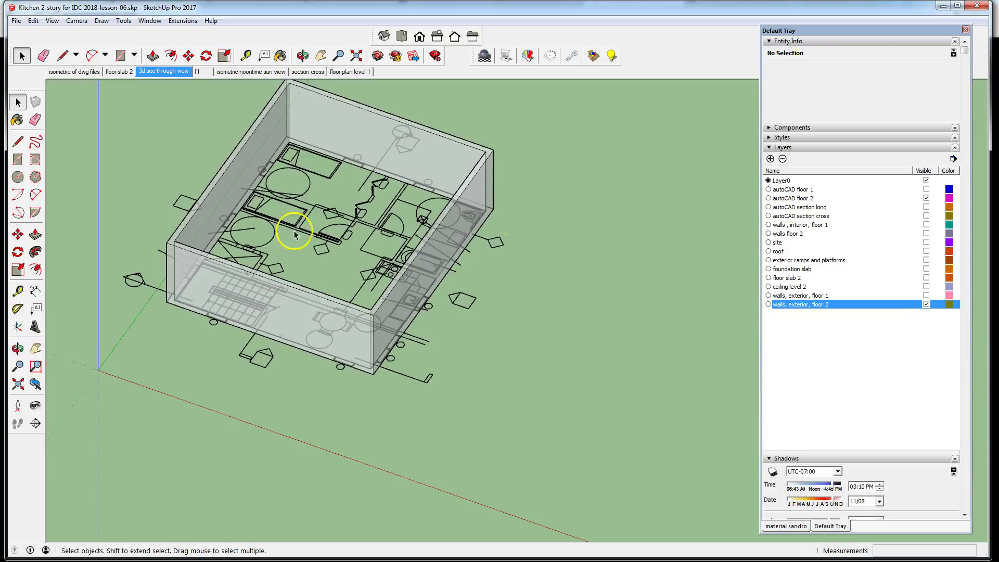
{"action": "left_click", "coordinate": [420, 260]}
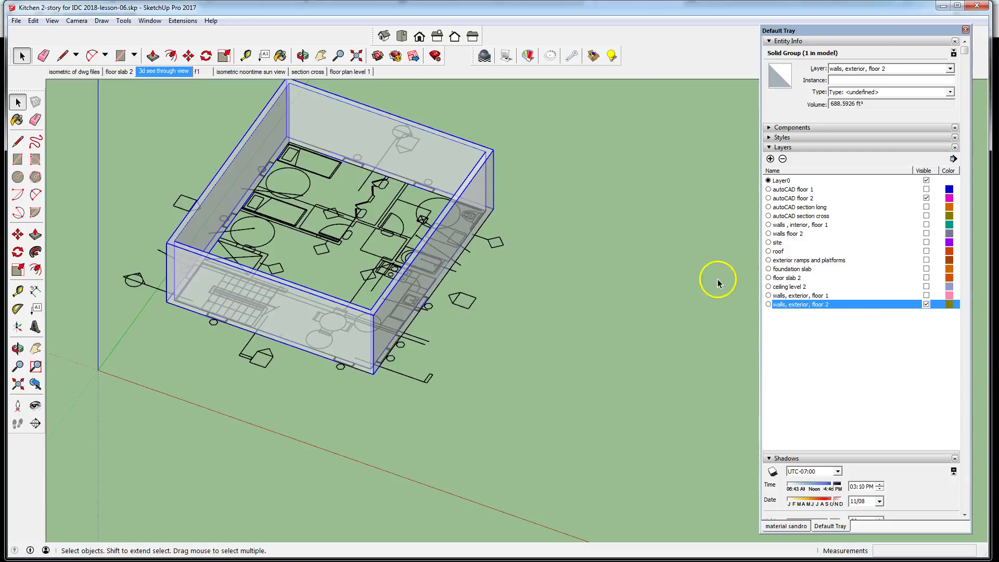
{"action": "left_click", "coordinate": [926, 305]}
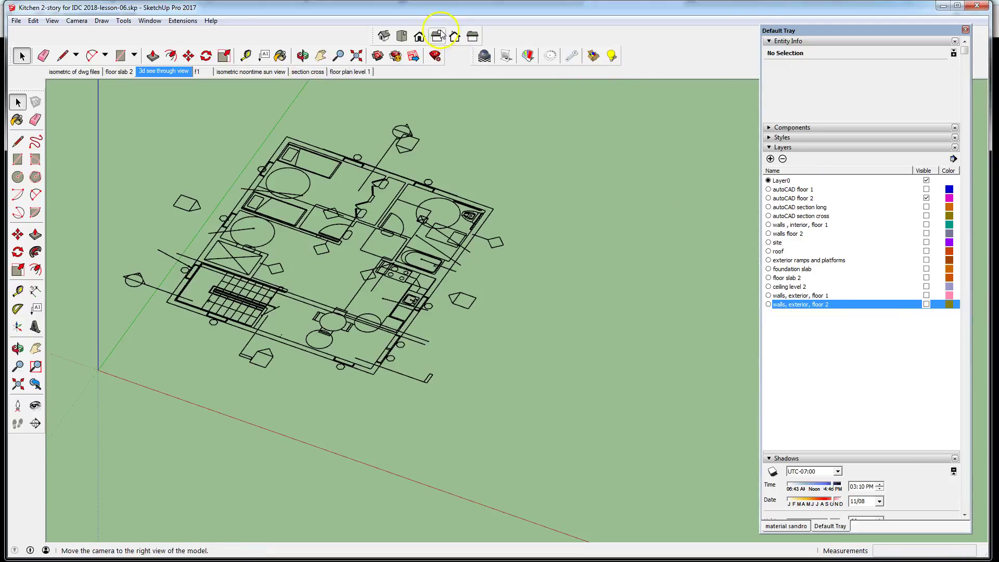
Step: Switch to Top view and zoom in close on the floor 2 plan
{"action": "left_click", "coordinate": [403, 36]}
{"action": "scroll", "coordinate": [669, 279], "scroll_direction": "up", "scroll_amount": 5}
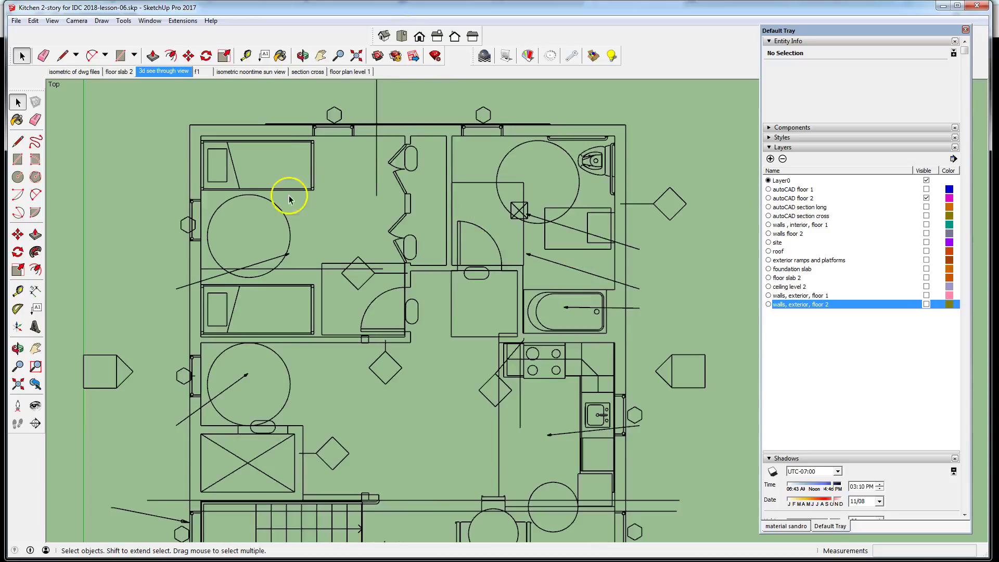
{"action": "scroll", "coordinate": [335, 257], "scroll_direction": "down", "scroll_amount": 2}
{"action": "scroll", "coordinate": [351, 261], "scroll_direction": "up", "scroll_amount": 3}
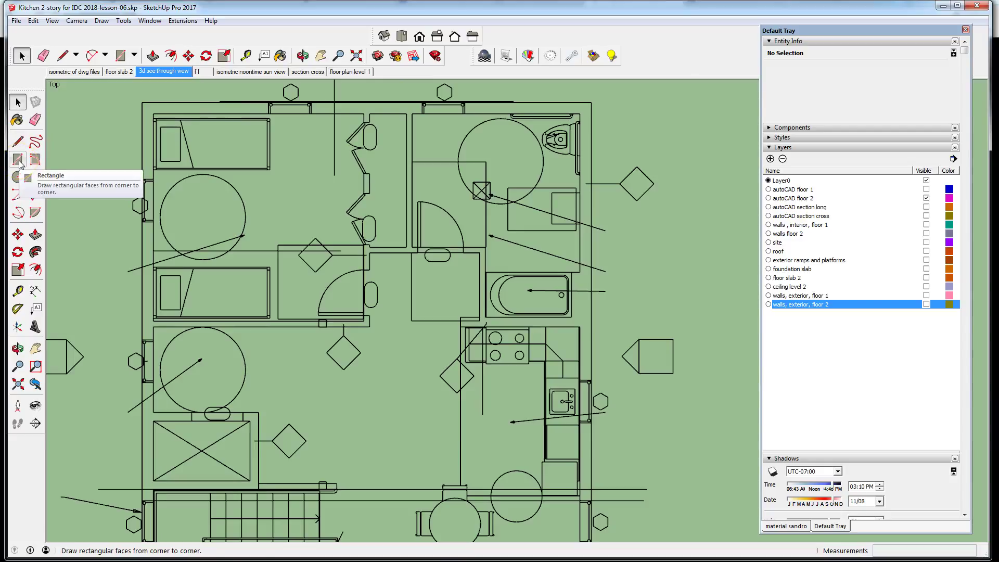
{"action": "scroll", "coordinate": [442, 146], "scroll_direction": "down", "scroll_amount": 1}
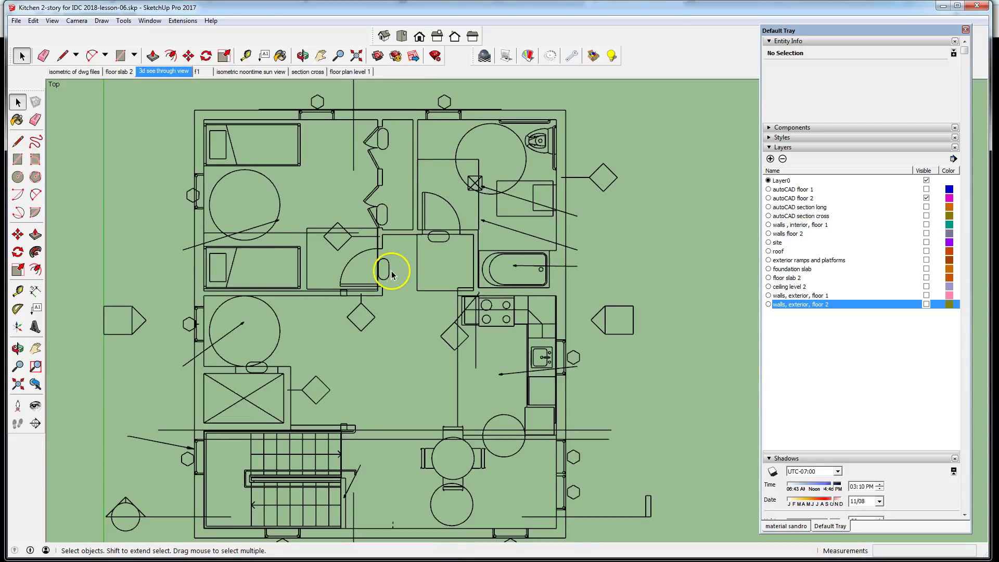
{"action": "scroll", "coordinate": [469, 247], "scroll_direction": "up", "scroll_amount": 1}
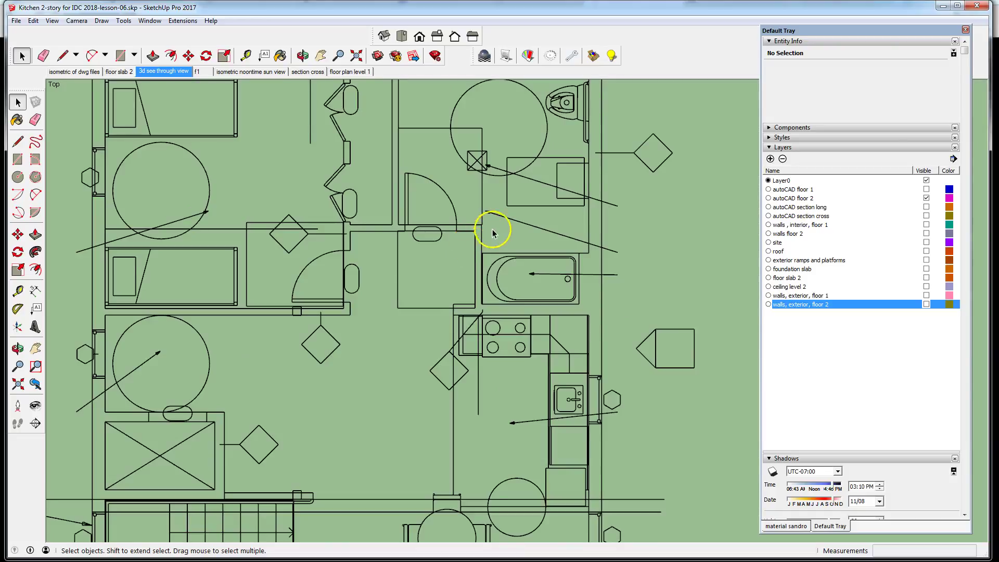
{"action": "scroll", "coordinate": [481, 241], "scroll_direction": "down", "scroll_amount": 1}
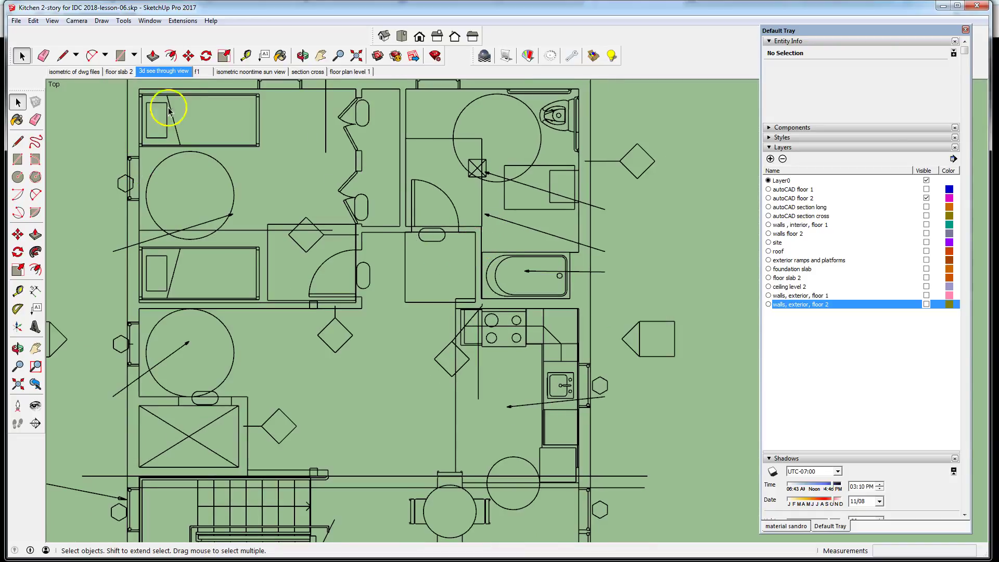
Step: Draw the first wall rectangle from the wall end to its endpoint
{"action": "left_click", "coordinate": [120, 56]}
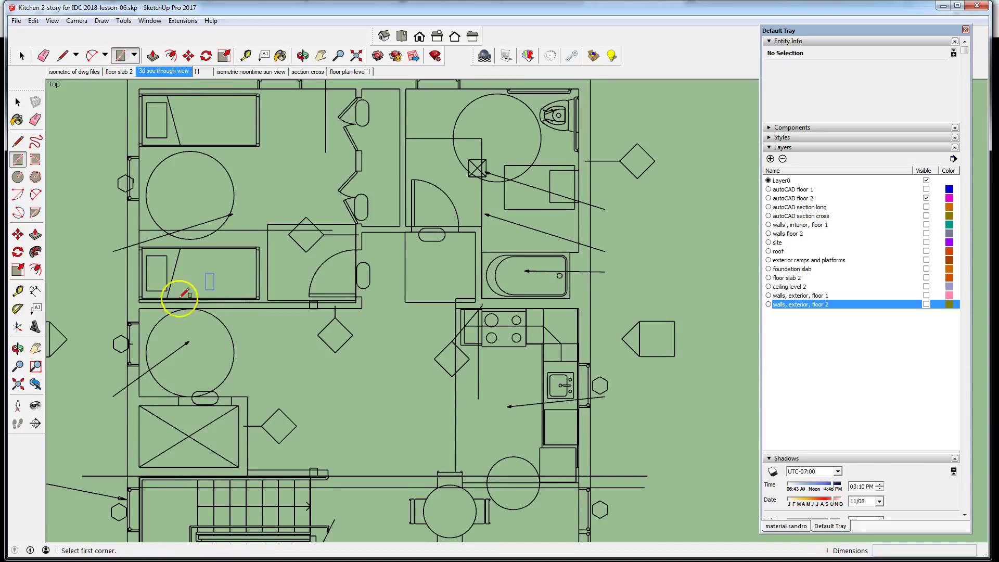
{"action": "scroll", "coordinate": [139, 312], "scroll_direction": "up", "scroll_amount": 3}
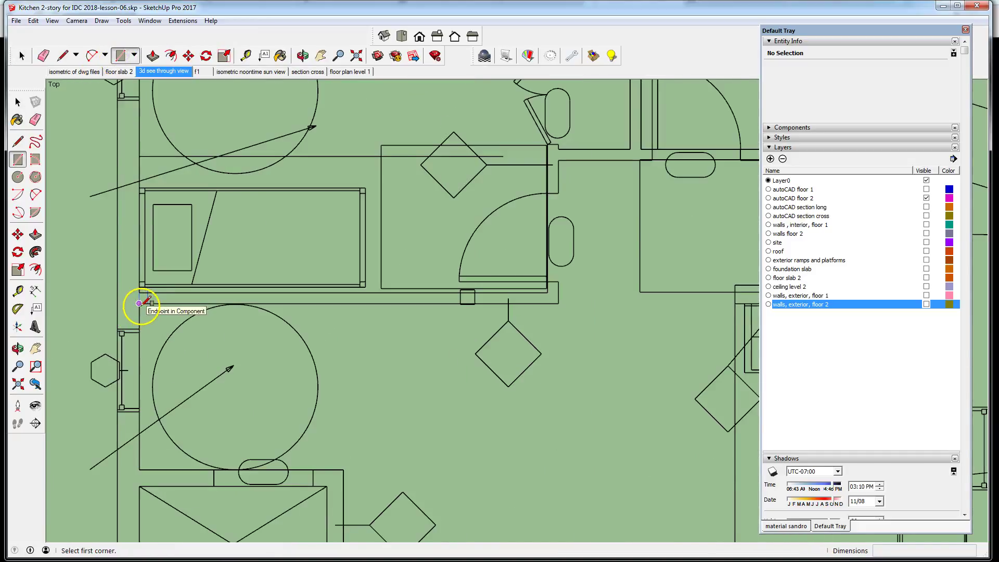
{"action": "left_click", "coordinate": [139, 303]}
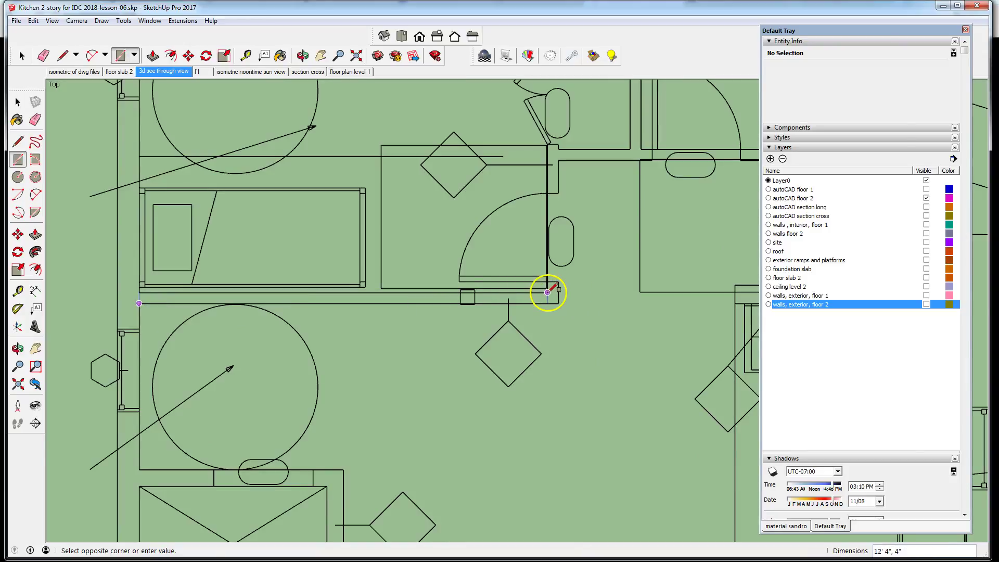
{"action": "left_click", "coordinate": [547, 293]}
{"action": "scroll", "coordinate": [401, 357], "scroll_direction": "down", "scroll_amount": 6}
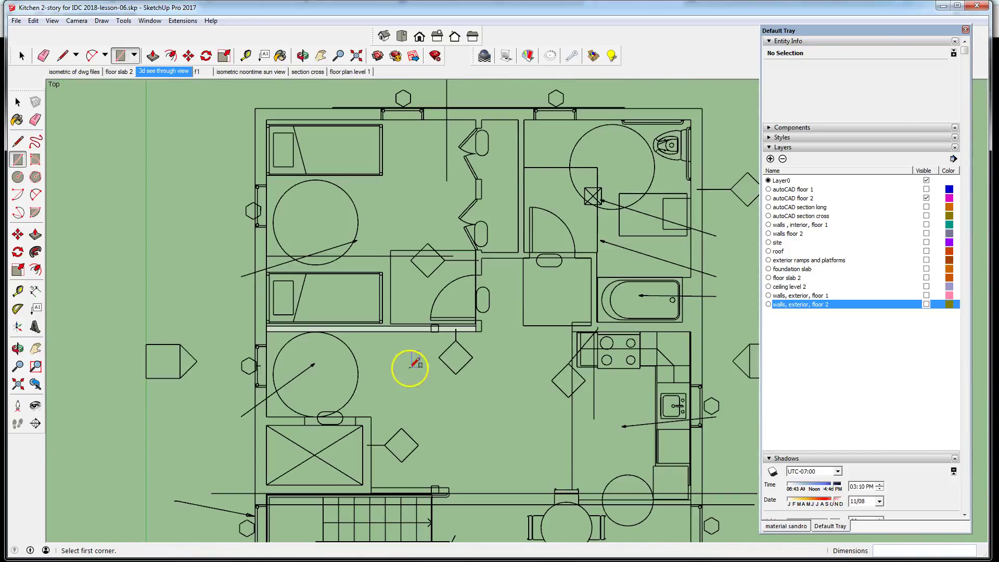
{"action": "scroll", "coordinate": [514, 312], "scroll_direction": "up", "scroll_amount": 3}
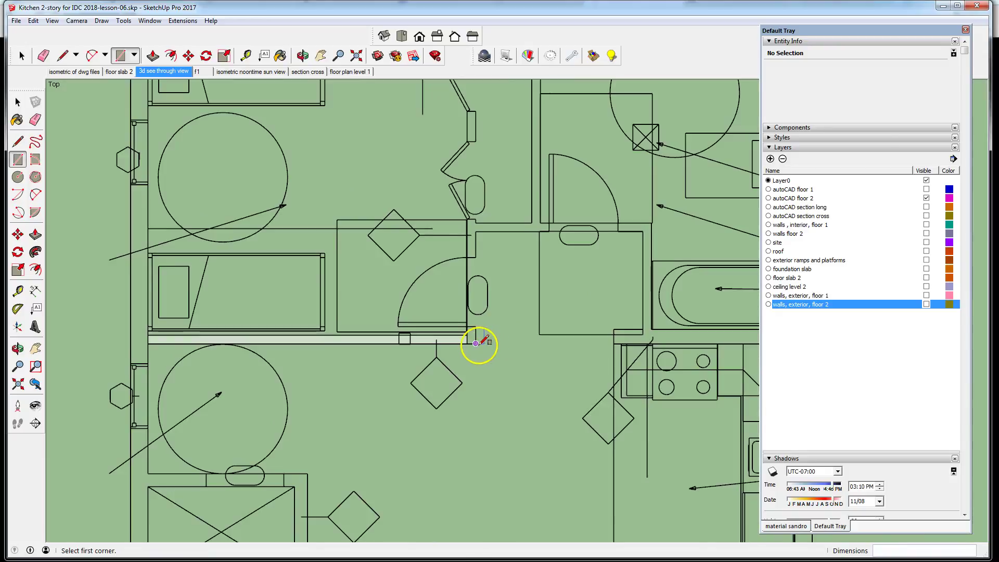
Step: Trace the closet partition strip from its corner up to the top wall
{"action": "left_click", "coordinate": [475, 343]}
{"action": "scroll", "coordinate": [475, 346], "scroll_direction": "down", "scroll_amount": 3}
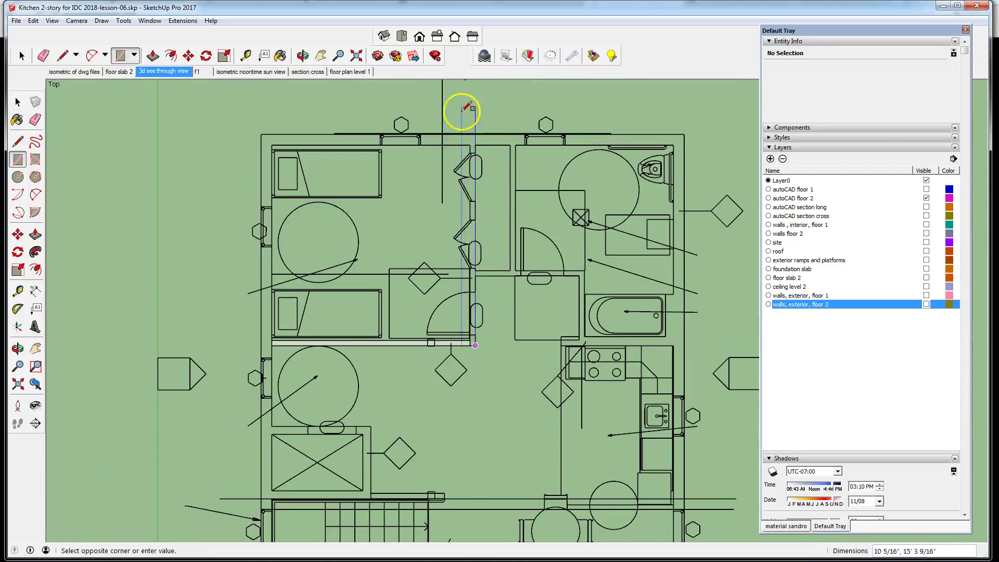
{"action": "scroll", "coordinate": [471, 124], "scroll_direction": "up", "scroll_amount": 3}
{"action": "scroll", "coordinate": [476, 133], "scroll_direction": "up", "scroll_amount": 1}
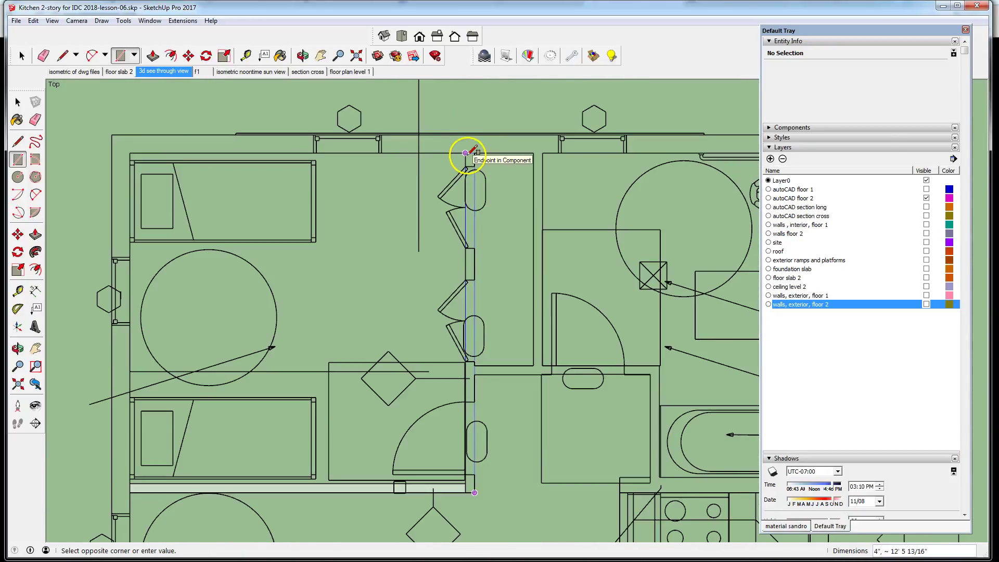
{"action": "left_click", "coordinate": [468, 155]}
{"action": "scroll", "coordinate": [279, 223], "scroll_direction": "down", "scroll_amount": 3}
{"action": "scroll", "coordinate": [494, 312], "scroll_direction": "up", "scroll_amount": 4}
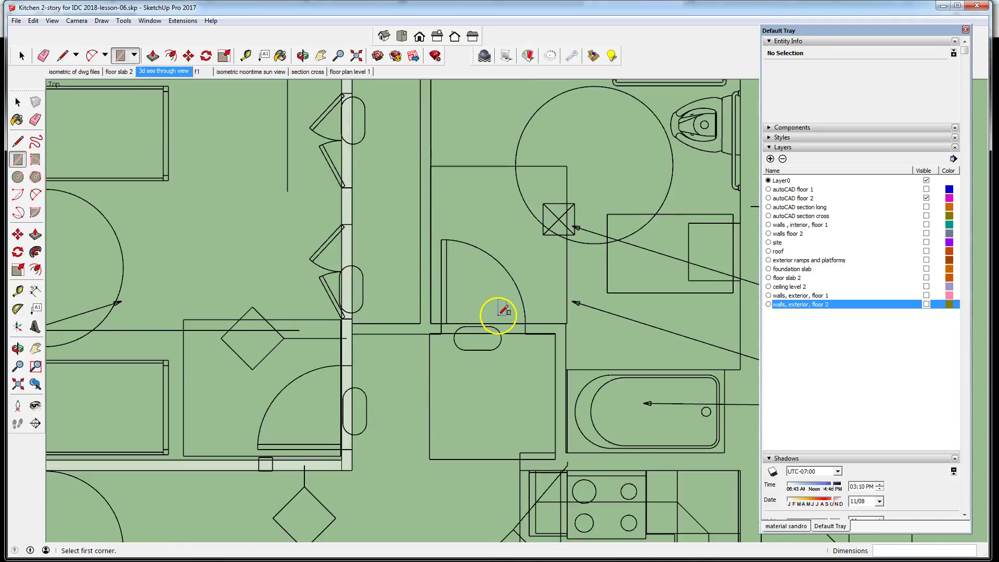
Step: Trace the wall strips beside the bathroom door and along the bathroom's side wall
{"action": "left_click", "coordinate": [352, 323]}
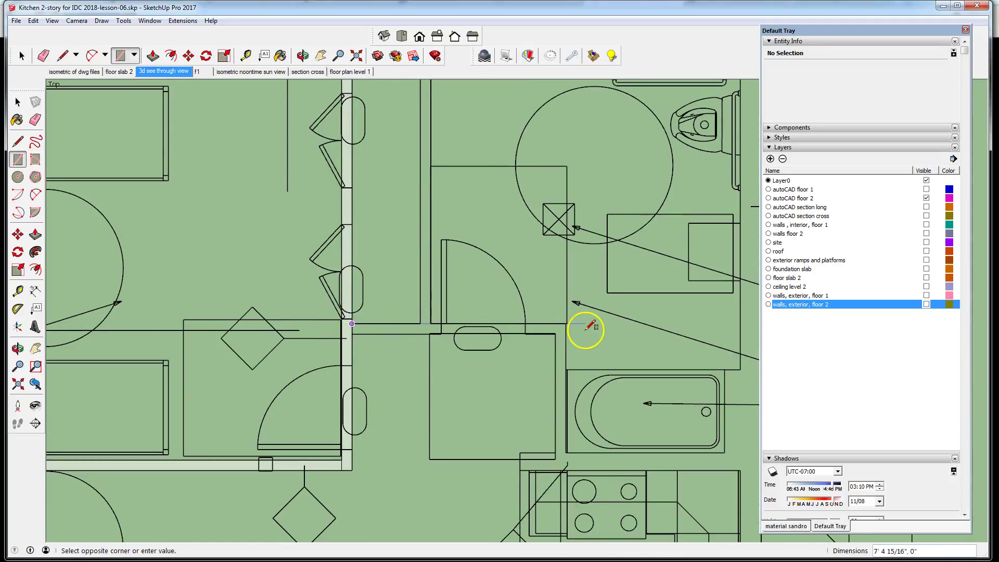
{"action": "left_click", "coordinate": [566, 335]}
{"action": "scroll", "coordinate": [252, 169], "scroll_direction": "down", "scroll_amount": 2}
{"action": "scroll", "coordinate": [464, 314], "scroll_direction": "down", "scroll_amount": 1}
{"action": "scroll", "coordinate": [446, 296], "scroll_direction": "up", "scroll_amount": 2}
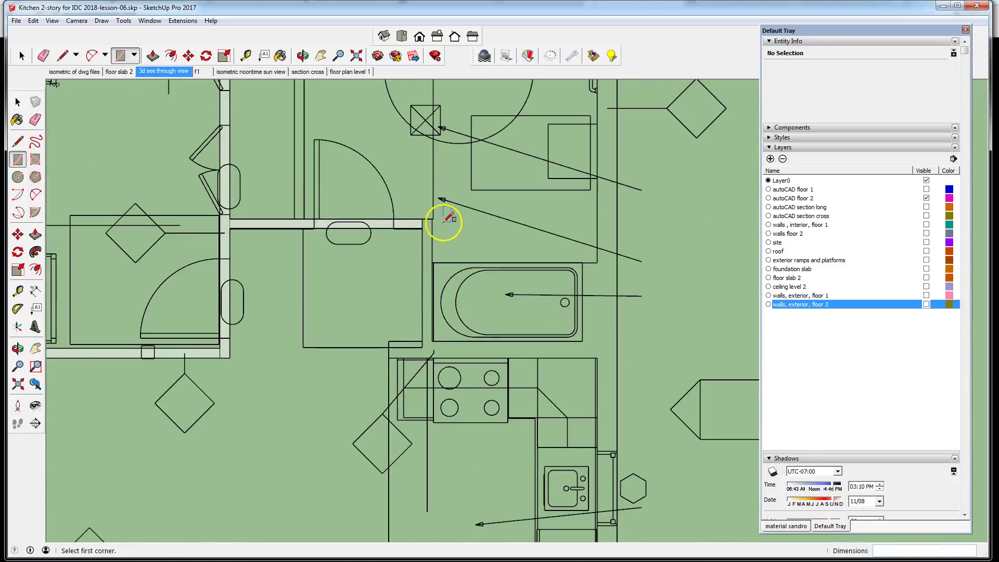
{"action": "scroll", "coordinate": [432, 219], "scroll_direction": "up", "scroll_amount": 3}
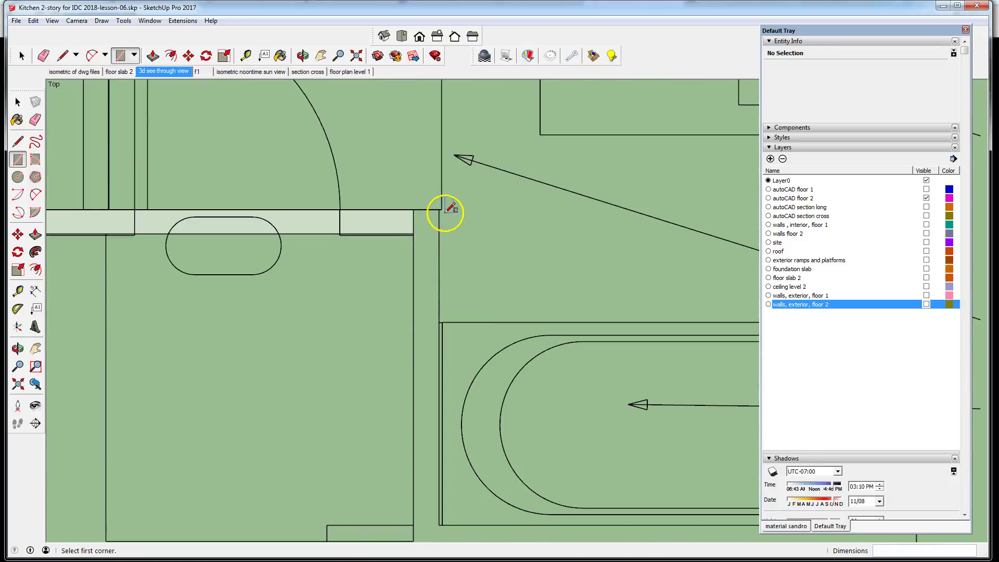
{"action": "left_click", "coordinate": [441, 210]}
{"action": "scroll", "coordinate": [437, 211], "scroll_direction": "down", "scroll_amount": 1}
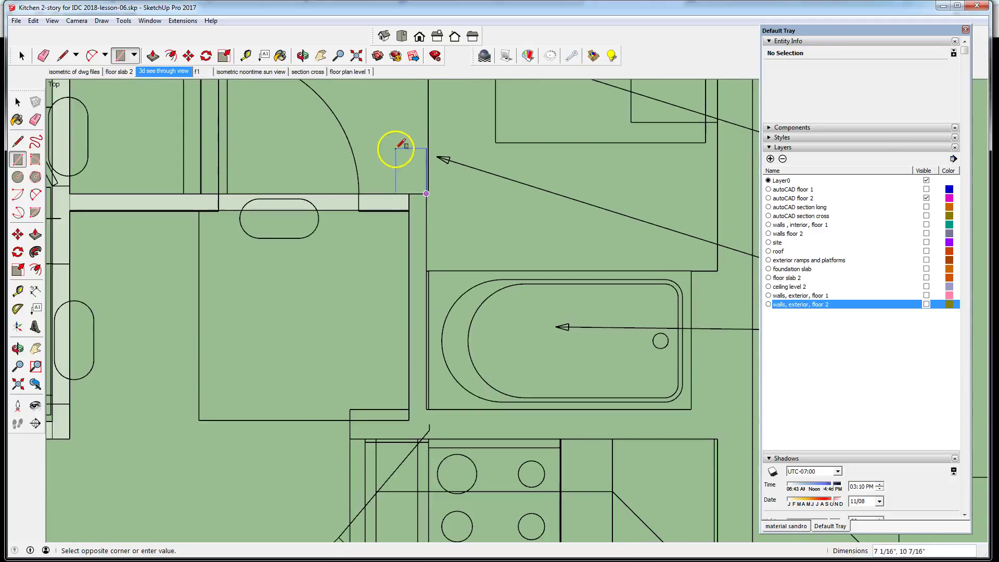
{"action": "scroll", "coordinate": [408, 197], "scroll_direction": "down", "scroll_amount": 2}
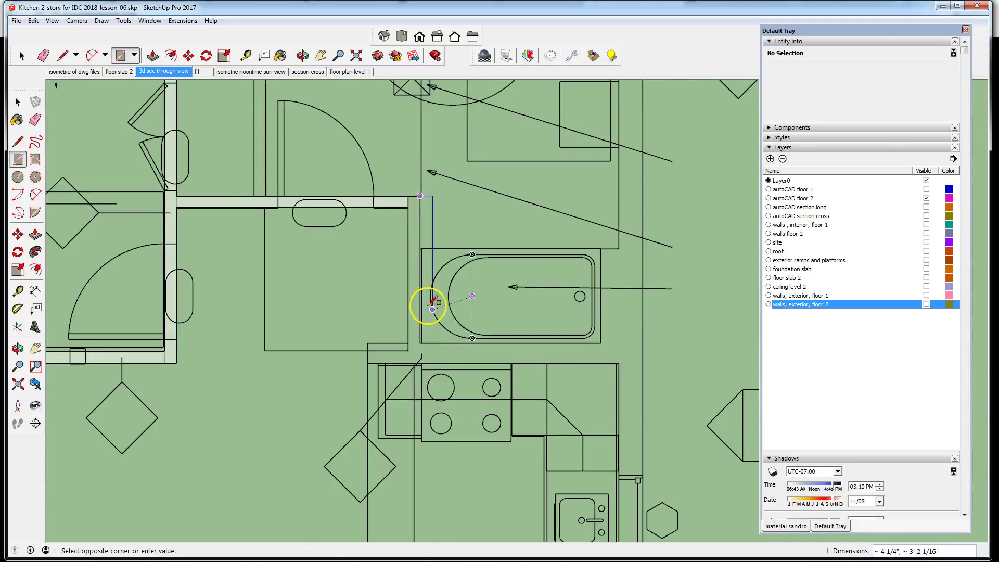
{"action": "left_click", "coordinate": [409, 343]}
Step: Draw the wall strip below the bathroom, undoing and redrawing it at the correct endpoint
{"action": "left_click", "coordinate": [368, 342]}
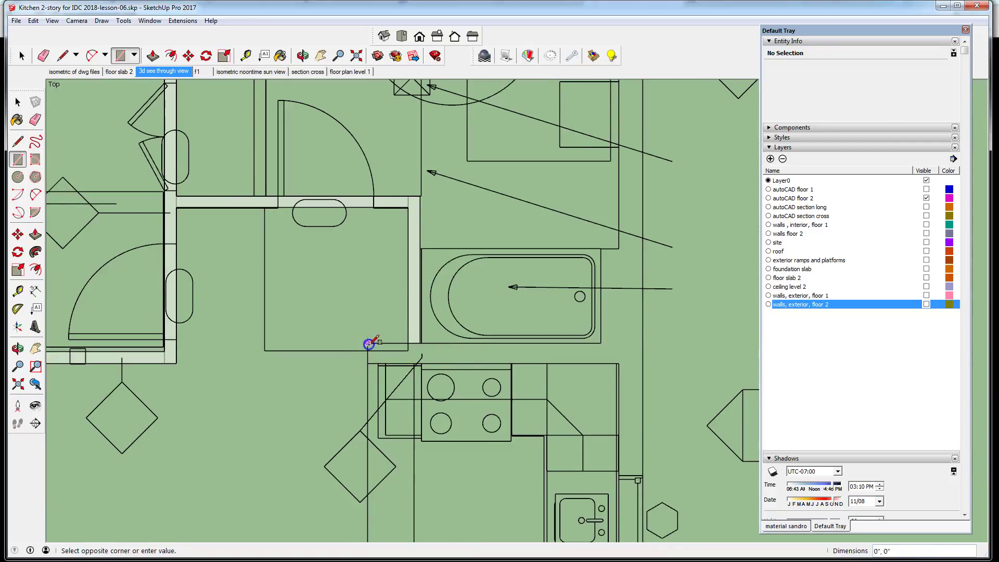
{"action": "left_click", "coordinate": [644, 362]}
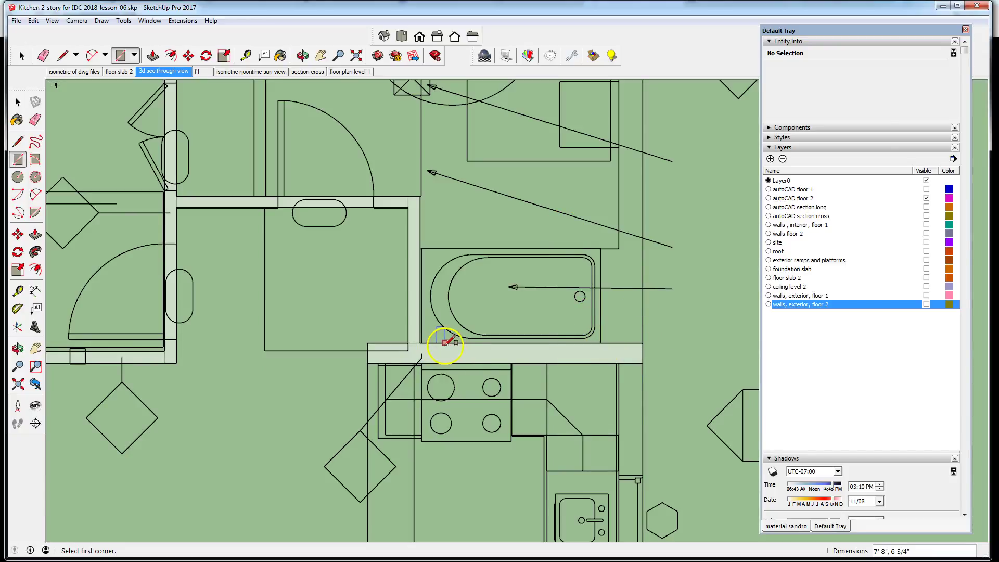
{"action": "key", "text": "ctrl+z"}
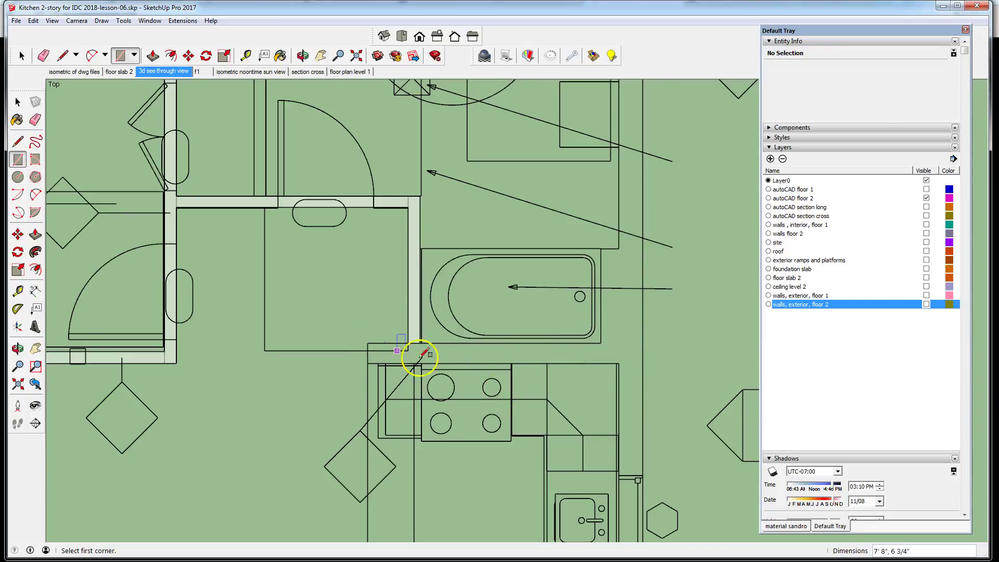
{"action": "scroll", "coordinate": [430, 353], "scroll_direction": "down", "scroll_amount": 2}
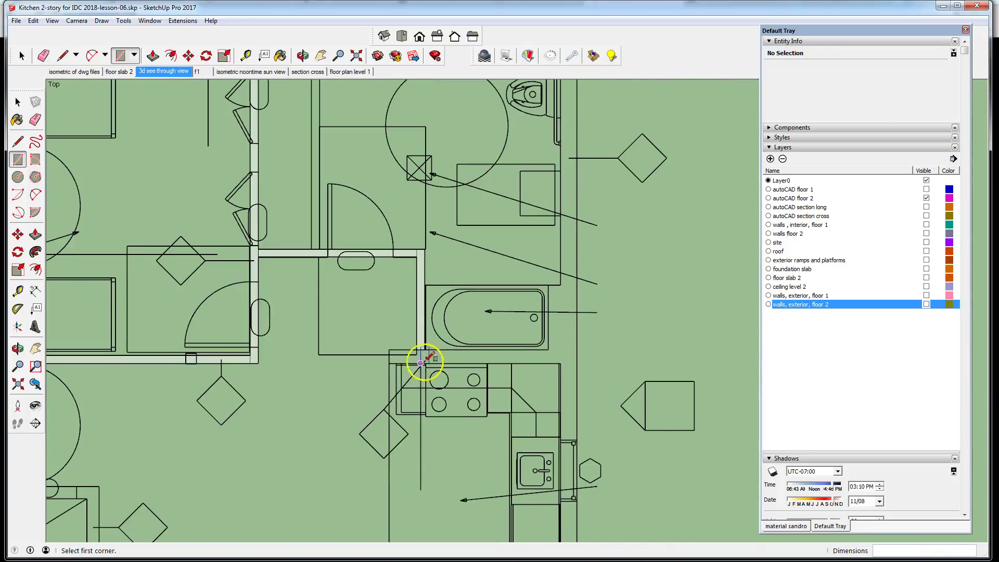
{"action": "left_click", "coordinate": [389, 349]}
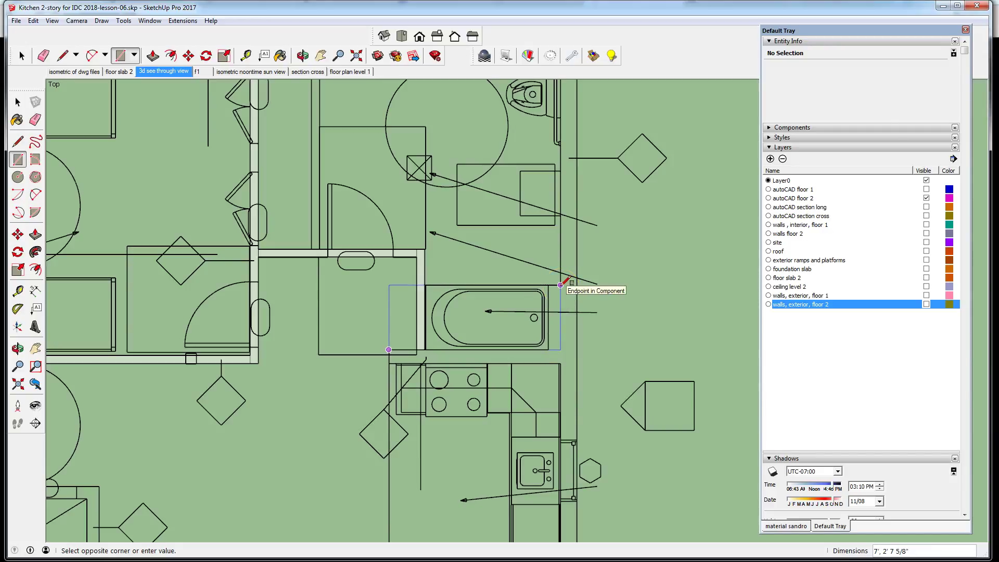
{"action": "left_click", "coordinate": [560, 363]}
{"action": "scroll", "coordinate": [626, 390], "scroll_direction": "down", "scroll_amount": 3}
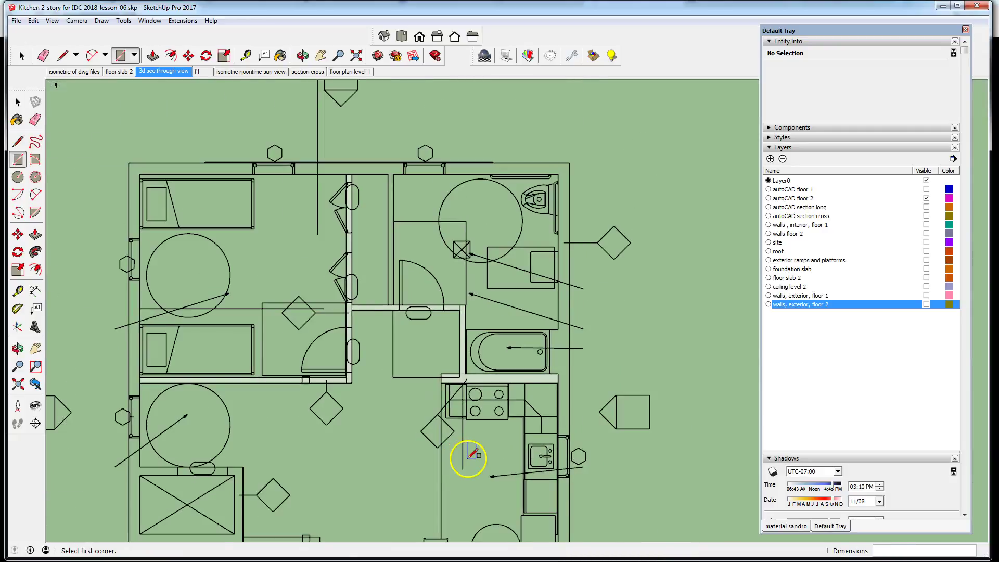
{"action": "scroll", "coordinate": [374, 162], "scroll_direction": "up", "scroll_amount": 3}
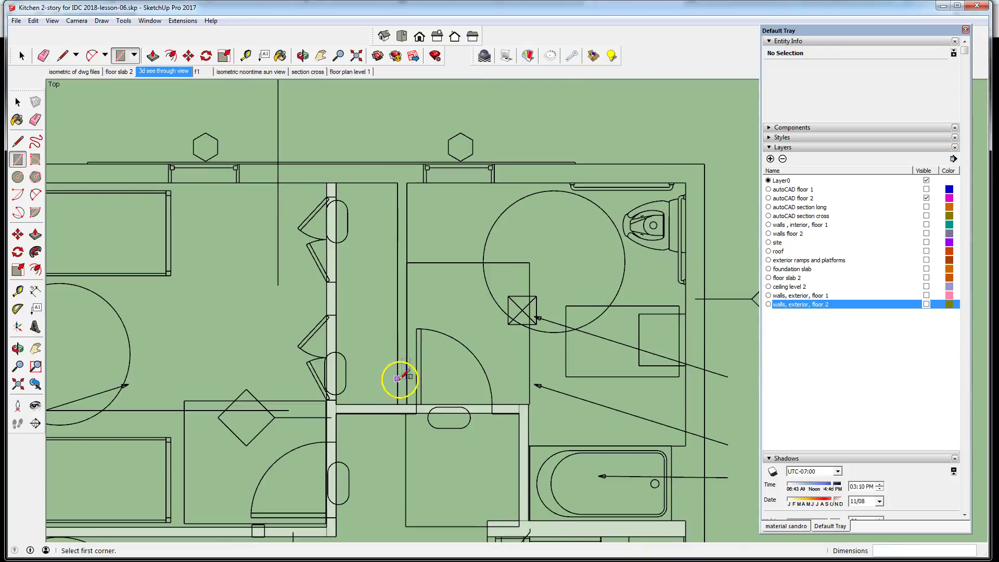
Step: Trace the partition wall from its base up to the top wall
{"action": "left_click", "coordinate": [397, 404]}
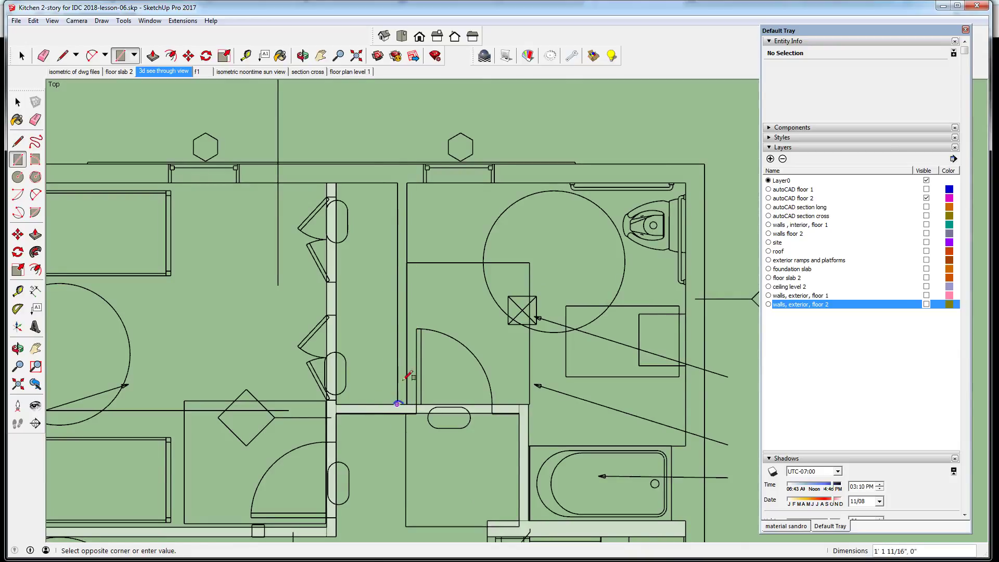
{"action": "left_click", "coordinate": [407, 182]}
{"action": "scroll", "coordinate": [584, 122], "scroll_direction": "down", "scroll_amount": 5}
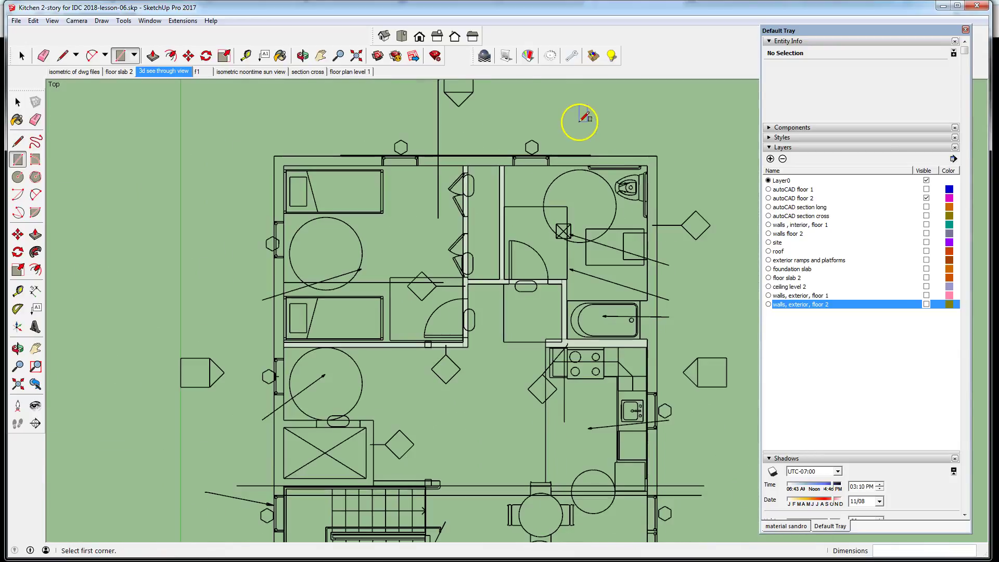
{"action": "scroll", "coordinate": [579, 122], "scroll_direction": "down", "scroll_amount": 3}
{"action": "scroll", "coordinate": [357, 342], "scroll_direction": "up", "scroll_amount": 6}
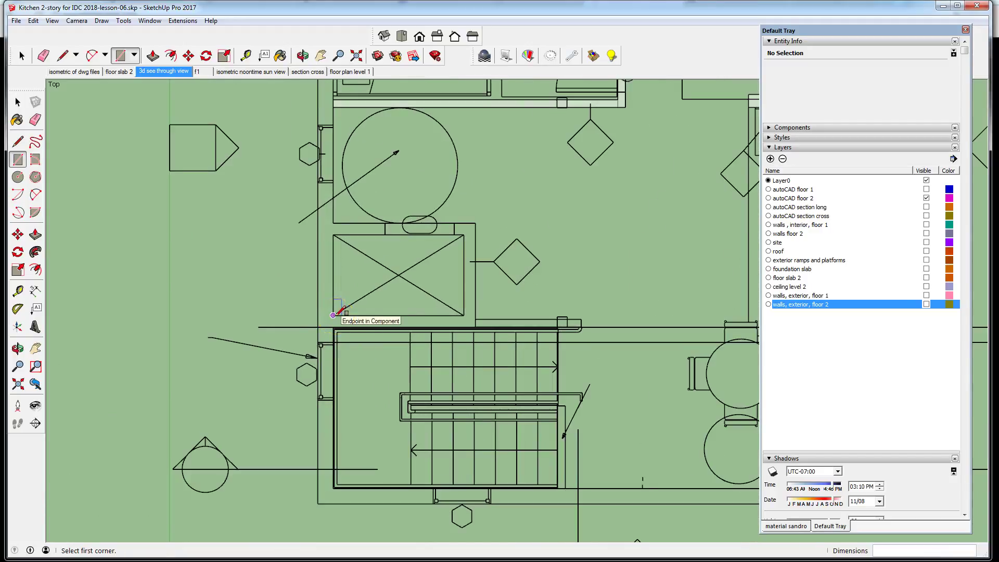
Step: Trace the wall strip along the staircase edge
{"action": "left_click", "coordinate": [333, 315]}
{"action": "scroll", "coordinate": [453, 319], "scroll_direction": "up", "scroll_amount": 6}
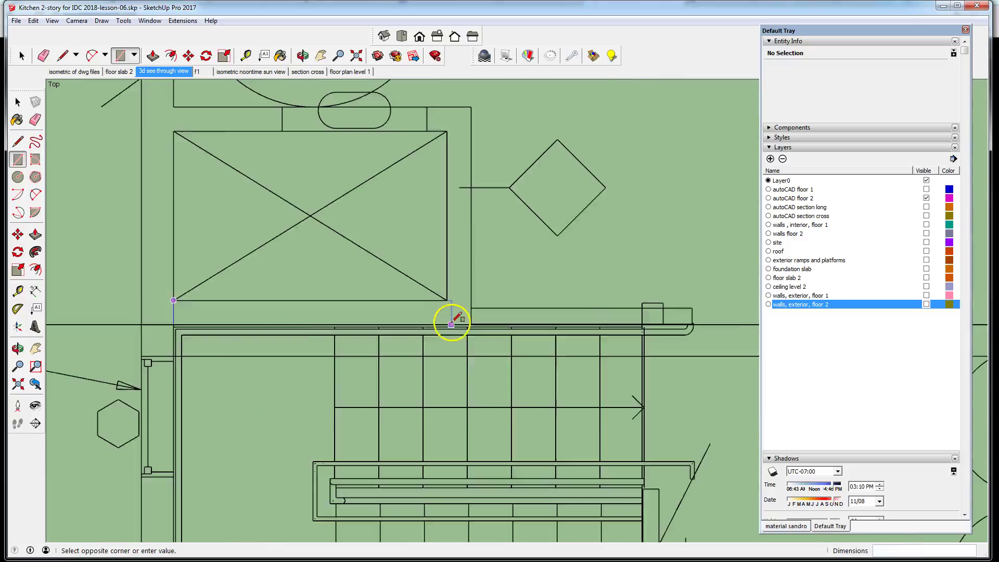
{"action": "scroll", "coordinate": [498, 321], "scroll_direction": "up", "scroll_amount": 2}
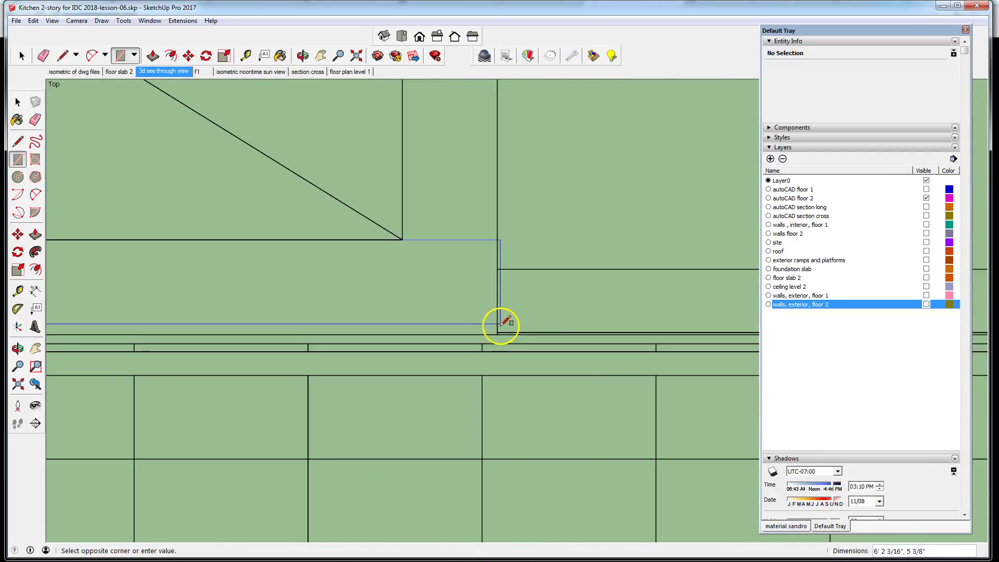
{"action": "left_click", "coordinate": [497, 334]}
{"action": "scroll", "coordinate": [564, 390], "scroll_direction": "down", "scroll_amount": 5}
{"action": "scroll", "coordinate": [292, 392], "scroll_direction": "down", "scroll_amount": 2}
Step: Trace the wall strips above the closet box and along its right side
{"action": "left_click", "coordinate": [190, 168]}
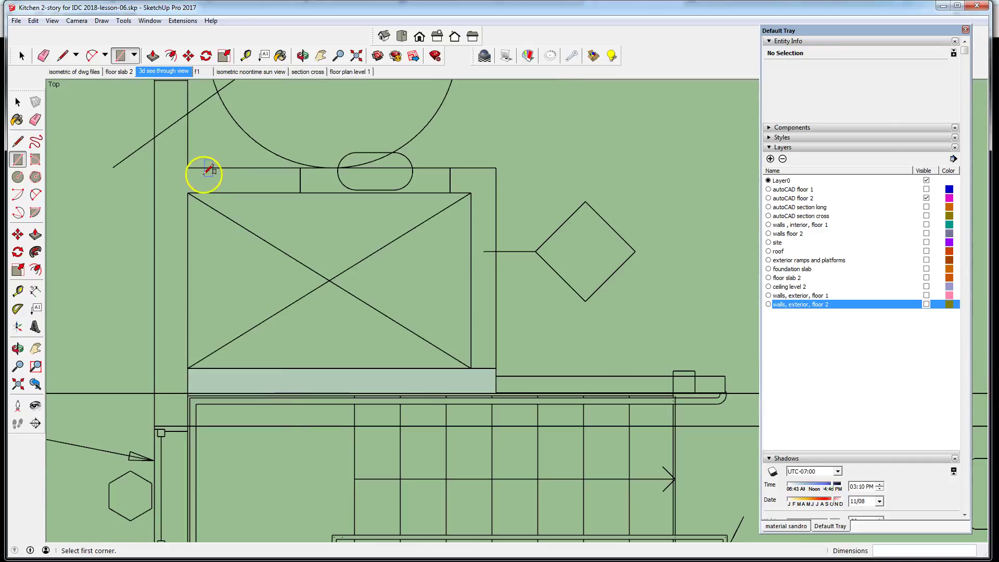
{"action": "left_click", "coordinate": [472, 193]}
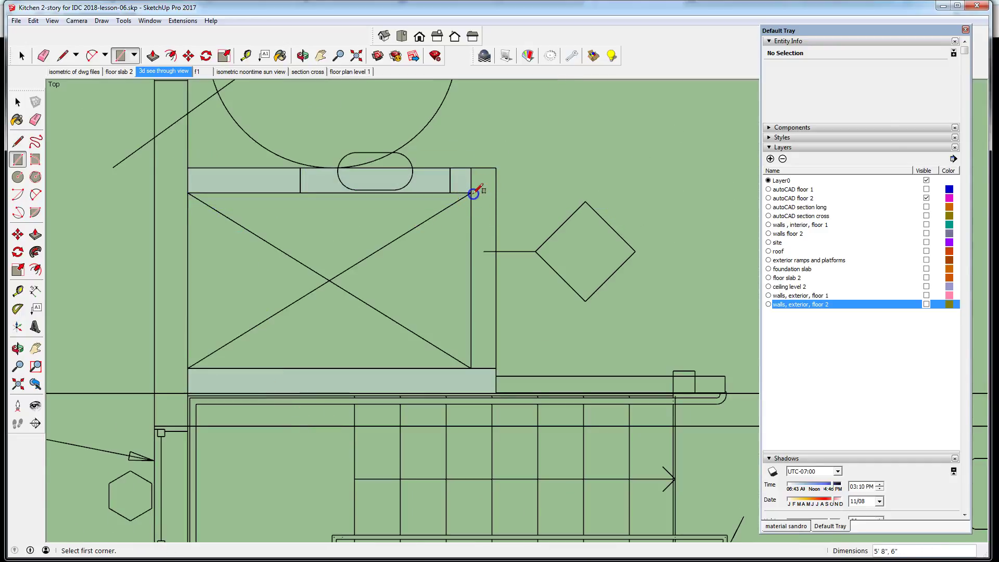
{"action": "left_click", "coordinate": [496, 168]}
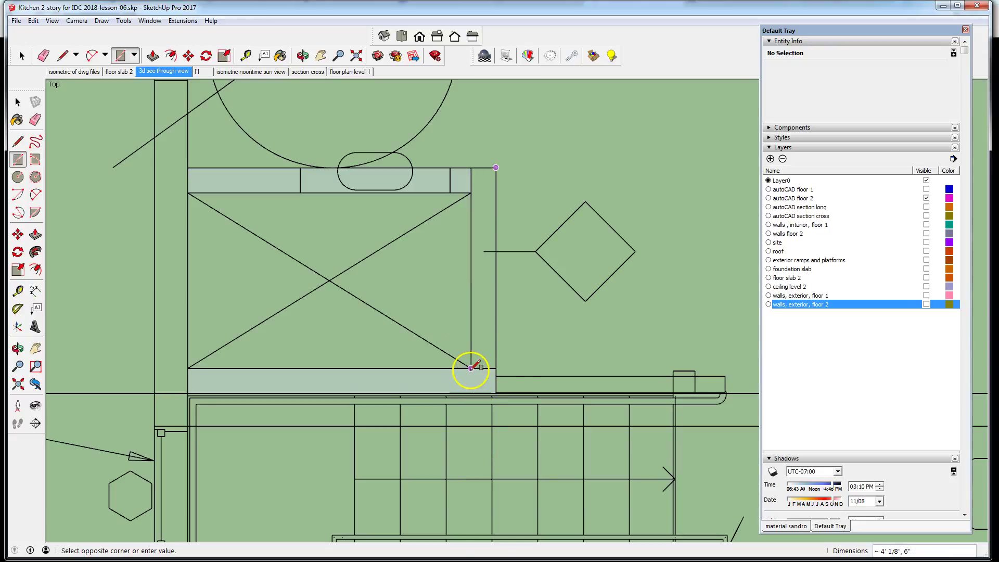
{"action": "scroll", "coordinate": [471, 367], "scroll_direction": "up", "scroll_amount": 3}
{"action": "left_click", "coordinate": [471, 363]}
Step: Zoom out until the whole second-floor plan fits on screen
{"action": "scroll", "coordinate": [167, 205], "scroll_direction": "down", "scroll_amount": 5}
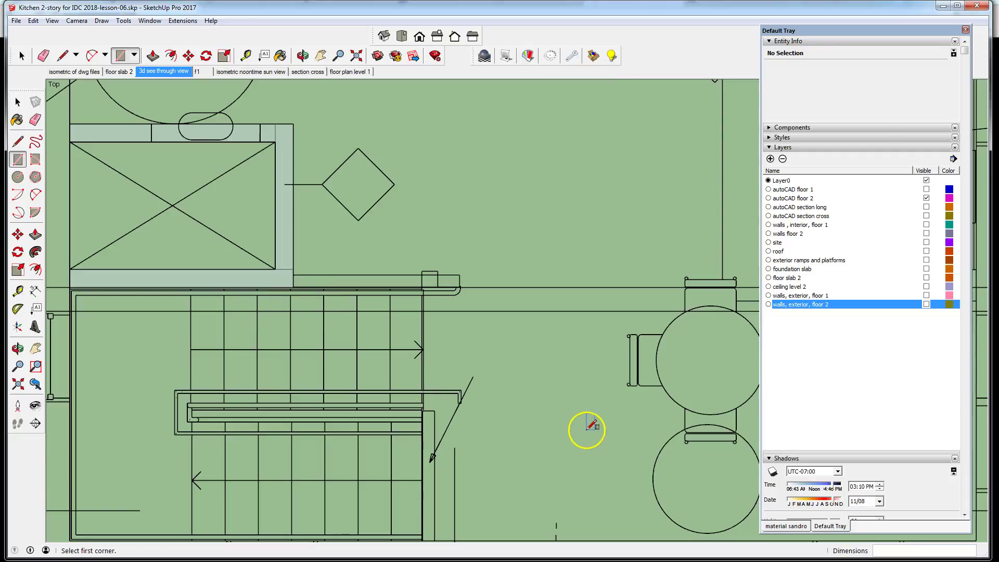
{"action": "scroll", "coordinate": [316, 382], "scroll_direction": "up", "scroll_amount": 1}
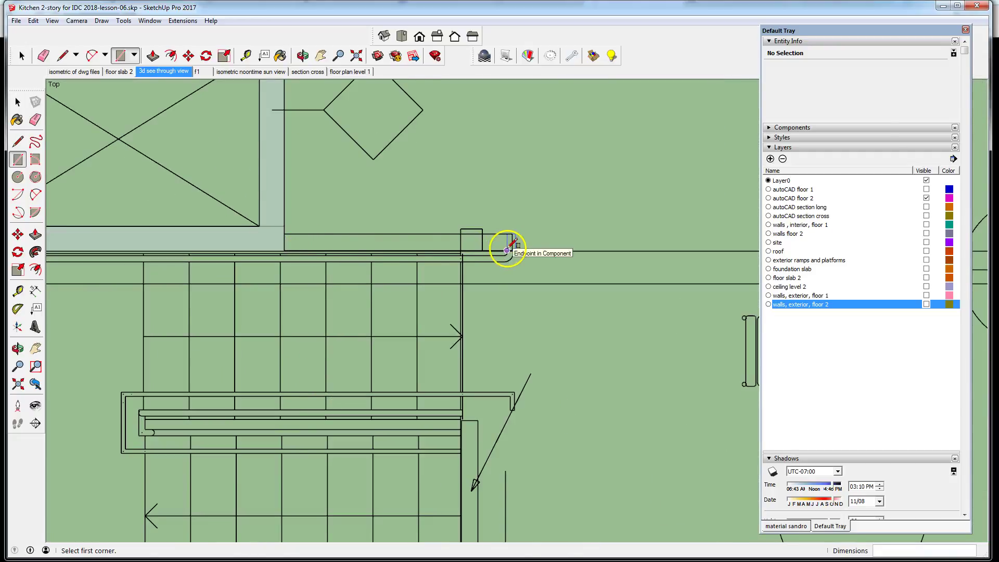
{"action": "scroll", "coordinate": [303, 240], "scroll_direction": "up", "scroll_amount": 1}
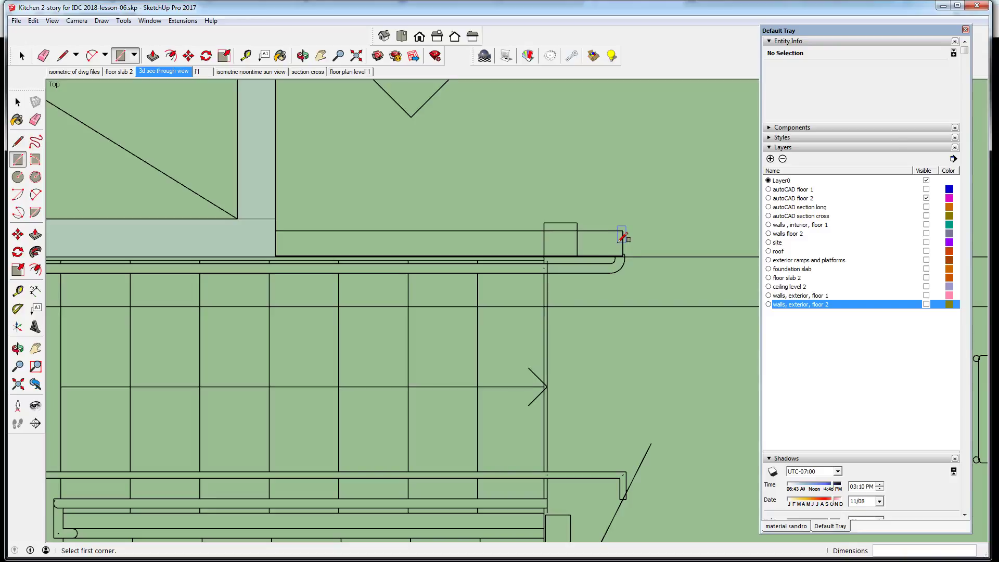
{"action": "scroll", "coordinate": [435, 313], "scroll_direction": "down", "scroll_amount": 1}
{"action": "scroll", "coordinate": [542, 352], "scroll_direction": "down", "scroll_amount": 2}
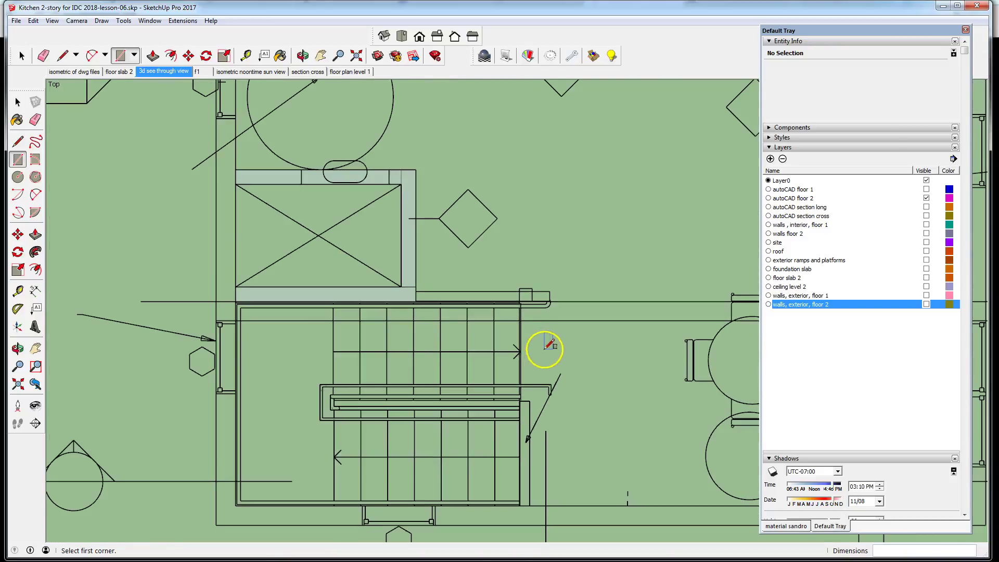
{"action": "scroll", "coordinate": [328, 333], "scroll_direction": "down", "scroll_amount": 2}
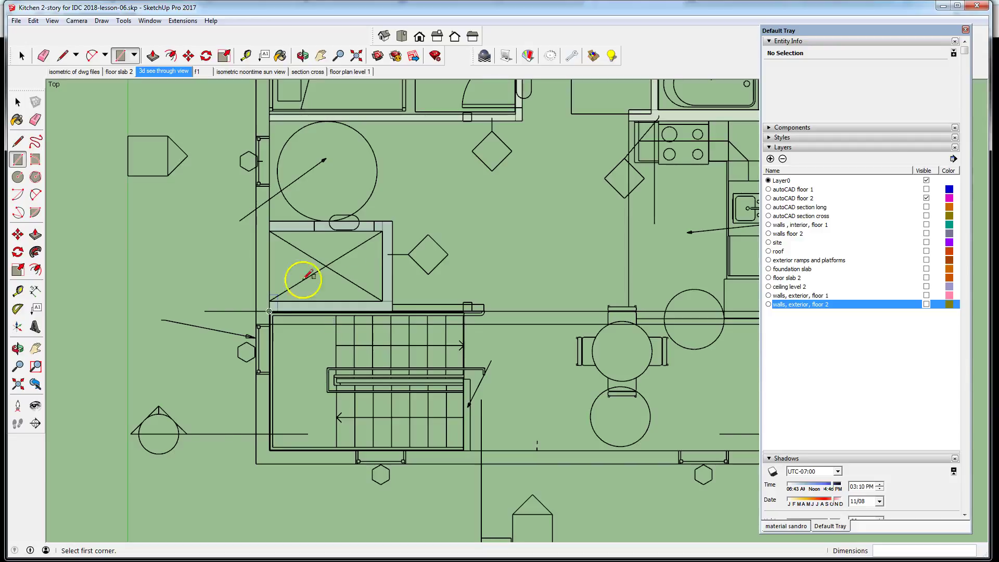
{"action": "scroll", "coordinate": [364, 246], "scroll_direction": "down", "scroll_amount": 3}
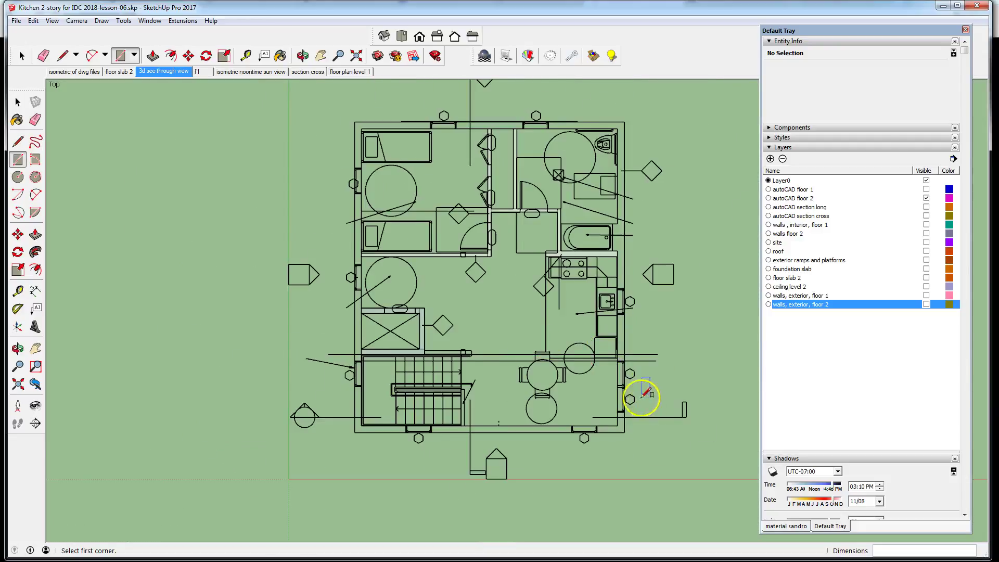
{"action": "scroll", "coordinate": [644, 391], "scroll_direction": "up", "scroll_amount": 2}
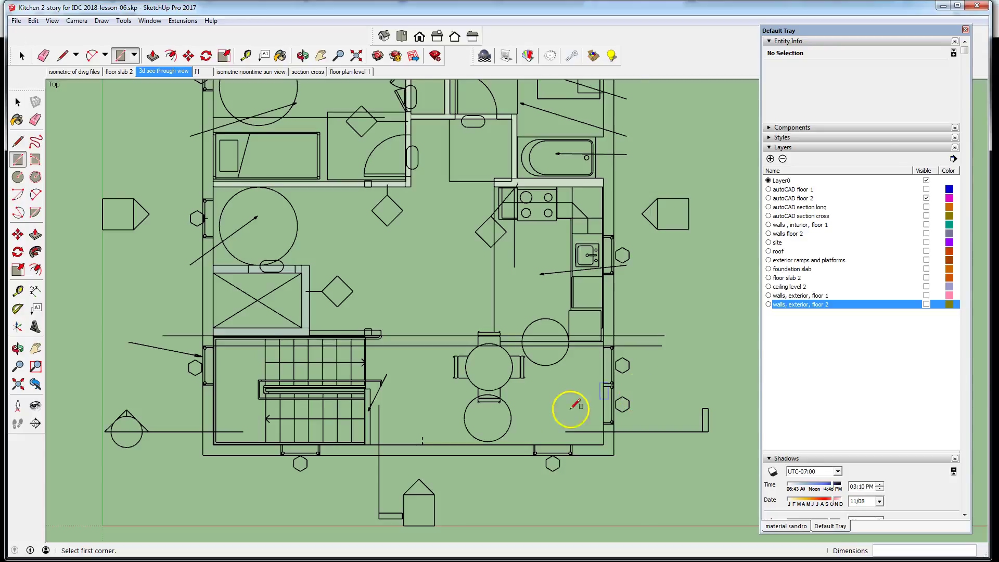
{"action": "scroll", "coordinate": [419, 419], "scroll_direction": "up", "scroll_amount": 2}
{"action": "scroll", "coordinate": [500, 435], "scroll_direction": "down", "scroll_amount": 3}
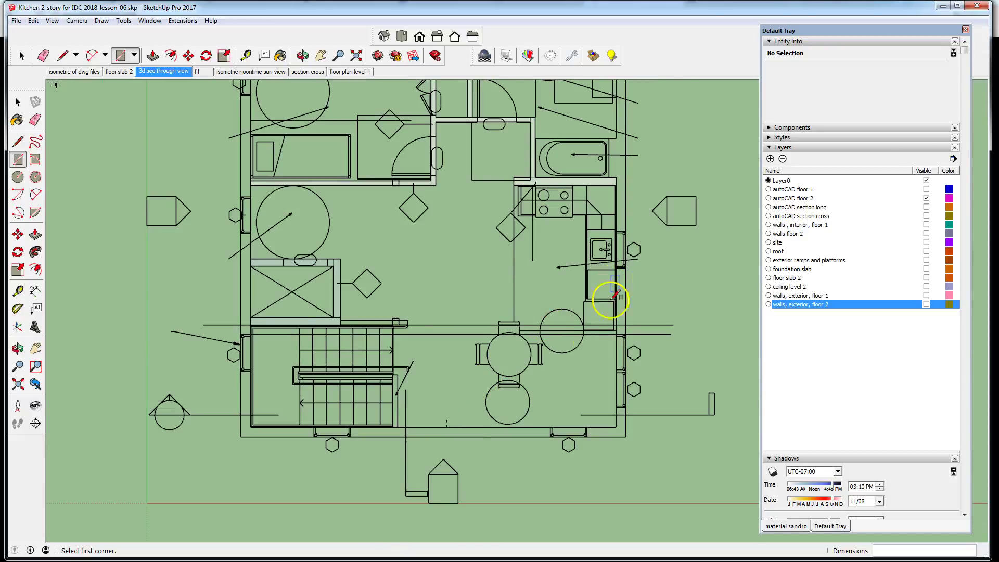
{"action": "scroll", "coordinate": [333, 512], "scroll_direction": "down", "scroll_amount": 2}
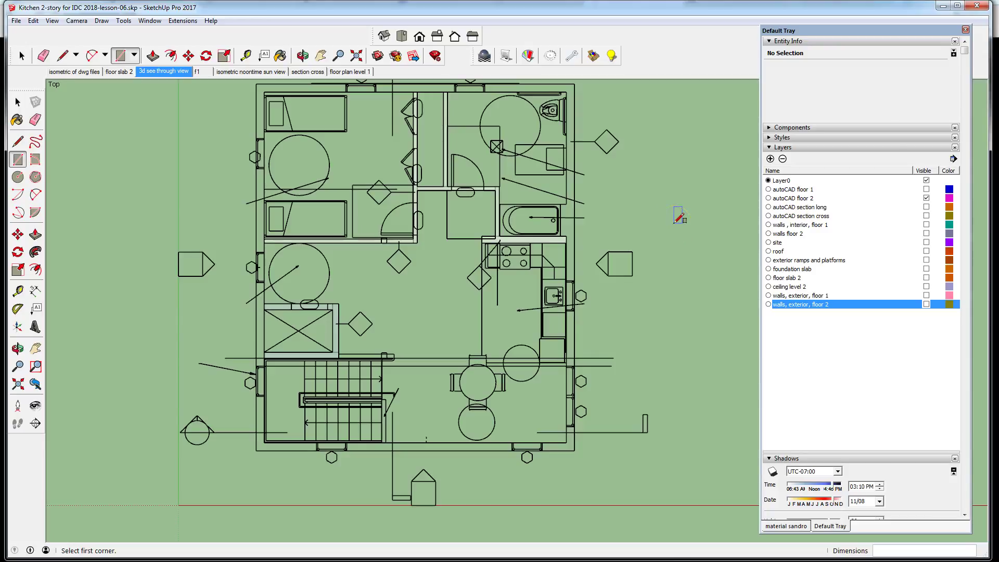
Step: Switch the floor 2 plan to the Iso standard view
{"action": "left_click", "coordinate": [385, 37]}
{"action": "scroll", "coordinate": [73, 368], "scroll_direction": "down", "scroll_amount": 4}
{"action": "scroll", "coordinate": [219, 333], "scroll_direction": "up", "scroll_amount": 5}
{"action": "scroll", "coordinate": [213, 331], "scroll_direction": "up", "scroll_amount": 1}
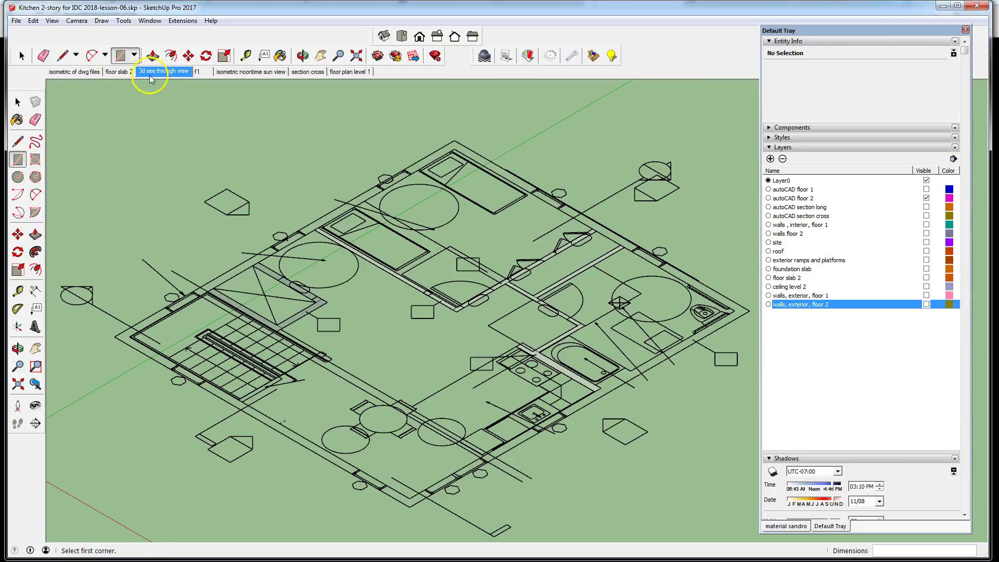
Step: Browse the Camera and Draw menus without choosing anything, then zoom in on the plan
{"action": "left_click", "coordinate": [76, 21]}
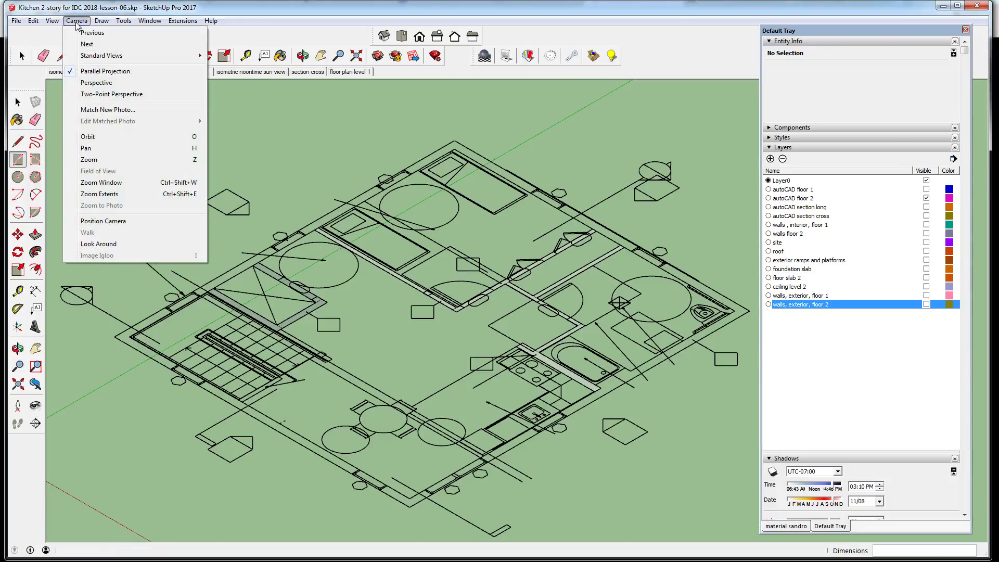
{"action": "key", "text": "Right"}
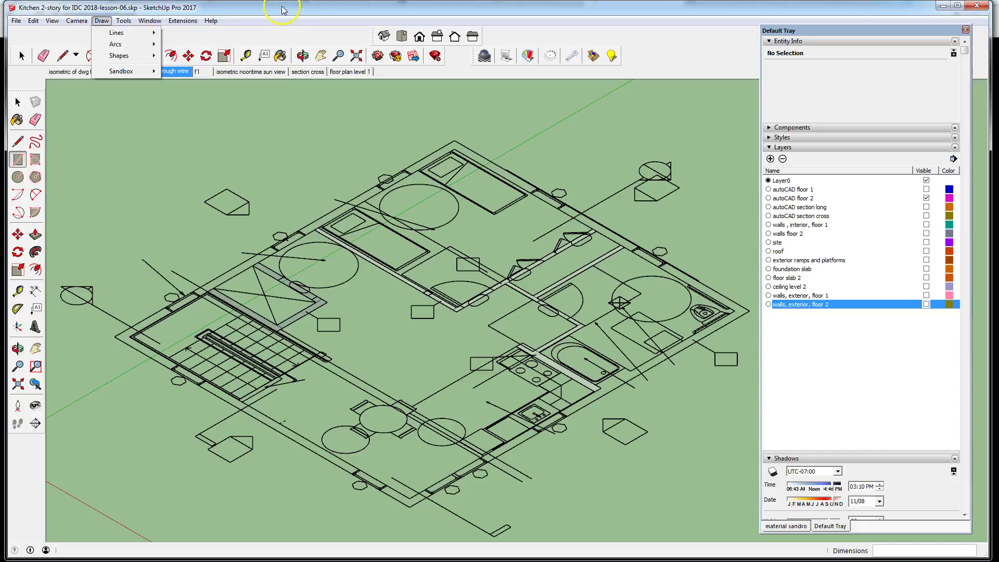
{"action": "left_click", "coordinate": [282, 10]}
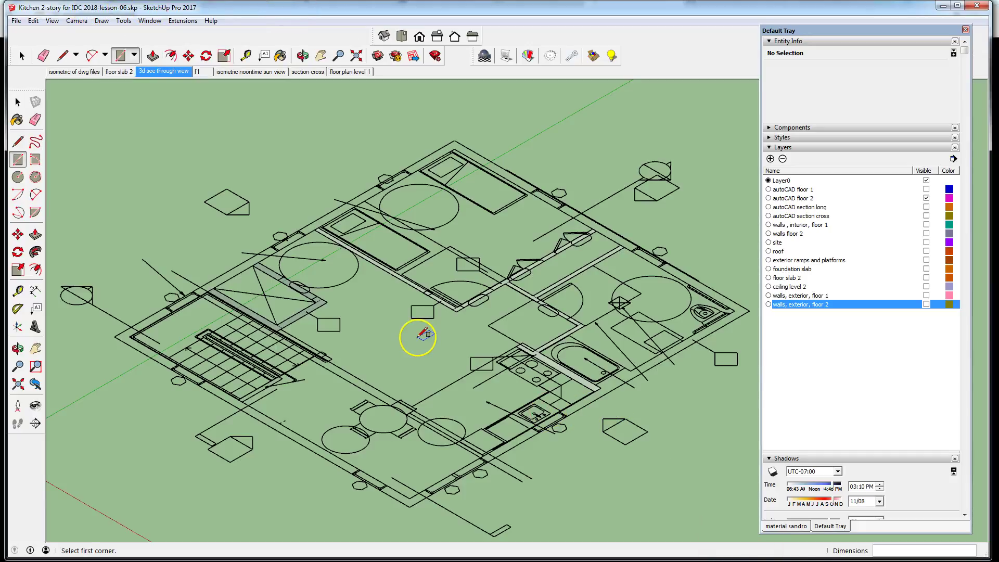
{"action": "scroll", "coordinate": [391, 312], "scroll_direction": "up", "scroll_amount": 1}
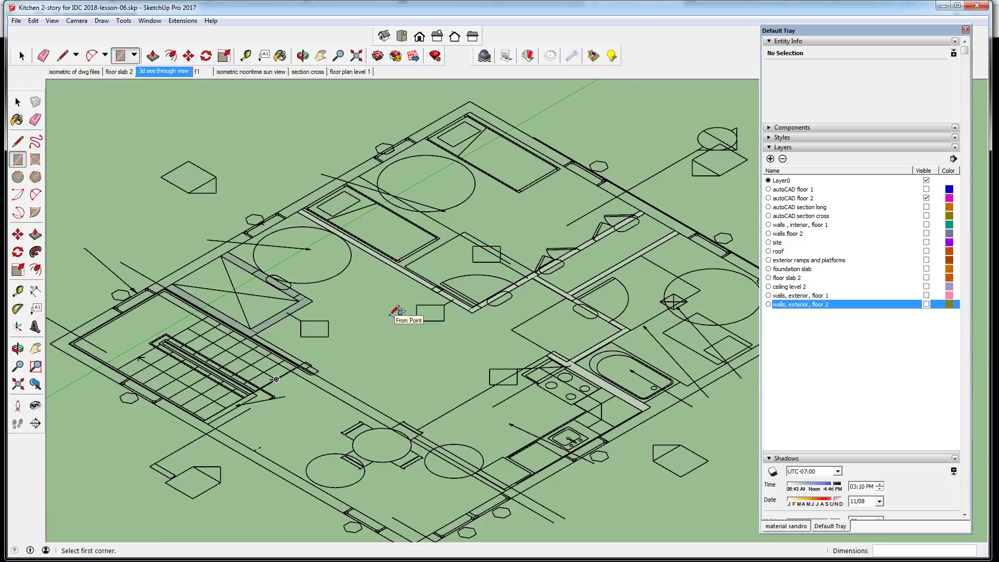
{"action": "scroll", "coordinate": [408, 260], "scroll_direction": "up", "scroll_amount": 1}
{"action": "scroll", "coordinate": [280, 357], "scroll_direction": "down", "scroll_amount": 1}
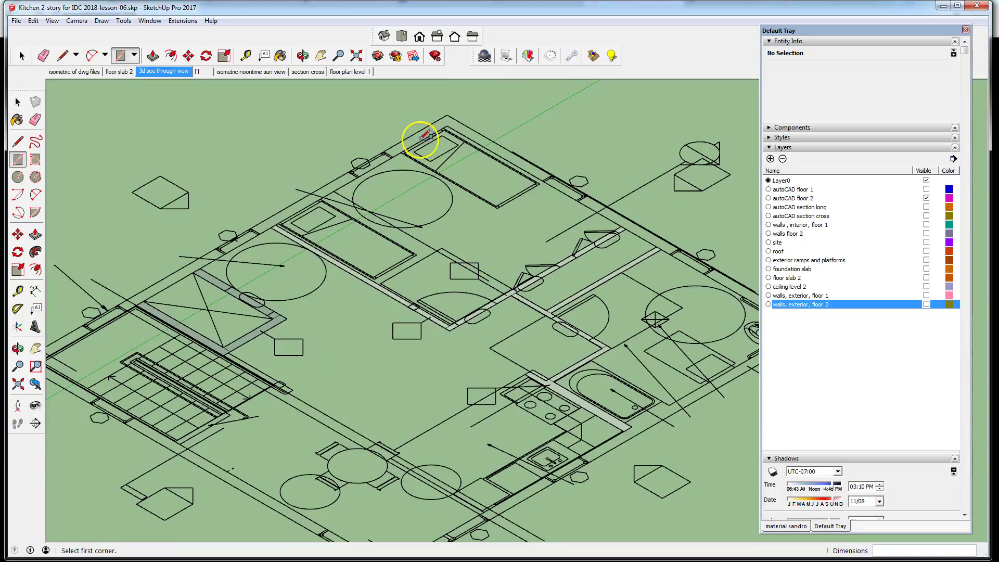
Step: Hide 'autoCAD floor 2', select the short edge at the U-shaped slab's inner corner, and pick Eraser
{"action": "left_click", "coordinate": [926, 198]}
{"action": "left_click", "coordinate": [926, 199]}
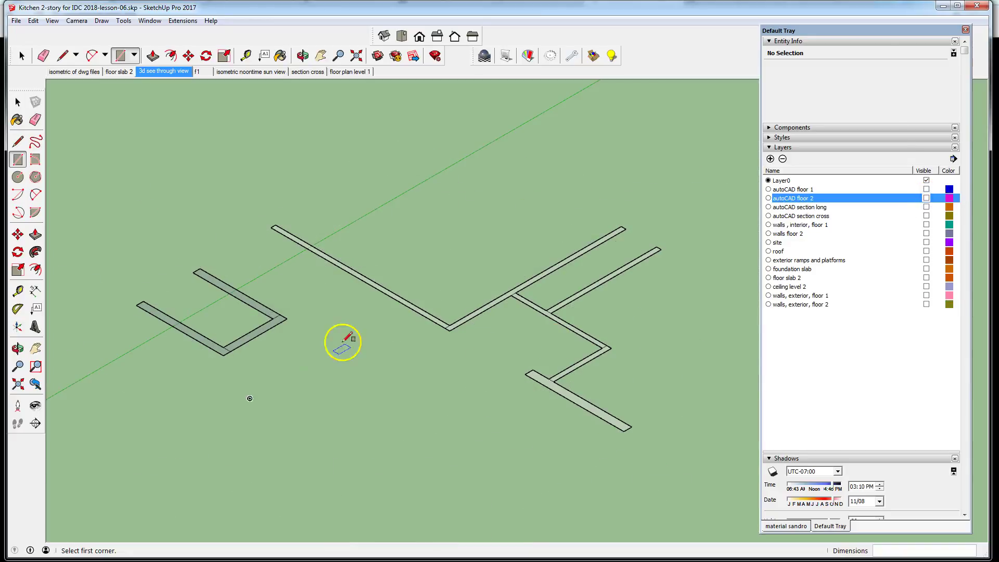
{"action": "left_click", "coordinate": [18, 102]}
{"action": "scroll", "coordinate": [167, 364], "scroll_direction": "up", "scroll_amount": 6}
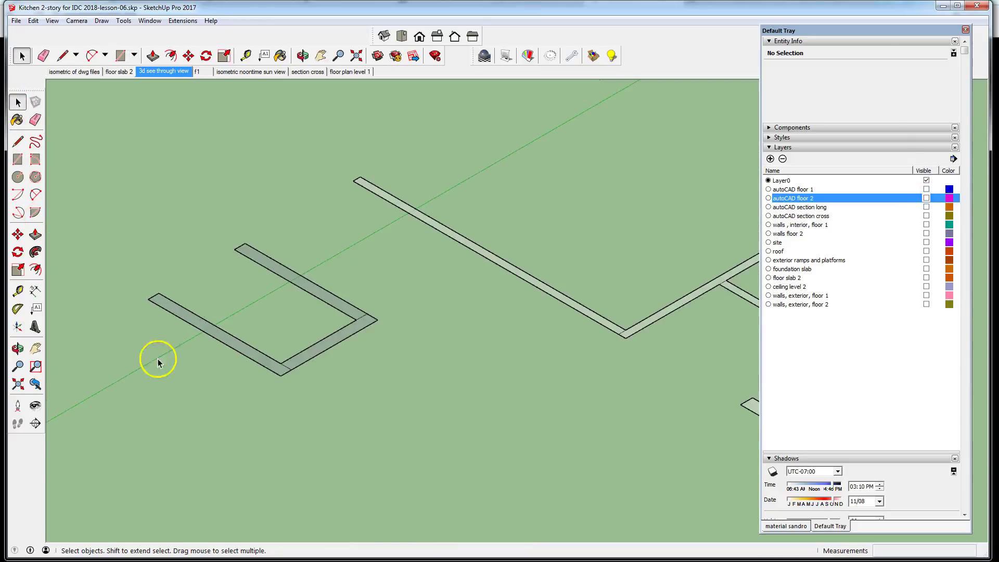
{"action": "scroll", "coordinate": [272, 377], "scroll_direction": "down", "scroll_amount": 2}
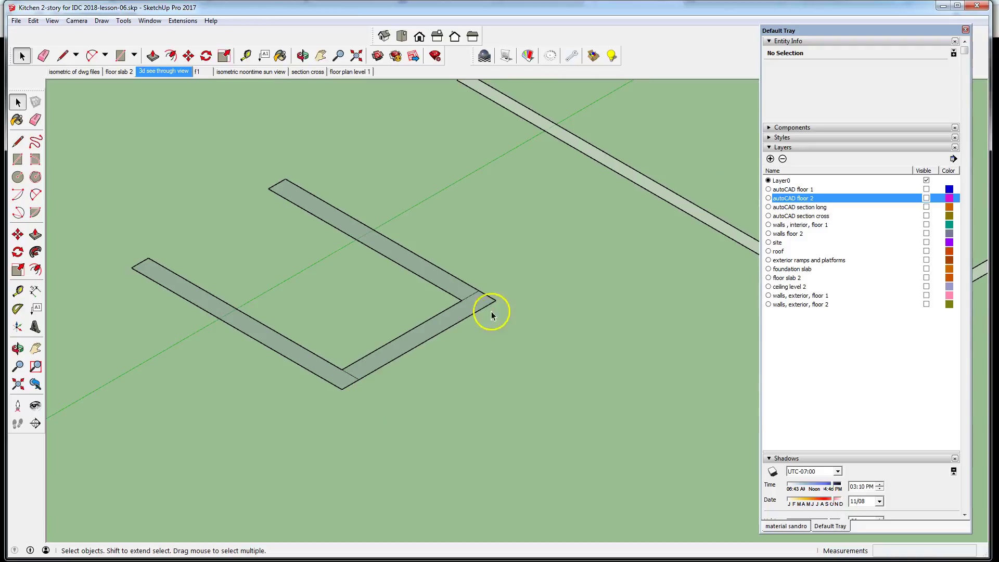
{"action": "left_click", "coordinate": [470, 297]}
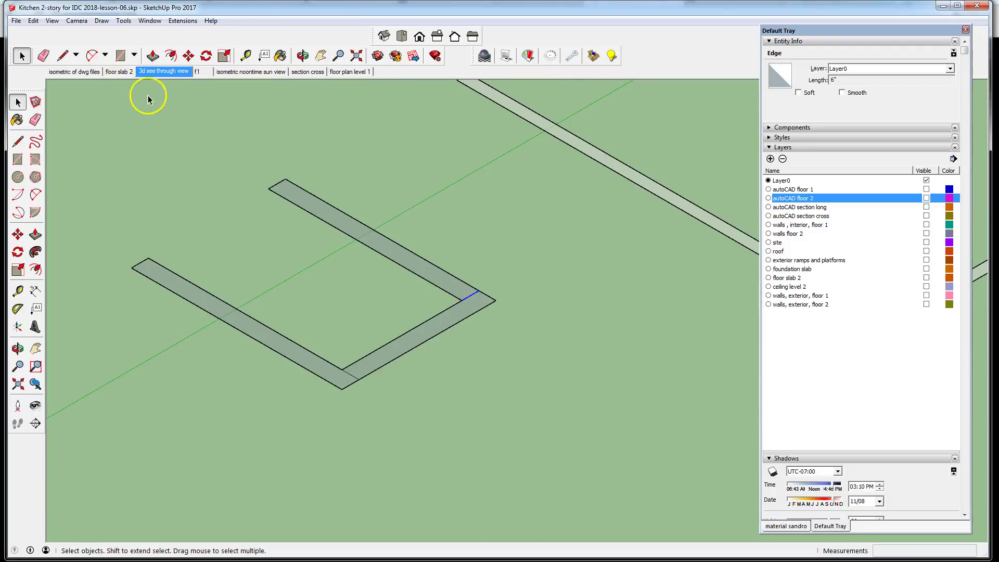
{"action": "left_click", "coordinate": [35, 120]}
{"action": "scroll", "coordinate": [494, 303], "scroll_direction": "up", "scroll_amount": 2}
Step: Erase the stray short edge at the slab corner, merging the adjoining wall strips
{"action": "left_click", "coordinate": [447, 286]}
{"action": "scroll", "coordinate": [475, 292], "scroll_direction": "down", "scroll_amount": 2}
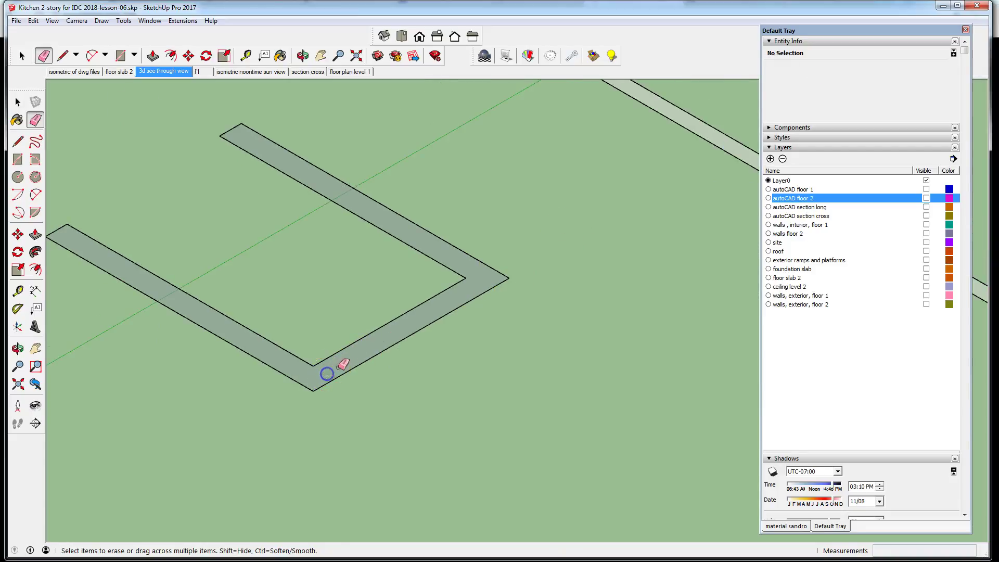
{"action": "scroll", "coordinate": [192, 383], "scroll_direction": "down", "scroll_amount": 4}
{"action": "scroll", "coordinate": [539, 348], "scroll_direction": "up", "scroll_amount": 4}
{"action": "scroll", "coordinate": [528, 347], "scroll_direction": "down", "scroll_amount": 5}
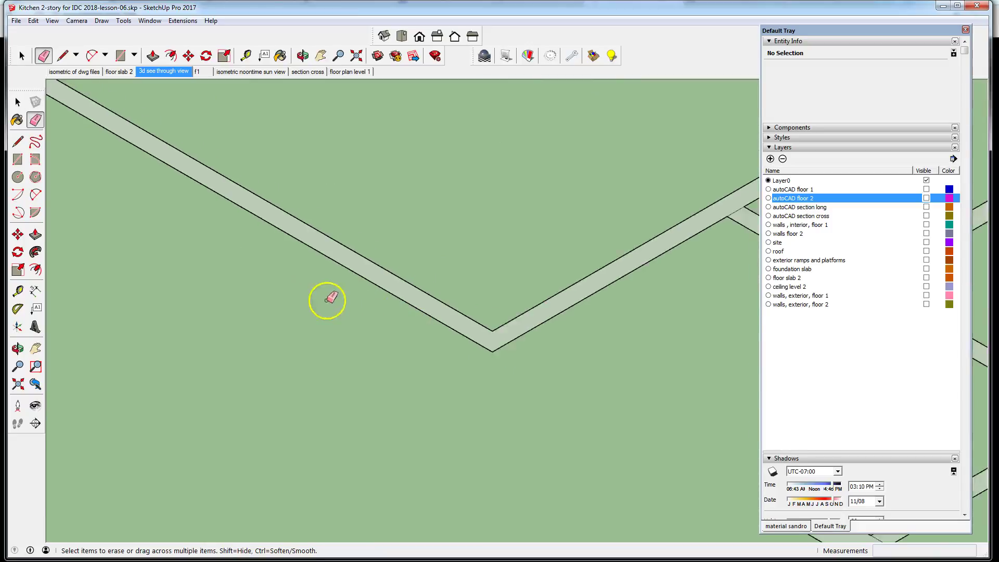
{"action": "scroll", "coordinate": [482, 274], "scroll_direction": "up", "scroll_amount": 4}
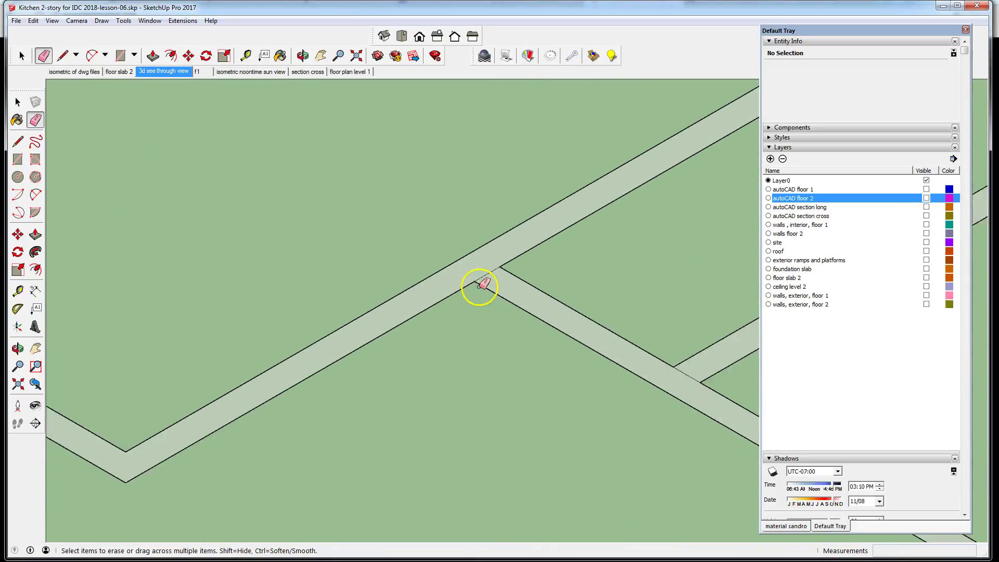
{"action": "scroll", "coordinate": [192, 170], "scroll_direction": "down", "scroll_amount": 3}
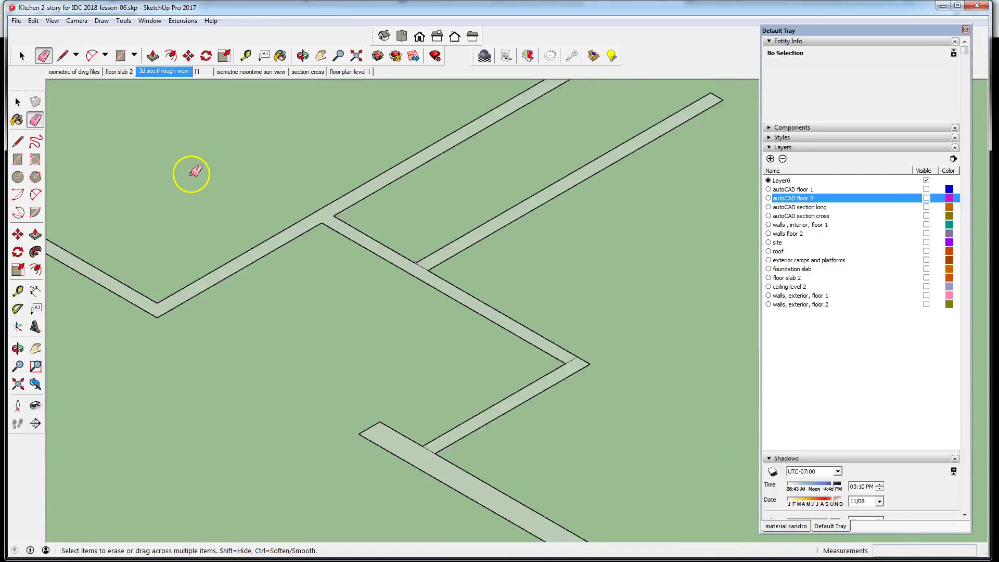
{"action": "scroll", "coordinate": [384, 223], "scroll_direction": "up", "scroll_amount": 2}
{"action": "scroll", "coordinate": [396, 273], "scroll_direction": "up", "scroll_amount": 3}
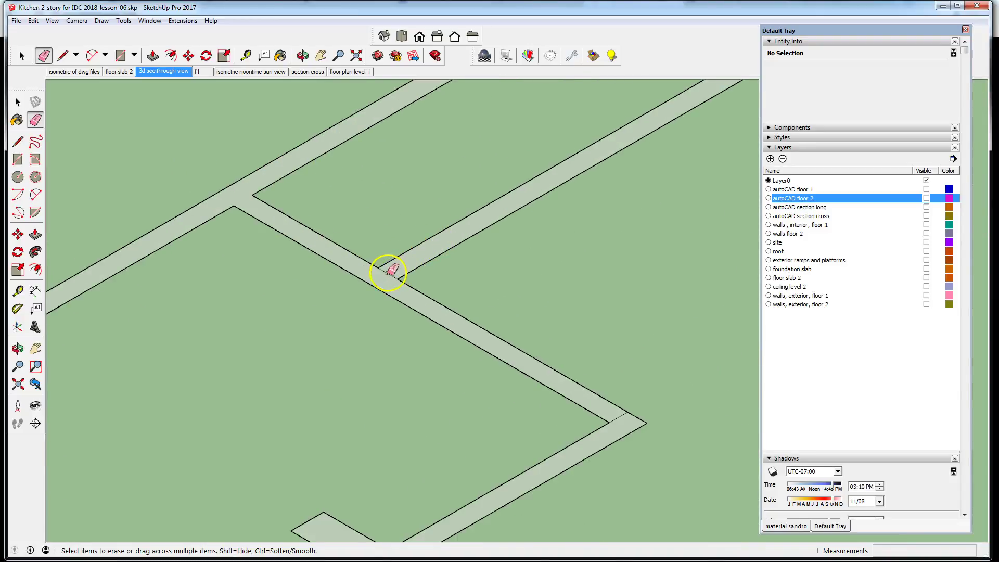
{"action": "scroll", "coordinate": [157, 256], "scroll_direction": "down", "scroll_amount": 4}
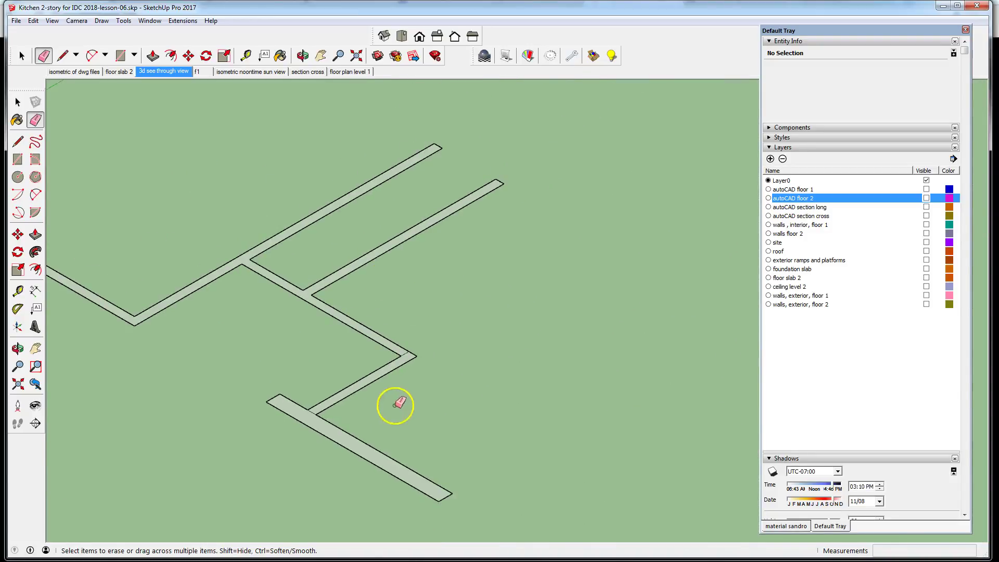
{"action": "scroll", "coordinate": [397, 334], "scroll_direction": "up", "scroll_amount": 3}
{"action": "scroll", "coordinate": [400, 331], "scroll_direction": "up", "scroll_amount": 2}
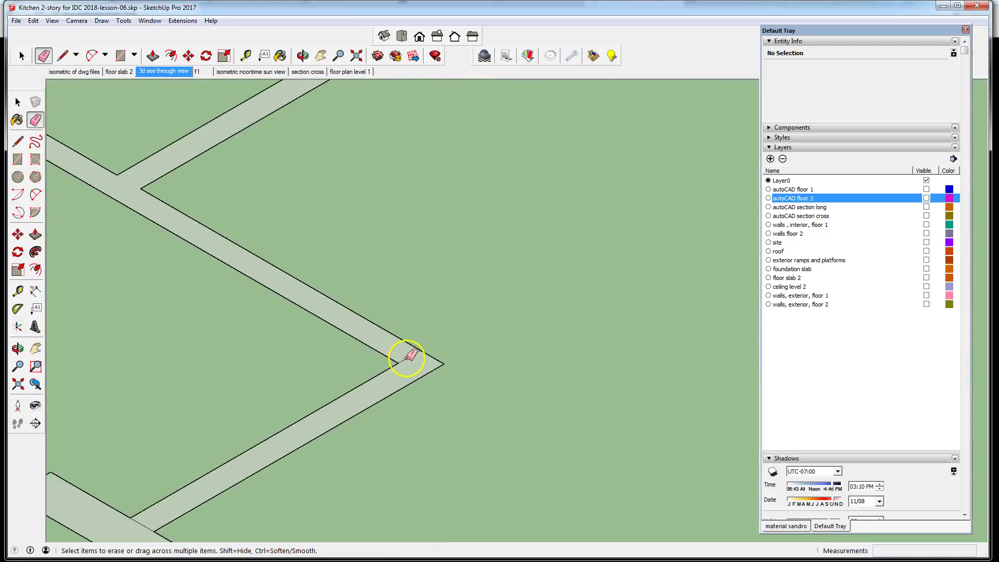
{"action": "scroll", "coordinate": [627, 263], "scroll_direction": "down", "scroll_amount": 3}
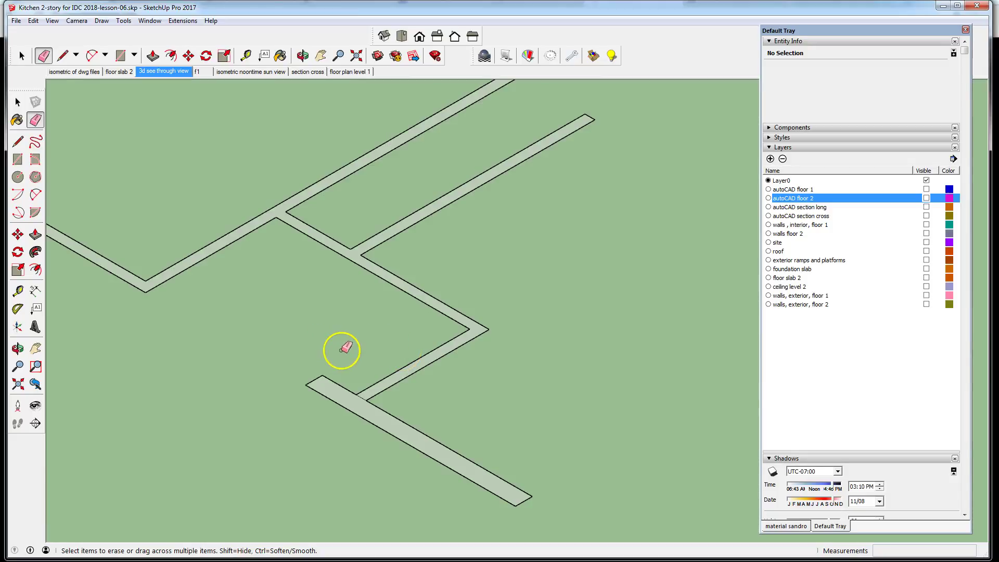
{"action": "scroll", "coordinate": [365, 368], "scroll_direction": "down", "scroll_amount": 1}
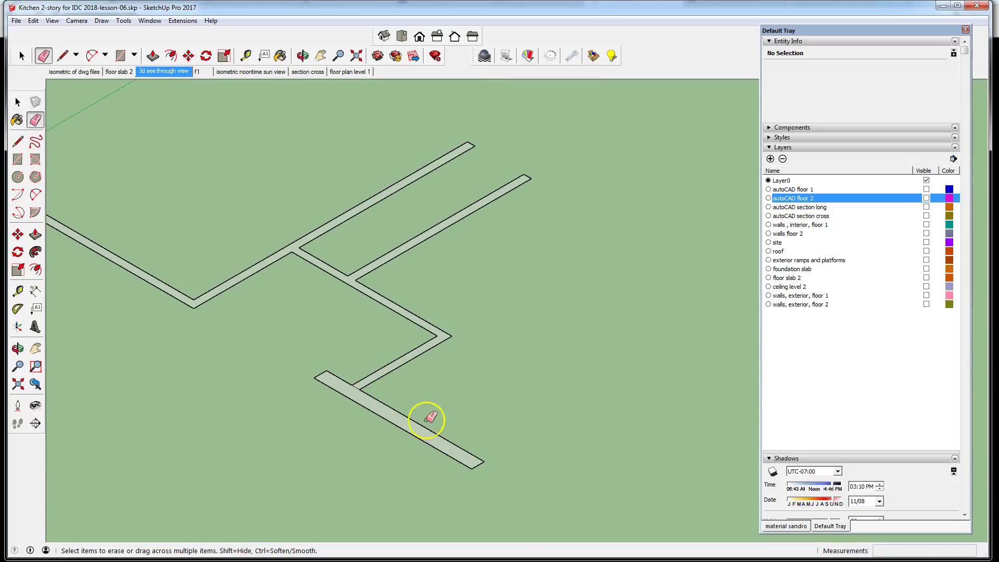
{"action": "scroll", "coordinate": [358, 393], "scroll_direction": "up", "scroll_amount": 3}
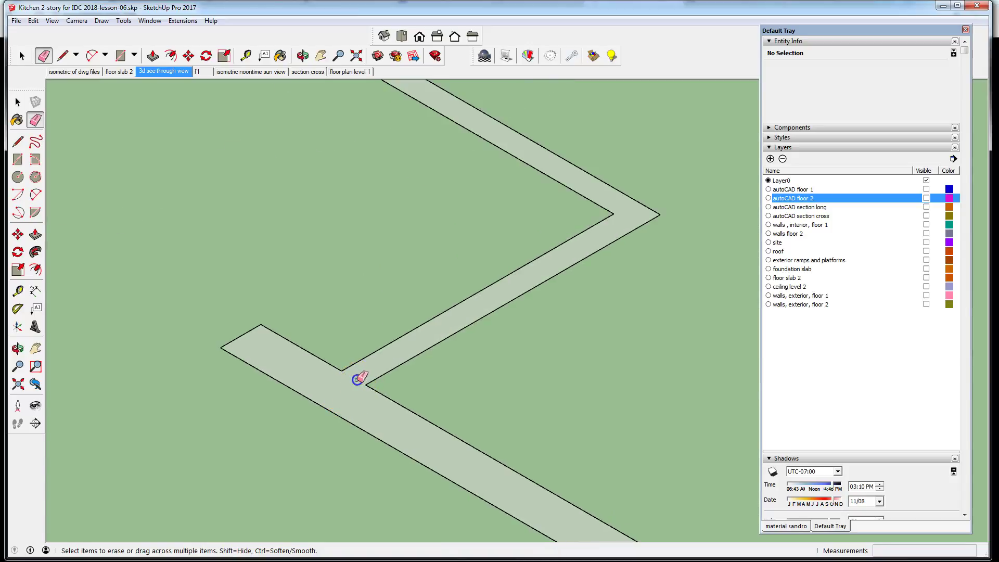
{"action": "scroll", "coordinate": [437, 404], "scroll_direction": "down", "scroll_amount": 3}
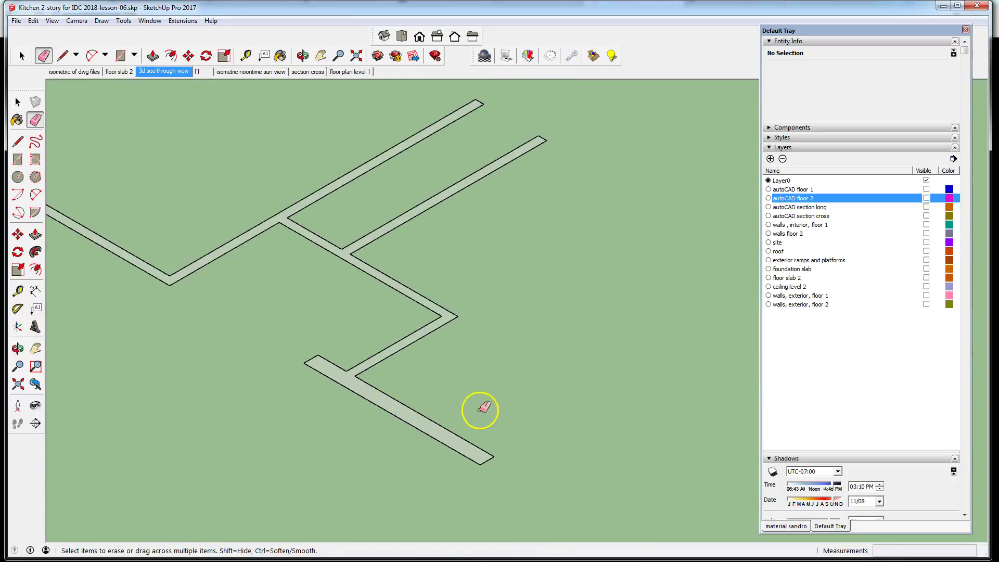
{"action": "scroll", "coordinate": [466, 419], "scroll_direction": "down", "scroll_amount": 2}
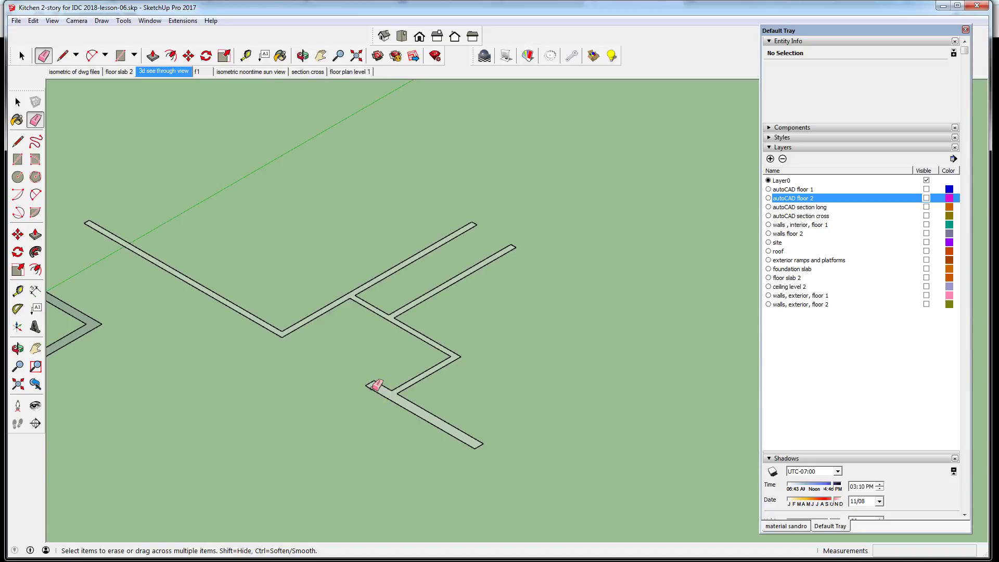
{"action": "scroll", "coordinate": [580, 294], "scroll_direction": "down", "scroll_amount": 2}
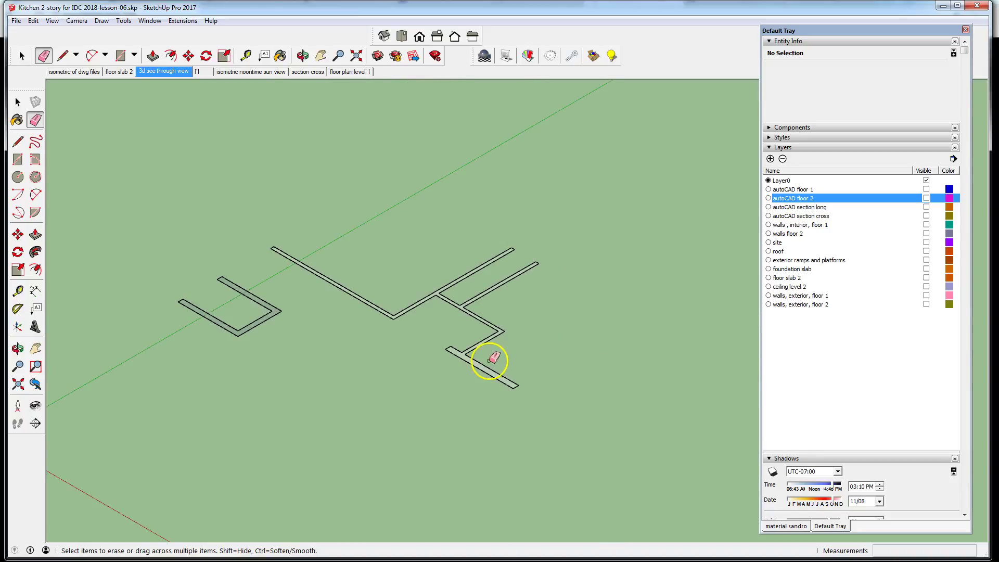
{"action": "left_click", "coordinate": [18, 102]}
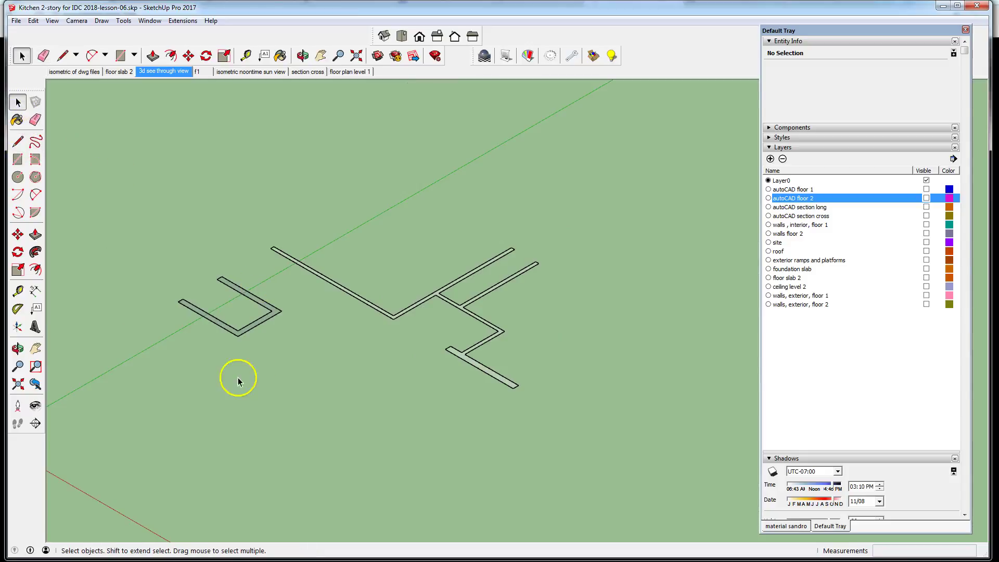
{"action": "scroll", "coordinate": [289, 345], "scroll_direction": "up", "scroll_amount": 2}
{"action": "left_click", "coordinate": [254, 301]}
{"action": "scroll", "coordinate": [425, 310], "scroll_direction": "down", "scroll_amount": 2}
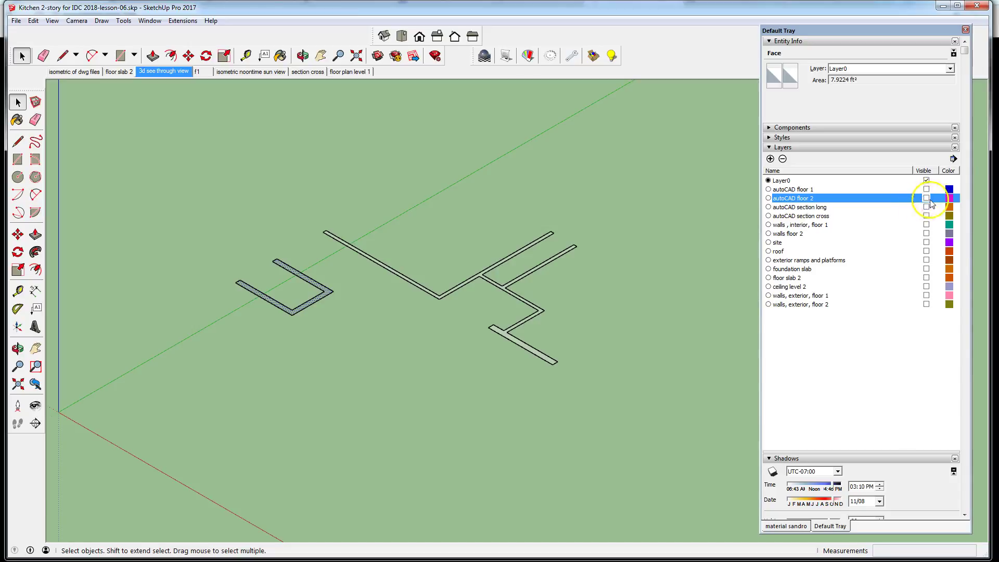
Step: Show the 'autoCAD floor 2' and 'autoCAD section long' layers and orbit around the drawings
{"action": "left_click", "coordinate": [927, 198]}
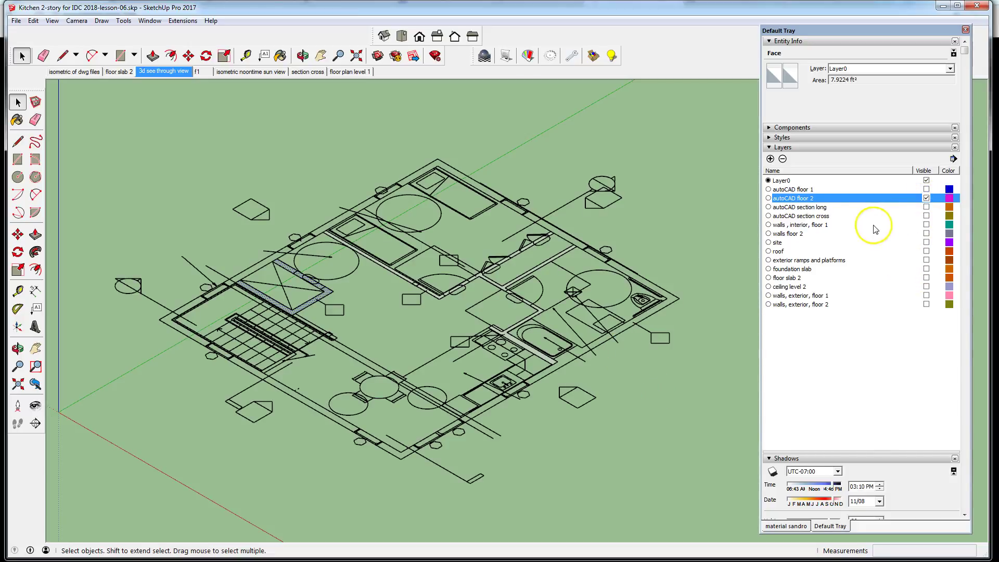
{"action": "left_click", "coordinate": [926, 207]}
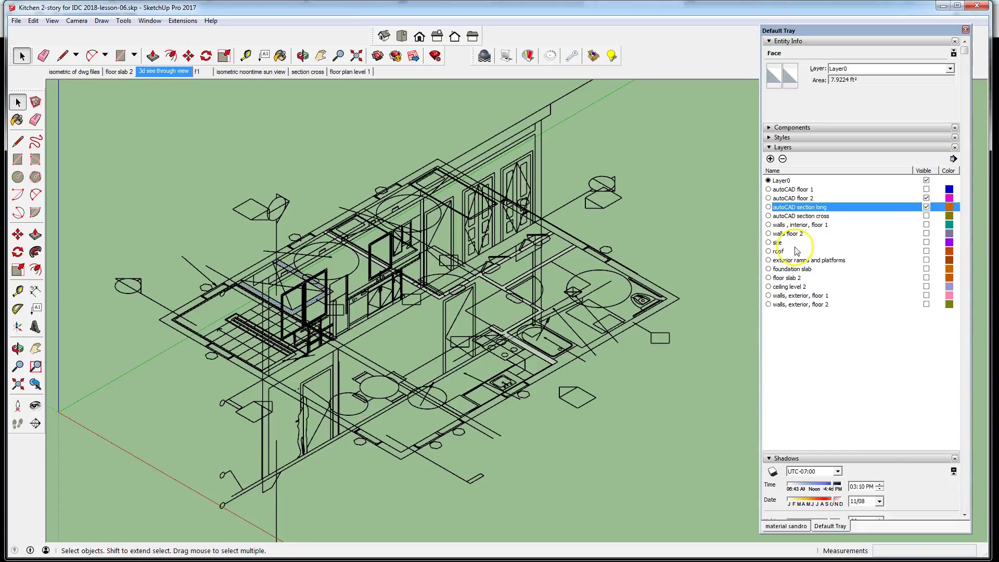
{"action": "middle_click_drag", "start_coordinate": [278, 301], "coordinate": [640, 390]}
{"action": "scroll", "coordinate": [390, 223], "scroll_direction": "up", "scroll_amount": 3}
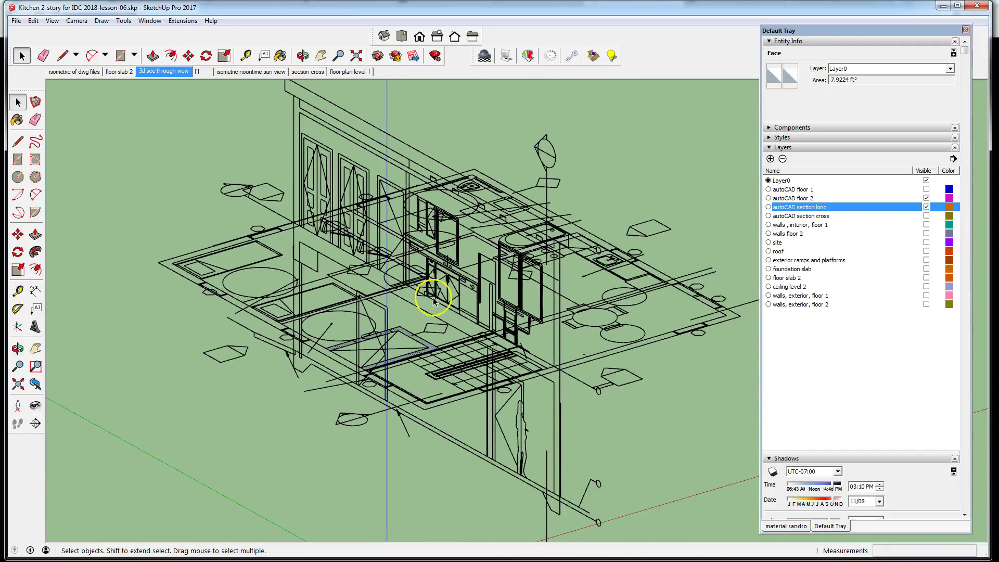
{"action": "middle_click_drag", "start_coordinate": [419, 309], "coordinate": [495, 290]}
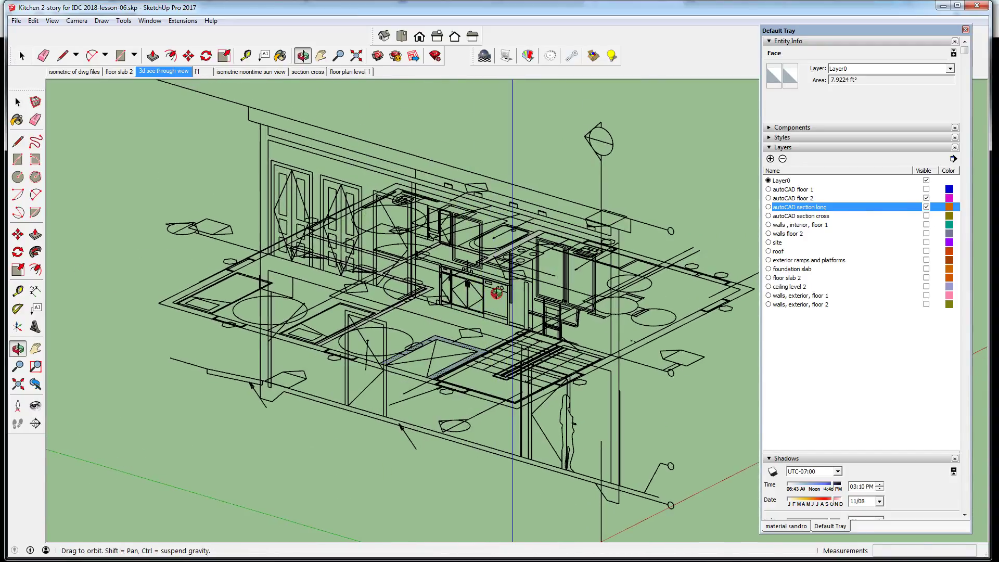
Step: Select the long section drawing, then the floor 2 plan drawing, to check their layers
{"action": "left_click", "coordinate": [334, 136]}
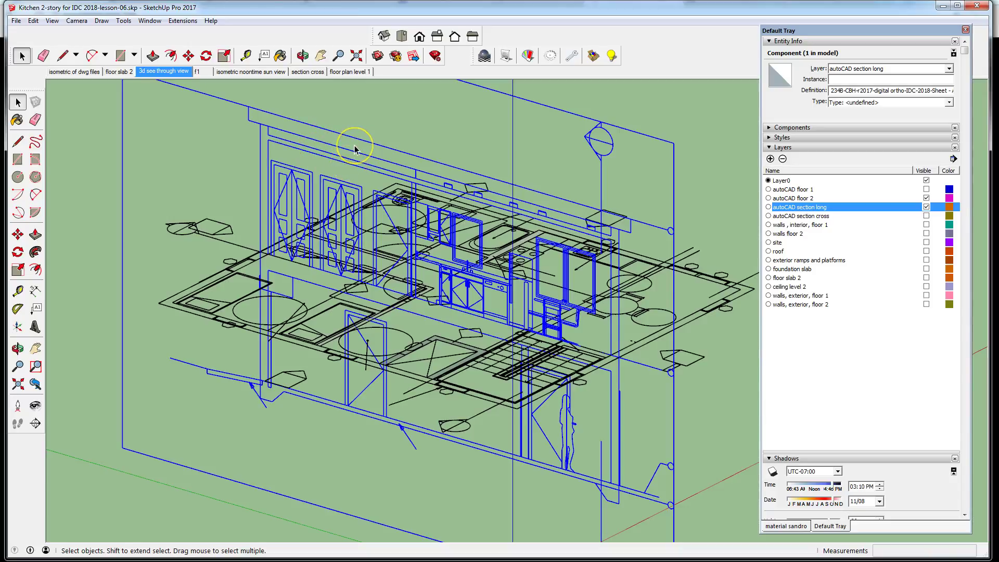
{"action": "left_click", "coordinate": [151, 244]}
{"action": "left_click", "coordinate": [211, 284]}
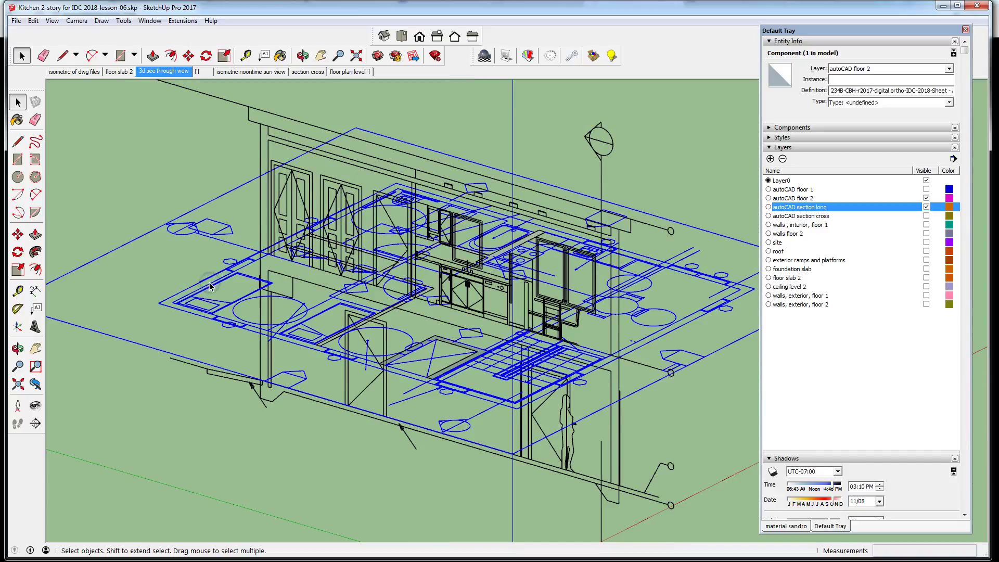
{"action": "scroll", "coordinate": [413, 345], "scroll_direction": "up", "scroll_amount": 3}
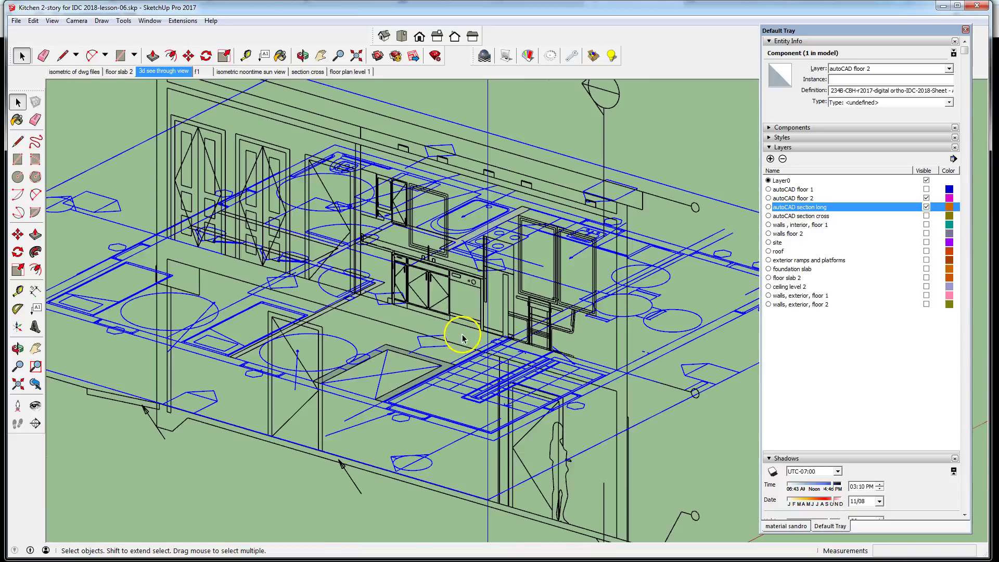
{"action": "left_click", "coordinate": [432, 354]}
Step: Select an edge and then the face of the U-shaped wall strip
{"action": "left_click", "coordinate": [431, 359]}
{"action": "scroll", "coordinate": [430, 360], "scroll_direction": "up", "scroll_amount": 4}
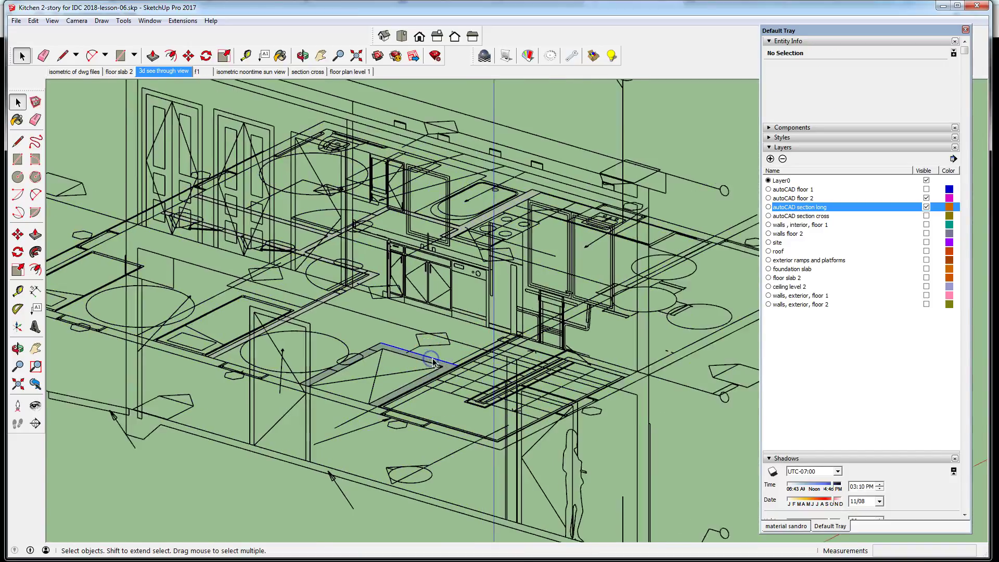
{"action": "left_click", "coordinate": [427, 365]}
{"action": "scroll", "coordinate": [416, 360], "scroll_direction": "down", "scroll_amount": 5}
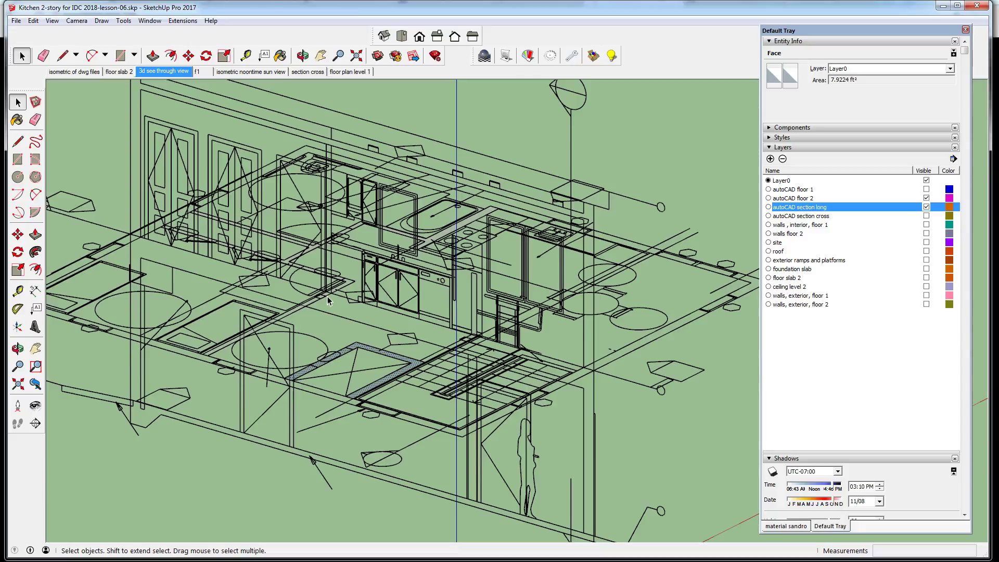
Step: Hide the autoCAD floor 2 layer and push the U-shaped strip up to 8' 4" walls
{"action": "left_click", "coordinate": [927, 199]}
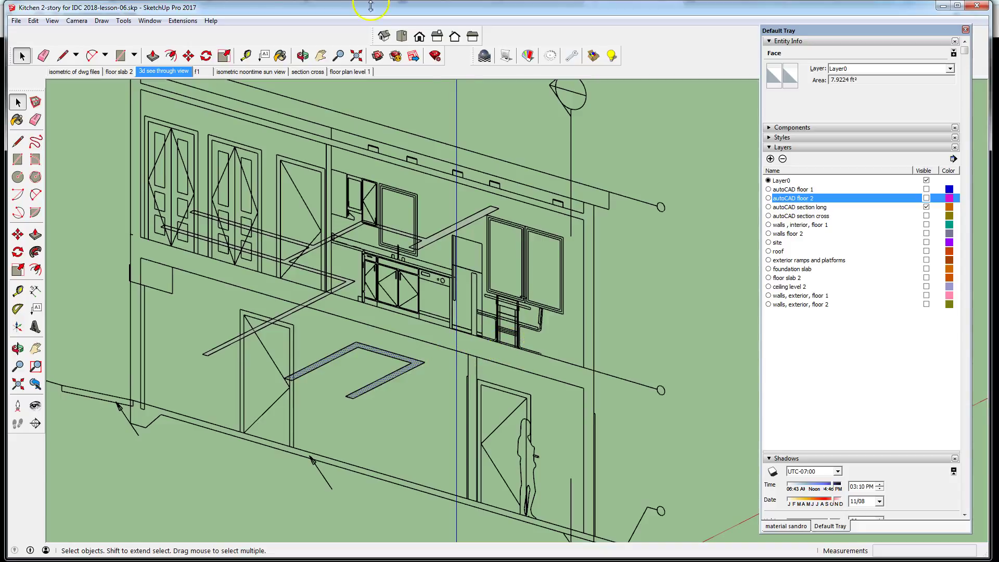
{"action": "left_click", "coordinate": [153, 57]}
{"action": "left_click", "coordinate": [397, 372]}
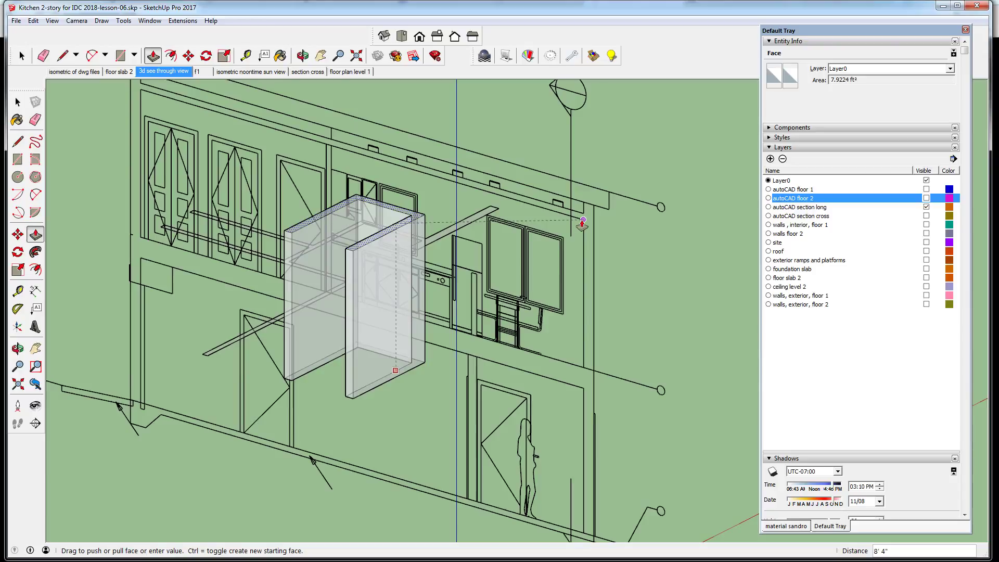
{"action": "left_click", "coordinate": [582, 221]}
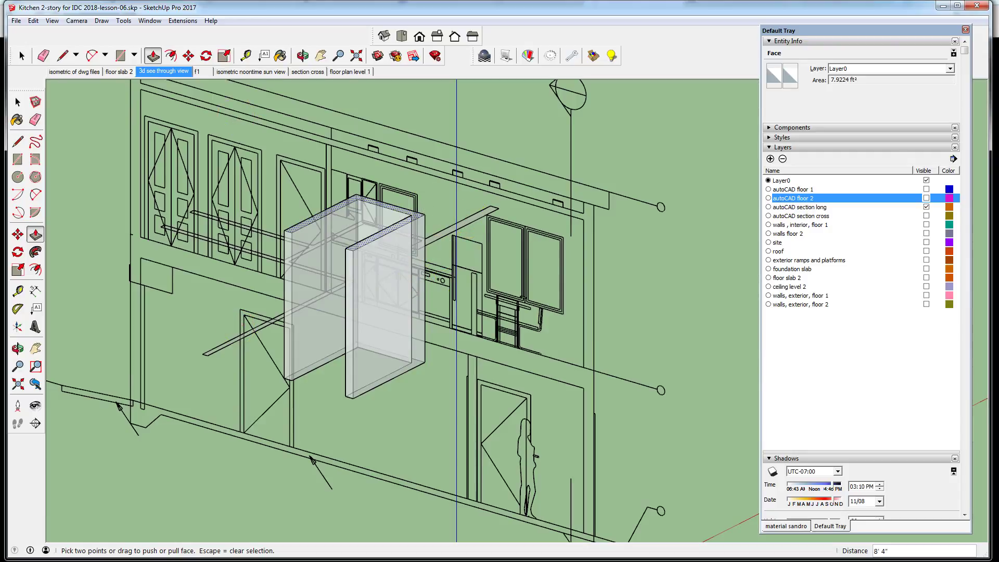
Step: Orbit to view the new walls from the other side and select the diagonal beam face
{"action": "middle_click_drag", "start_coordinate": [241, 312], "coordinate": [495, 341]}
{"action": "left_click", "coordinate": [17, 102]}
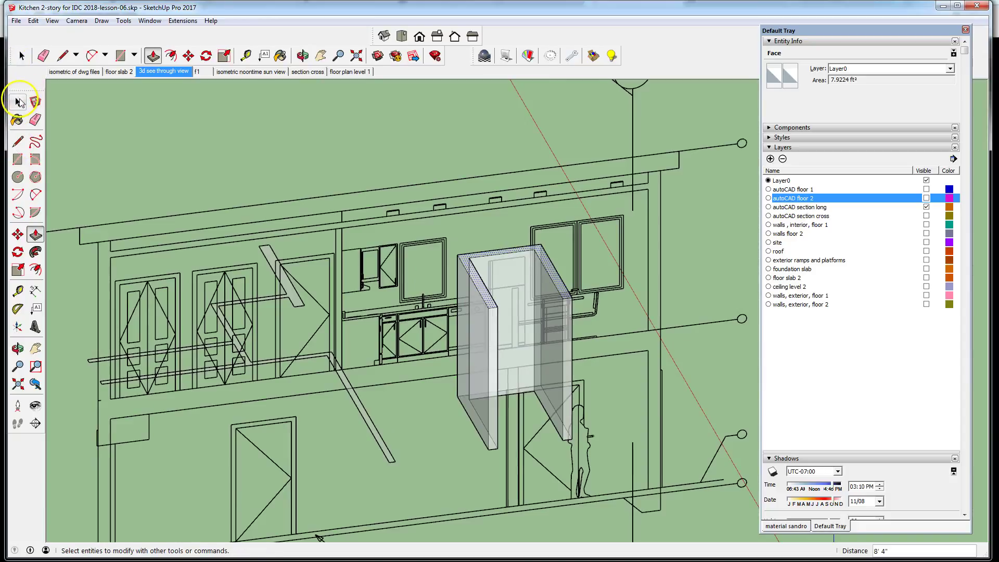
{"action": "left_click", "coordinate": [369, 425]}
{"action": "scroll", "coordinate": [260, 109], "scroll_direction": "down", "scroll_amount": 2}
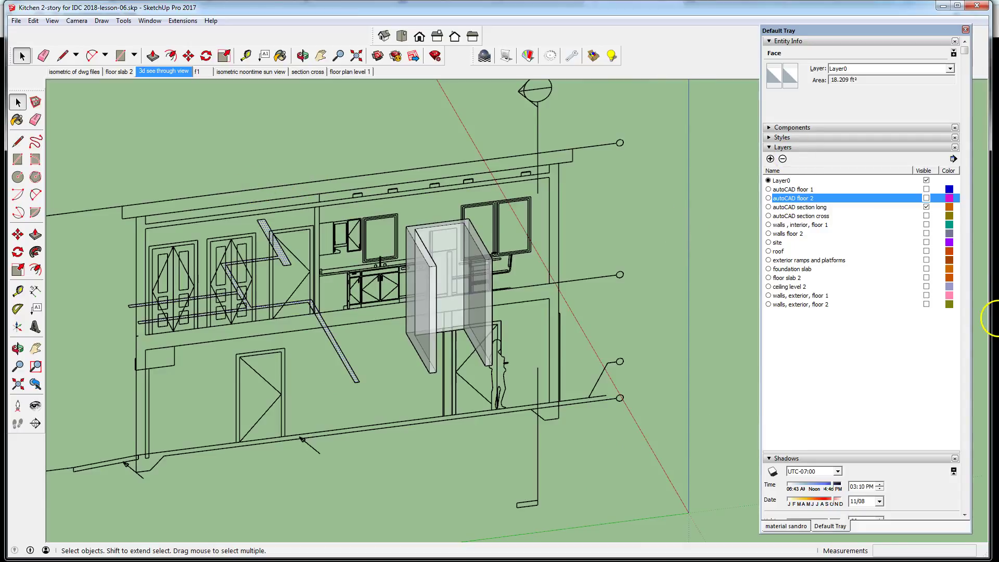
Step: Hide the autoCAD section long layer and undo an accidental thin extrusion of the branching strip
{"action": "left_click", "coordinate": [926, 207]}
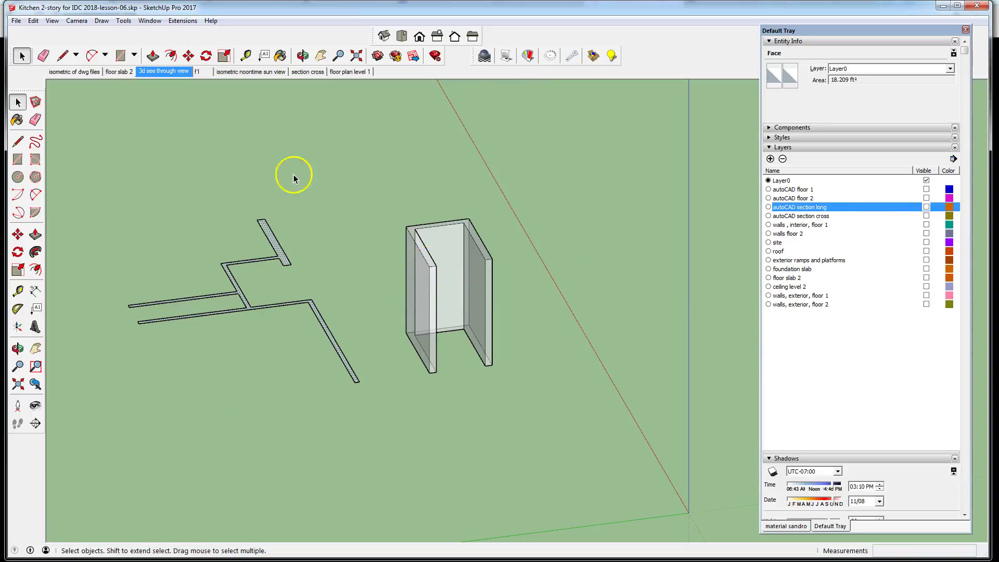
{"action": "left_click", "coordinate": [153, 55]}
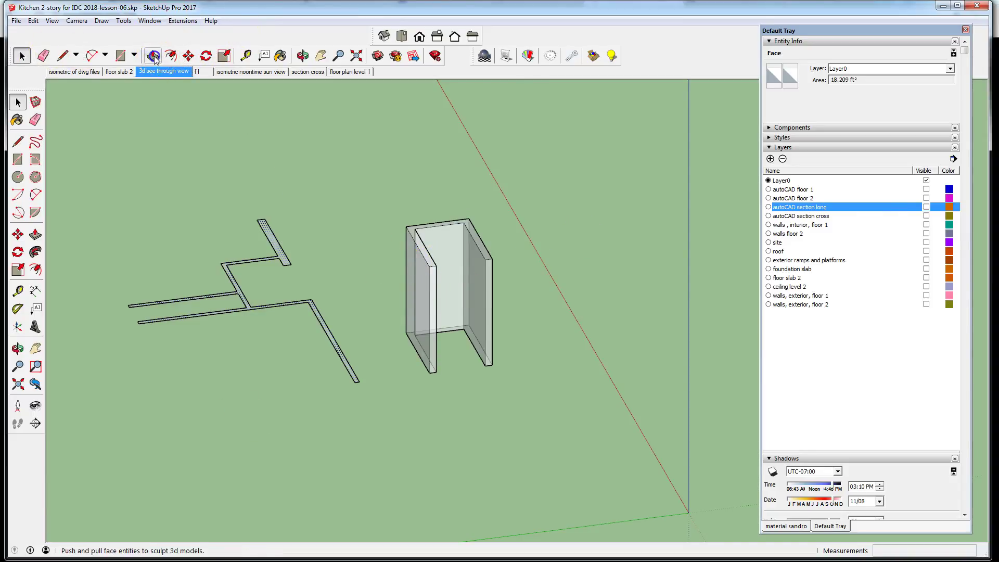
{"action": "double_click", "coordinate": [351, 377]}
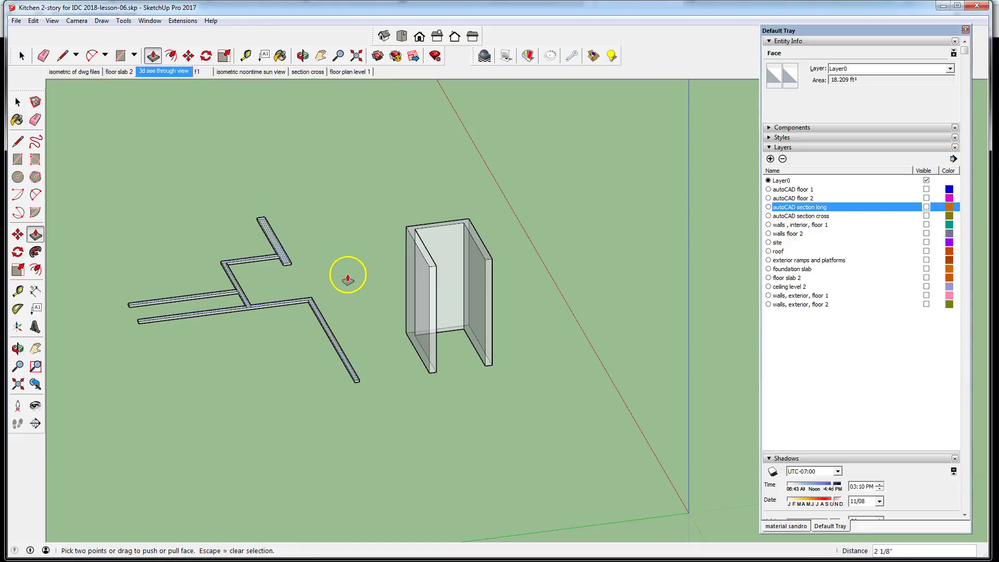
{"action": "key", "text": "Escape"}
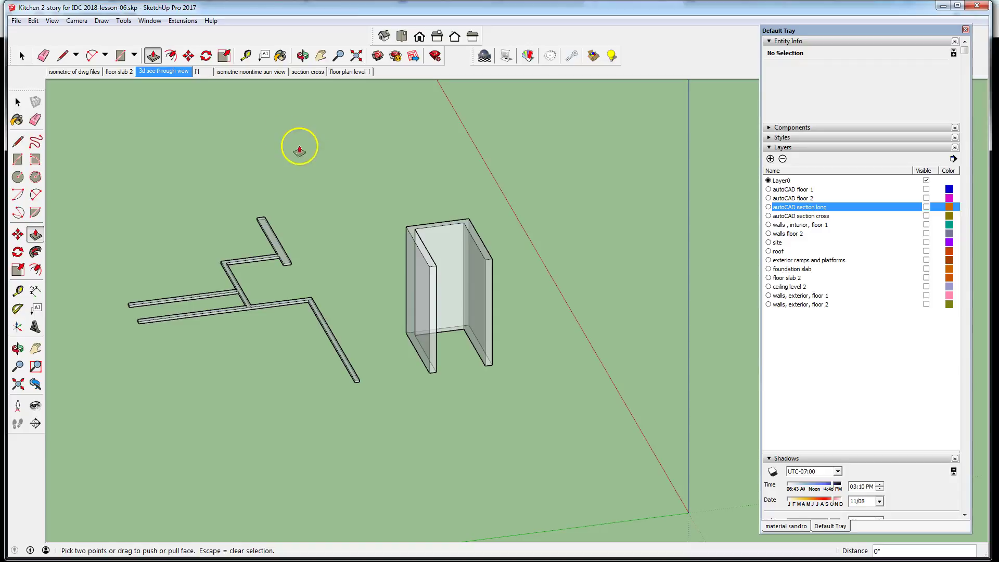
{"action": "key", "text": "ctrl+z"}
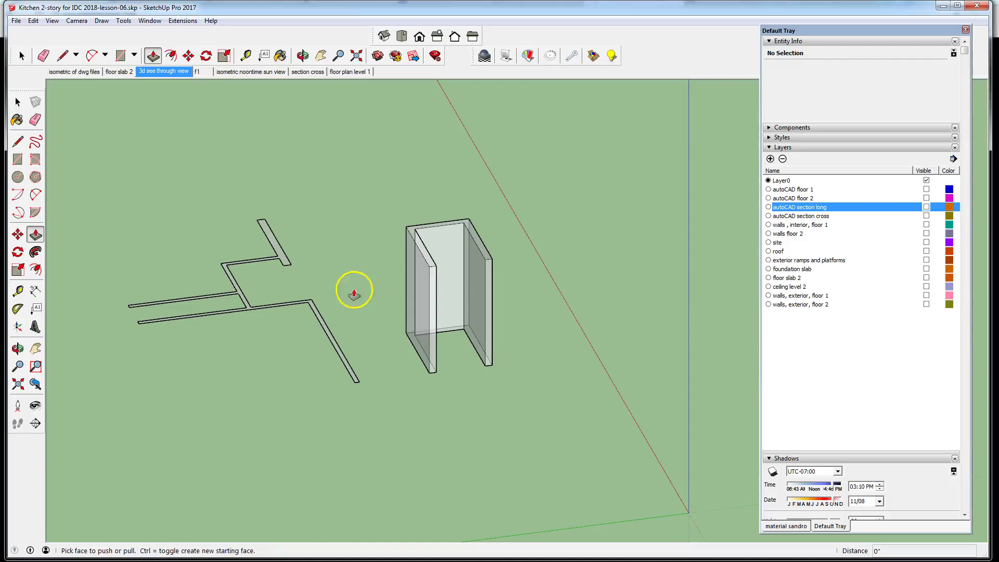
Step: Raise the branching strip to match the U-shaped wall's 8' 4" top
{"action": "left_click", "coordinate": [329, 339]}
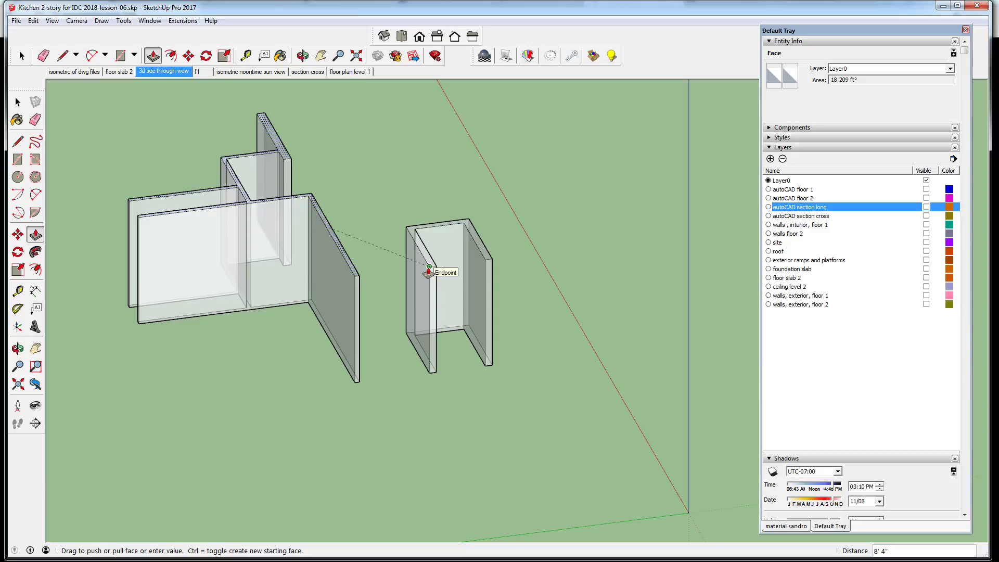
{"action": "left_click", "coordinate": [428, 270]}
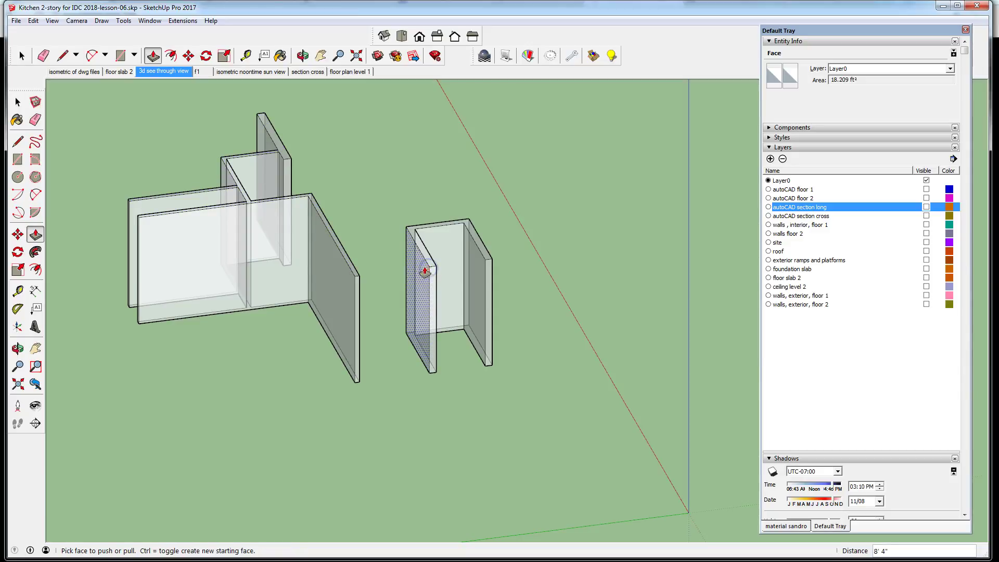
{"action": "left_click", "coordinate": [422, 273]}
{"action": "left_click", "coordinate": [347, 363]}
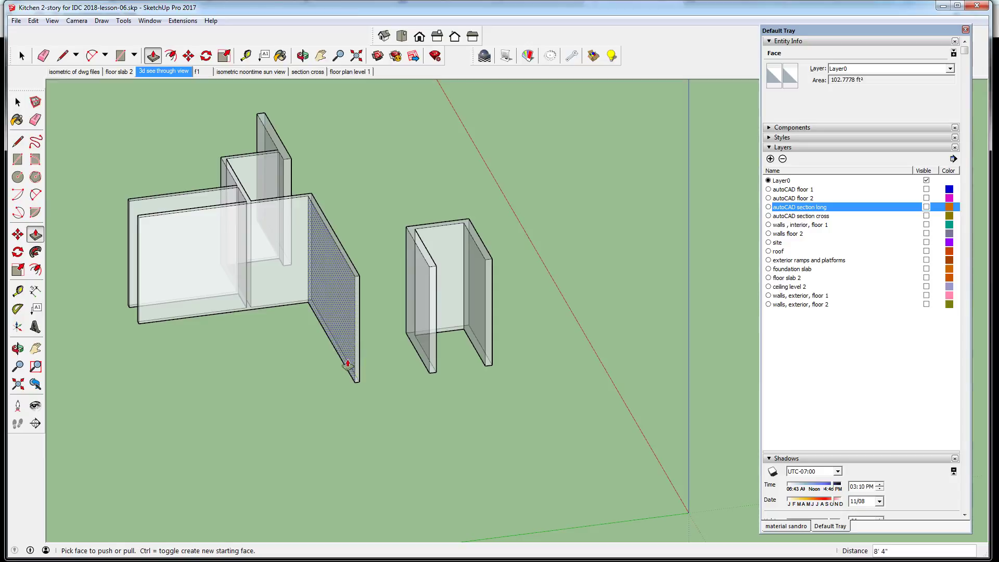
{"action": "left_click", "coordinate": [147, 114]}
Step: Make all the connected branching walls into one group
{"action": "left_click", "coordinate": [18, 102]}
{"action": "left_click", "coordinate": [642, 291]}
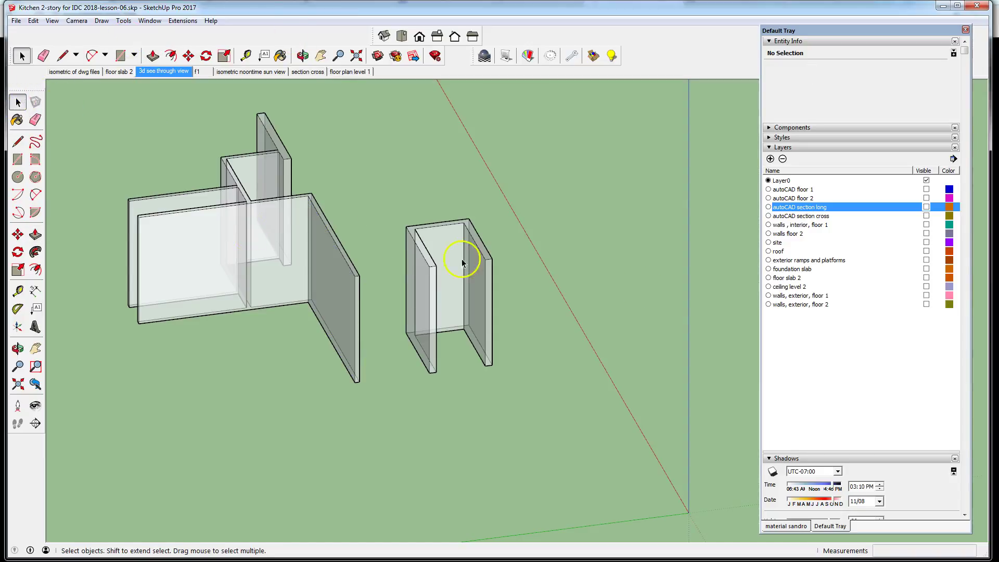
{"action": "scroll", "coordinate": [528, 267], "scroll_direction": "down", "scroll_amount": 3}
{"action": "middle_click_drag", "start_coordinate": [528, 267], "coordinate": [336, 303]}
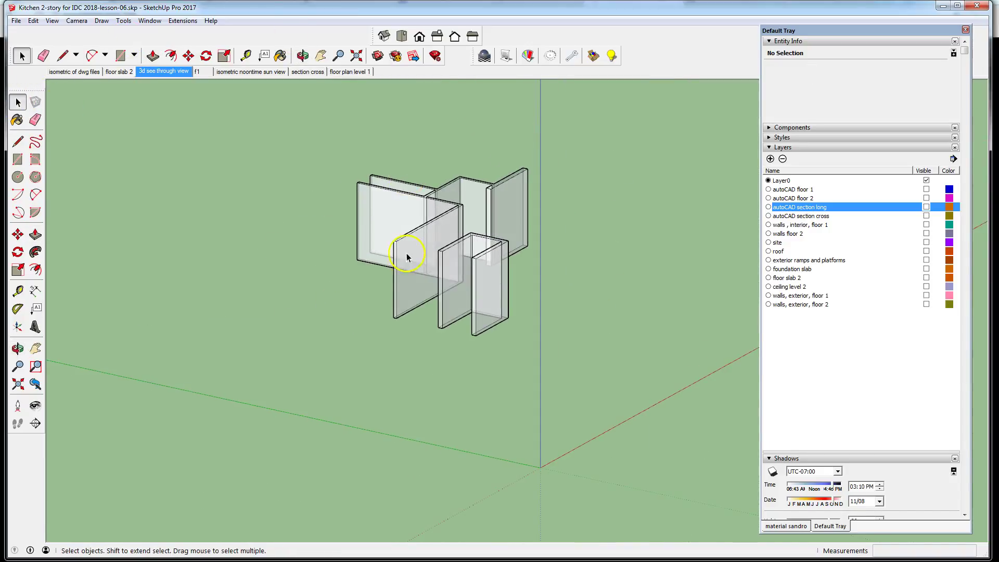
{"action": "triple_click", "coordinate": [439, 234]}
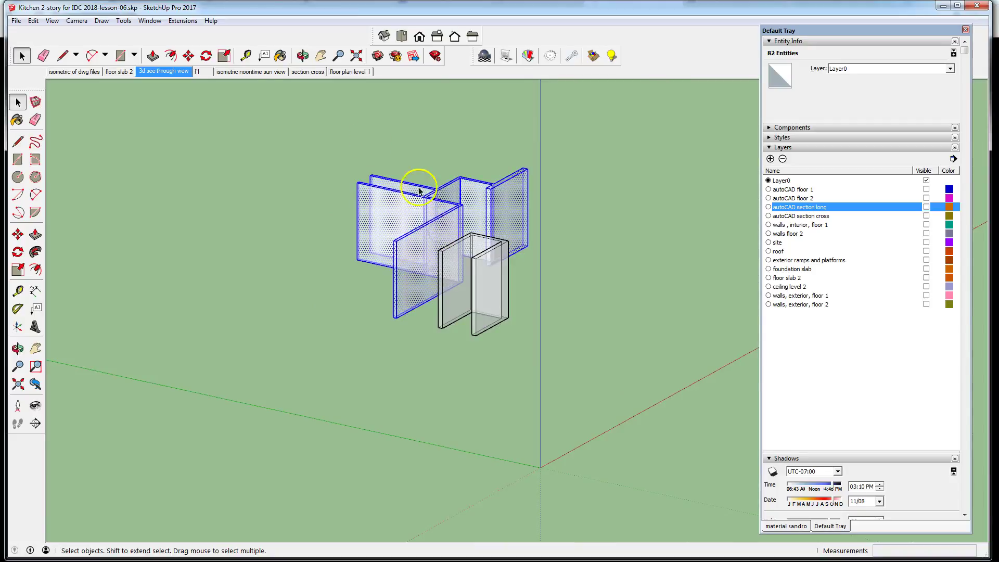
{"action": "left_click", "coordinate": [33, 21]}
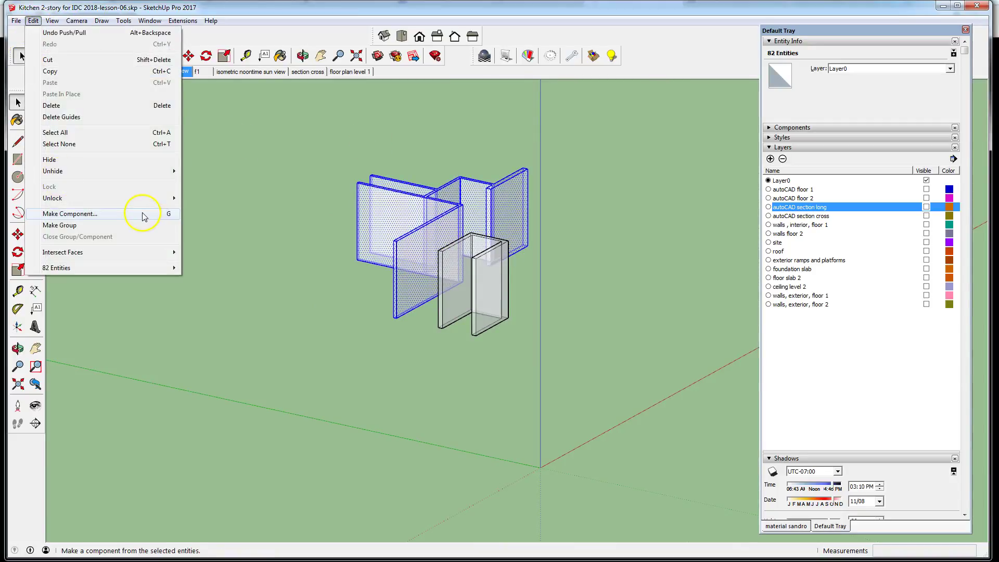
{"action": "left_click", "coordinate": [108, 227]}
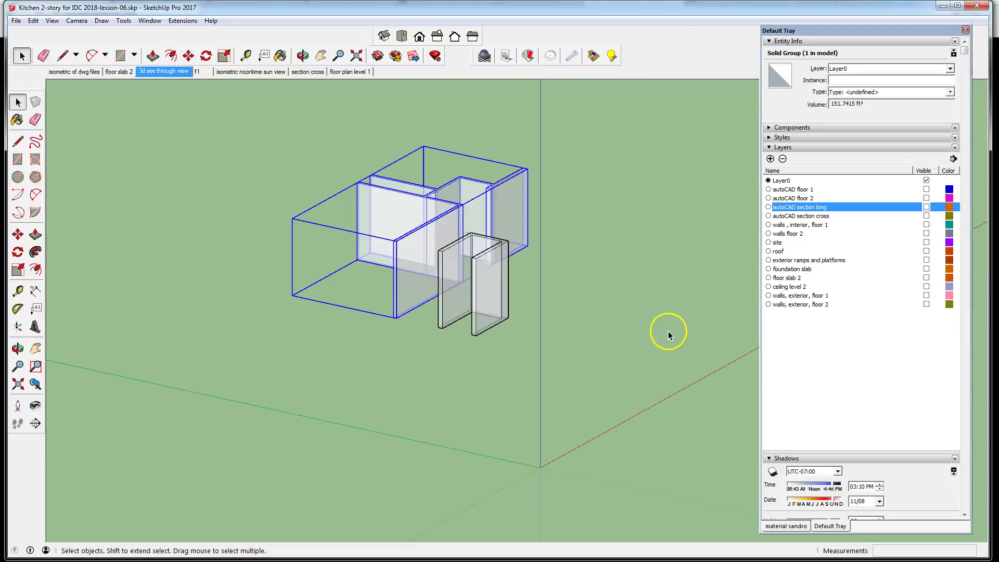
Step: Make the two connected front wall panels into their own group
{"action": "left_click", "coordinate": [495, 294]}
{"action": "triple_click", "coordinate": [494, 295]}
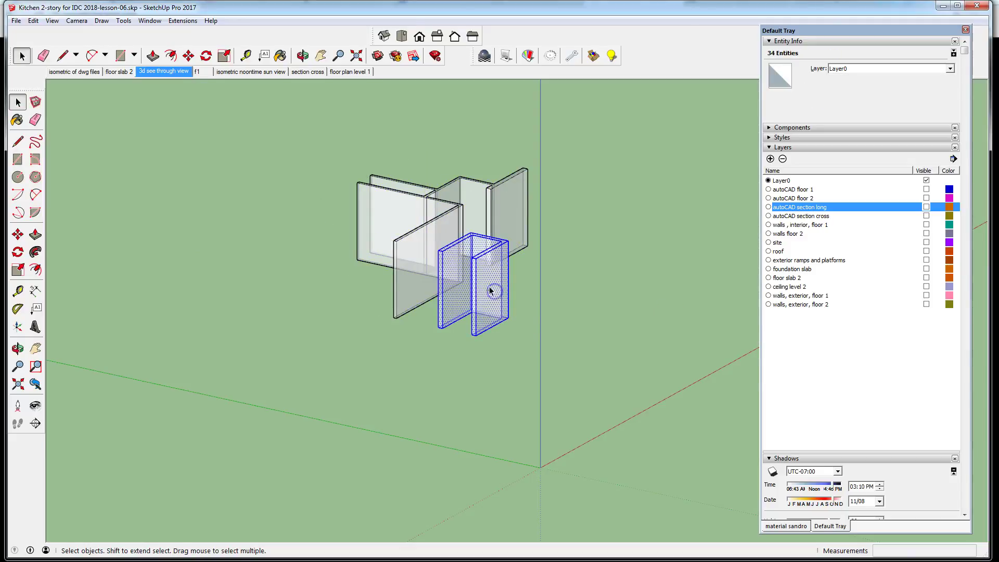
{"action": "left_click", "coordinate": [34, 22]}
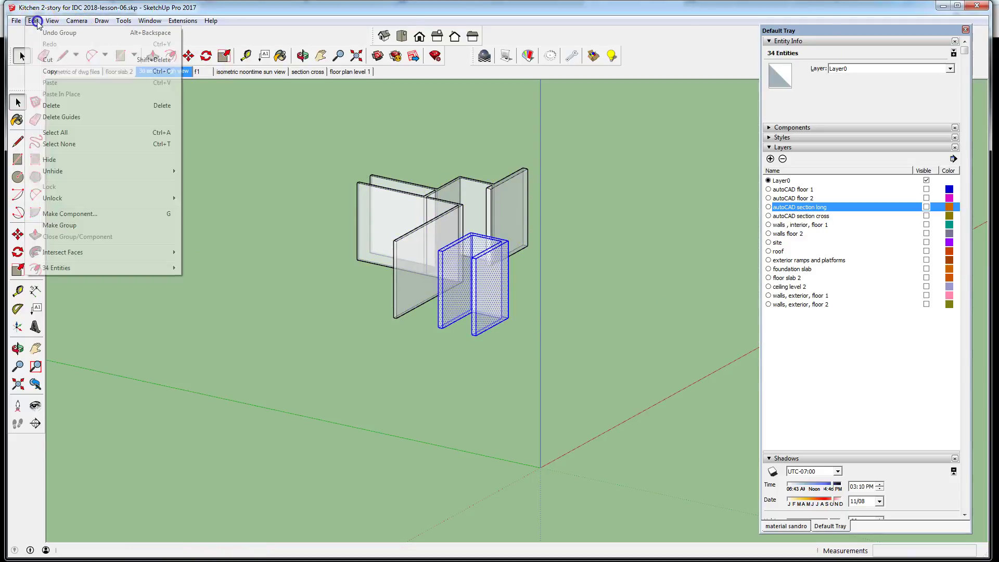
{"action": "left_click", "coordinate": [61, 225]}
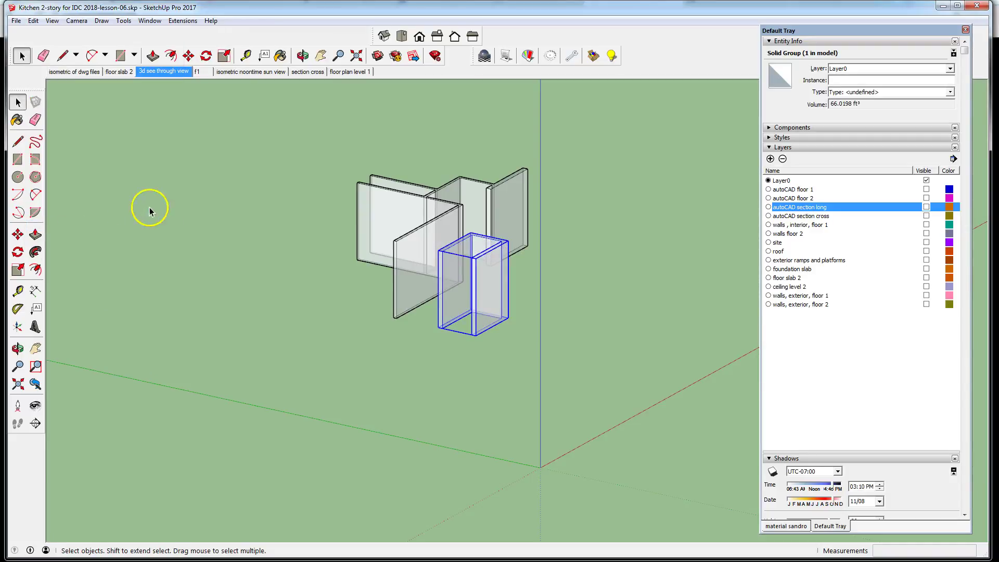
Step: Orbit to a higher angle, deselect the front group, and pick the walls floor 2 layer
{"action": "scroll", "coordinate": [205, 375], "scroll_direction": "down", "scroll_amount": 3}
{"action": "middle_click_drag", "start_coordinate": [468, 307], "coordinate": [463, 349]}
{"action": "scroll", "coordinate": [407, 310], "scroll_direction": "up", "scroll_amount": 5}
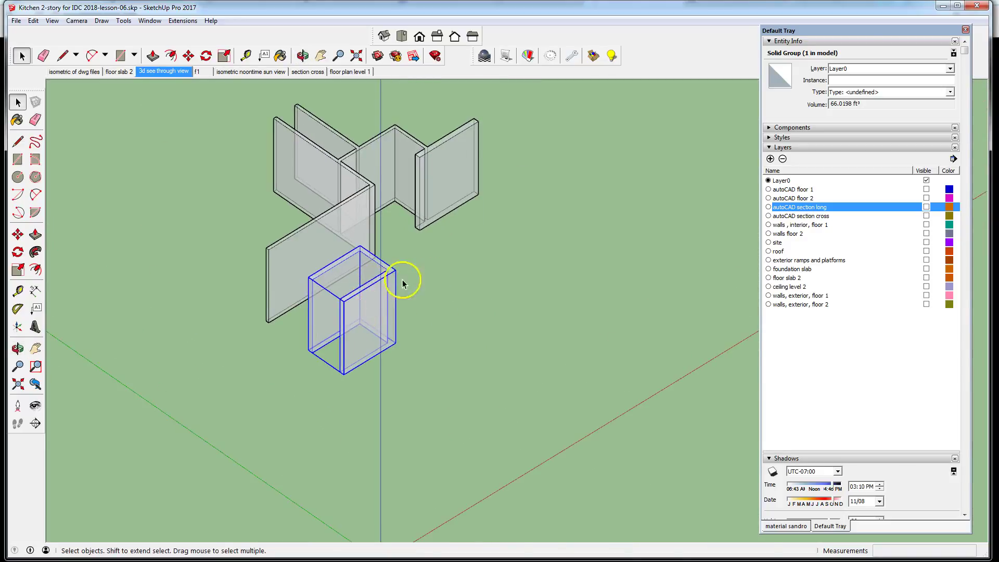
{"action": "left_click", "coordinate": [480, 269]}
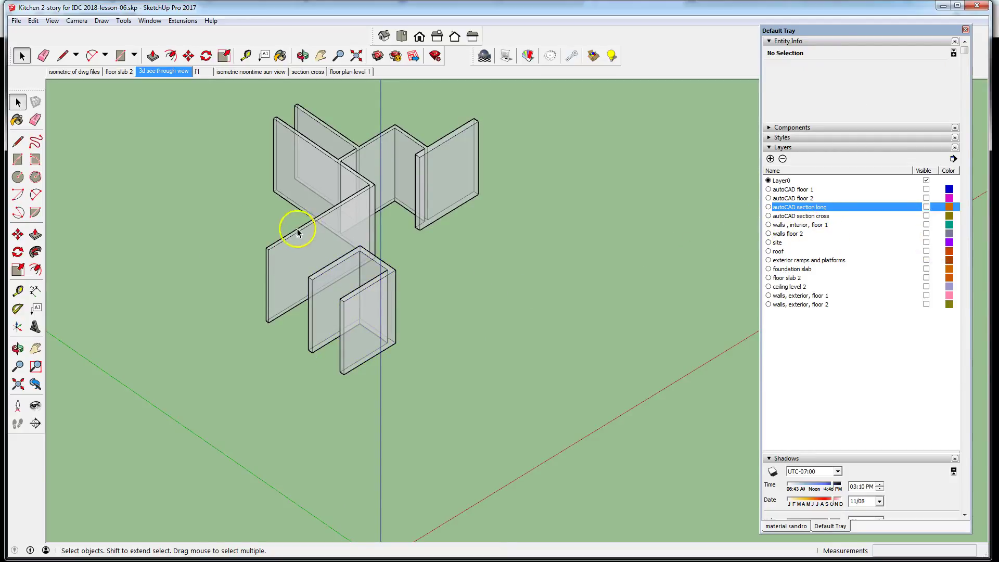
{"action": "scroll", "coordinate": [322, 281], "scroll_direction": "down", "scroll_amount": 2}
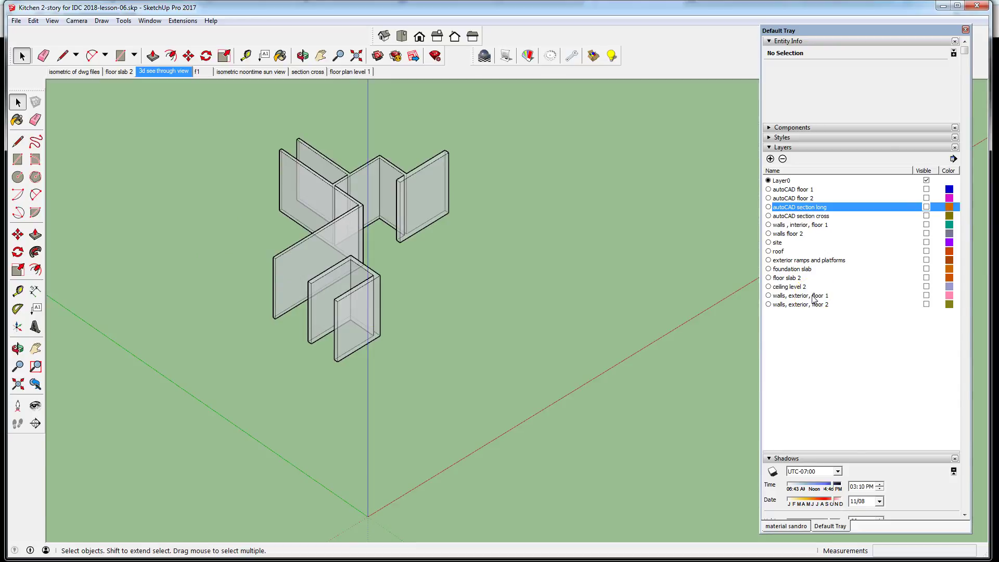
{"action": "left_click", "coordinate": [797, 235]}
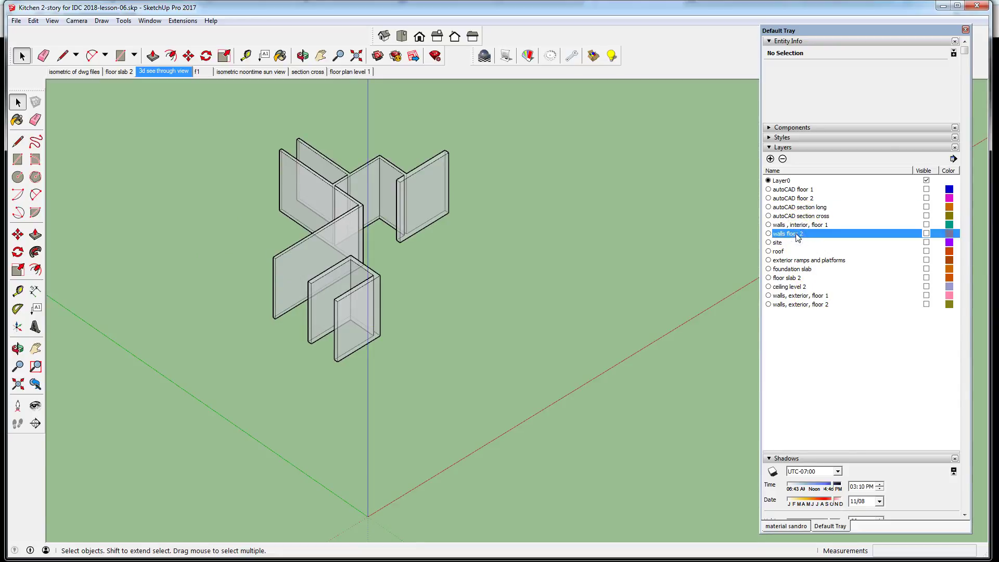
Step: Add a new layer named 'walls, interior floor 2, flr to clg'
{"action": "left_click", "coordinate": [769, 158]}
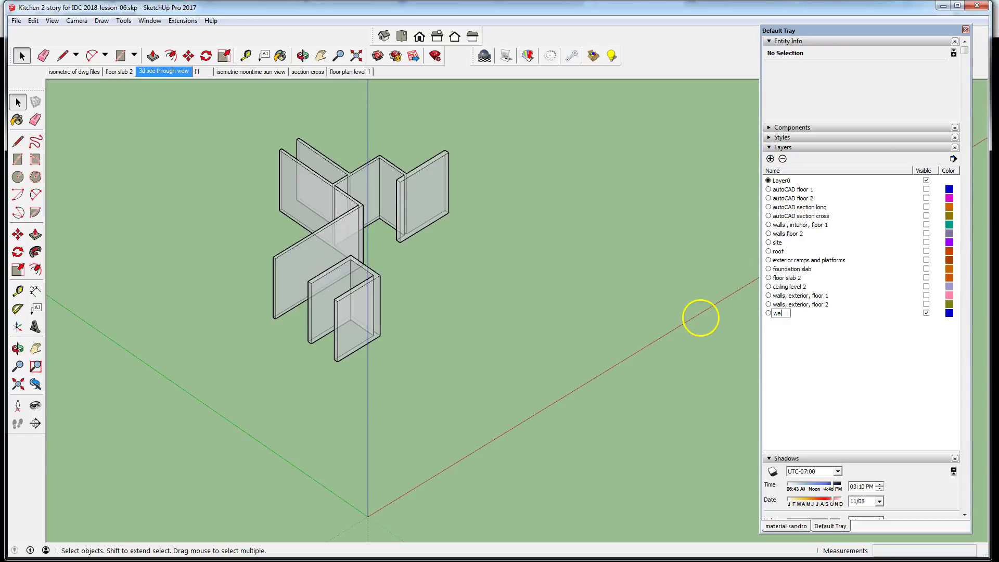
{"action": "type", "text": "walls, flor"}
{"action": "key", "text": "BackSpace"}
{"action": "key", "text": "BackSpace"}
{"action": "key", "text": "BackSpace"}
{"action": "key", "text": "BackSpace"}
{"action": "type", "text": "interior floor 2, flr to clg"}
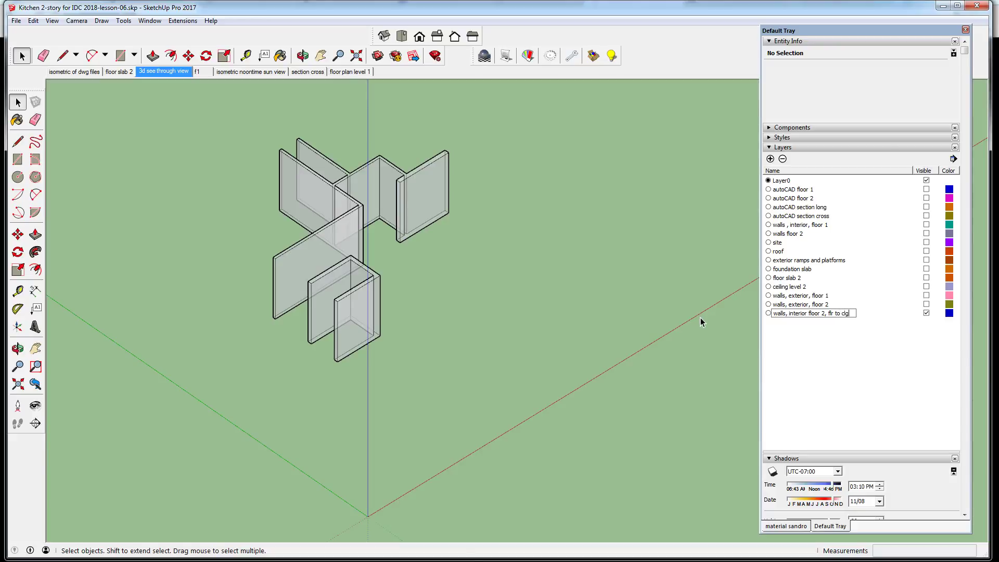
{"action": "key", "text": "Return"}
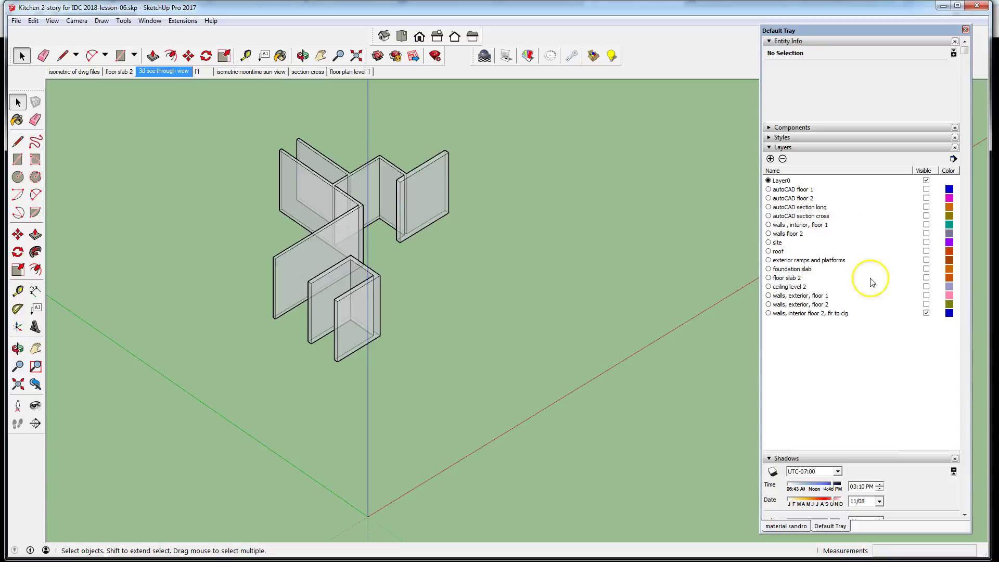
Step: Move the U-shaped and large wall groups onto the 'walls, interior floor 2, flr to clg' layer
{"action": "left_click", "coordinate": [323, 309]}
{"action": "left_click", "coordinate": [416, 185], "text": "shift"}
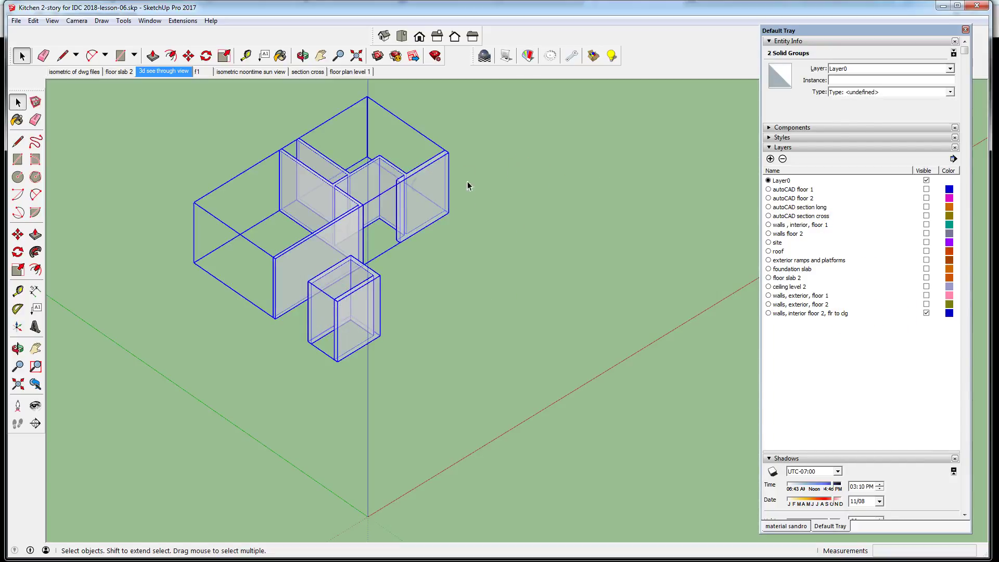
{"action": "left_click", "coordinate": [949, 68]}
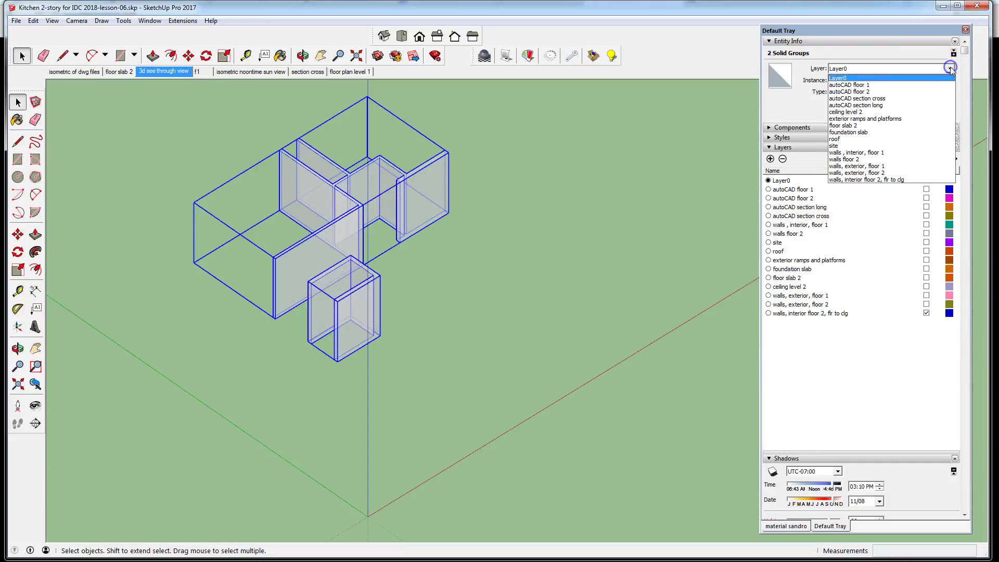
{"action": "left_click", "coordinate": [906, 180]}
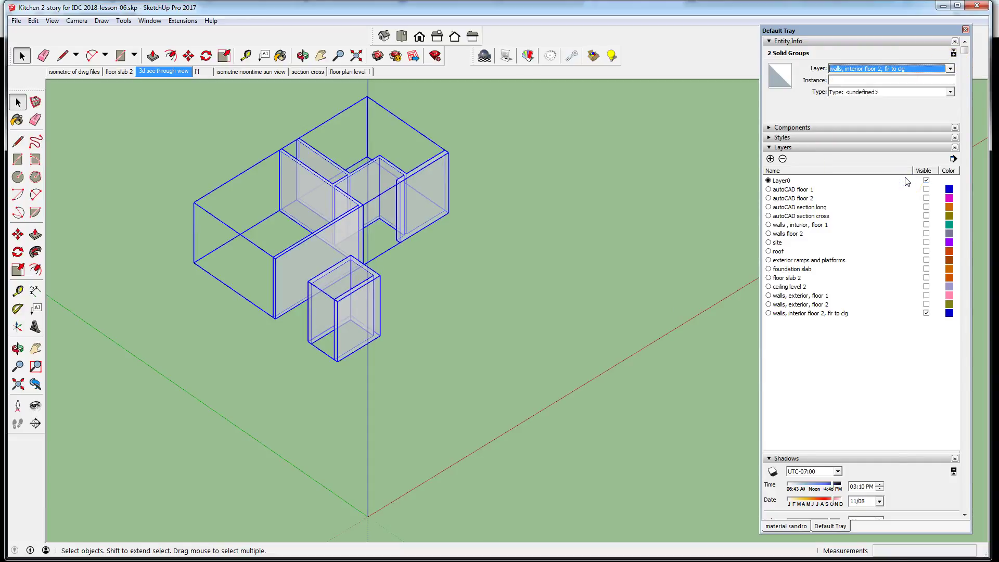
{"action": "left_click", "coordinate": [530, 250]}
{"action": "scroll", "coordinate": [198, 424], "scroll_direction": "down", "scroll_amount": 2}
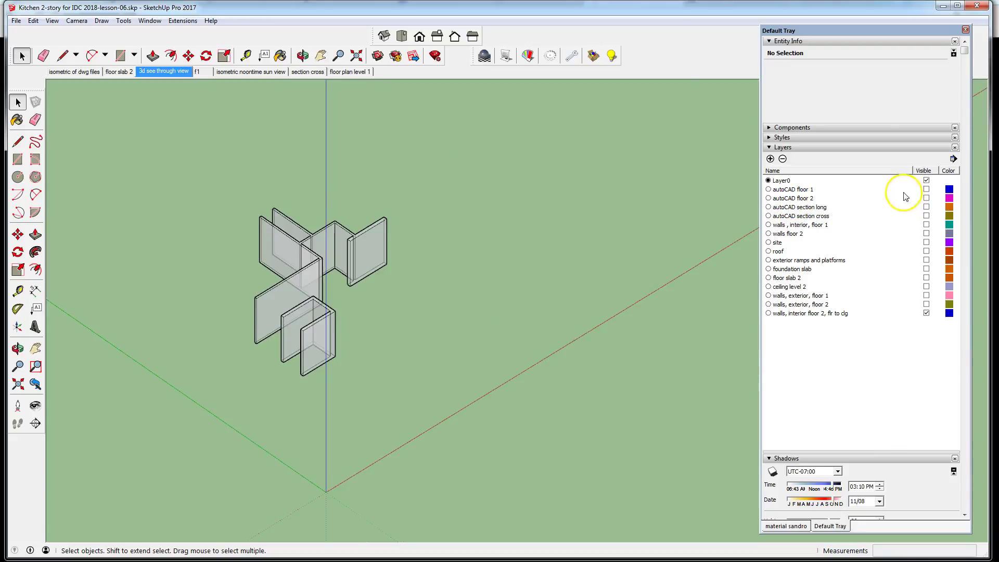
Step: Show the autoCAD floor 2 layer again and zoom in on the stair edge beside the walls
{"action": "left_click", "coordinate": [926, 198]}
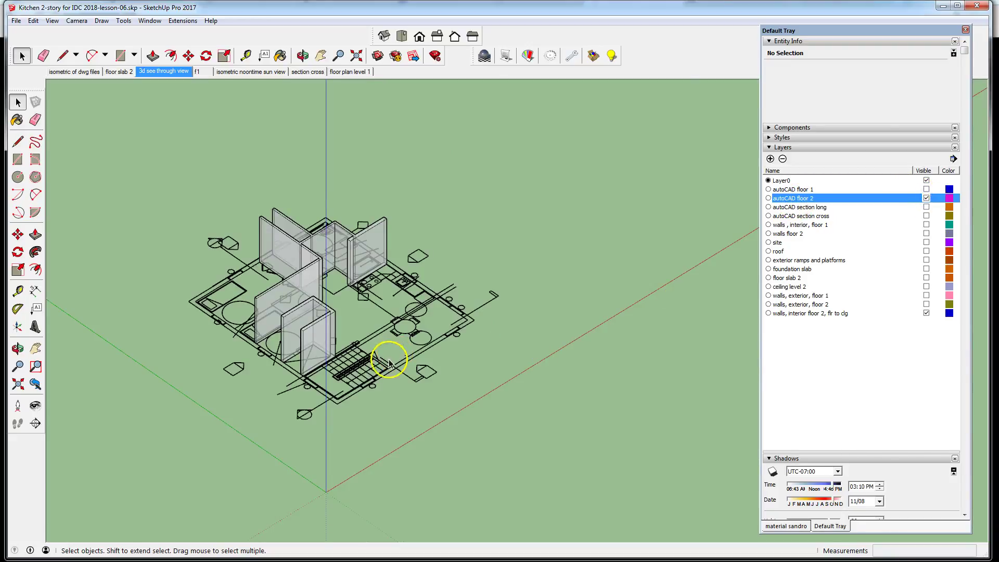
{"action": "middle_click_drag", "start_coordinate": [401, 328], "coordinate": [273, 312]}
{"action": "scroll", "coordinate": [357, 308], "scroll_direction": "up", "scroll_amount": 6}
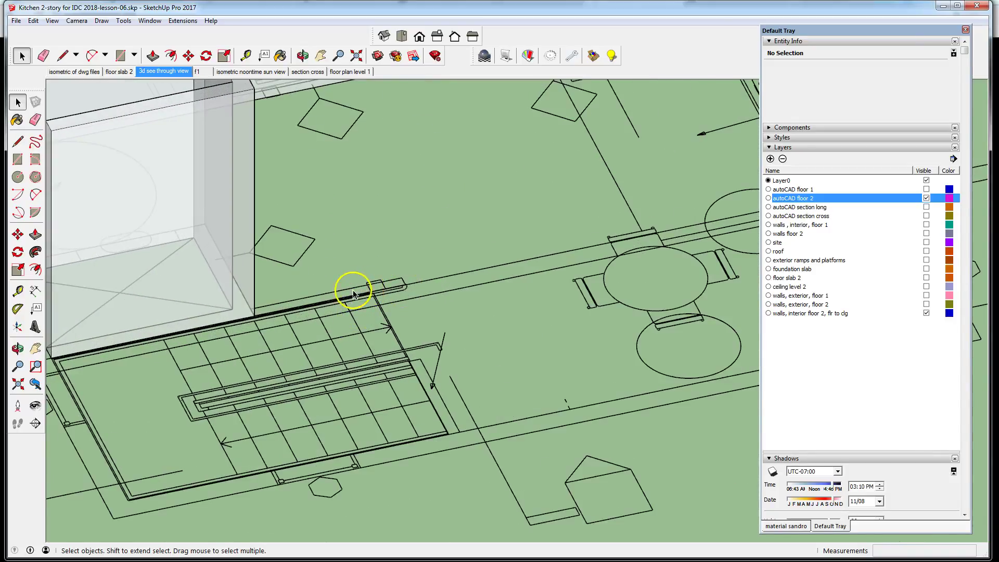
{"action": "left_click", "coordinate": [355, 296]}
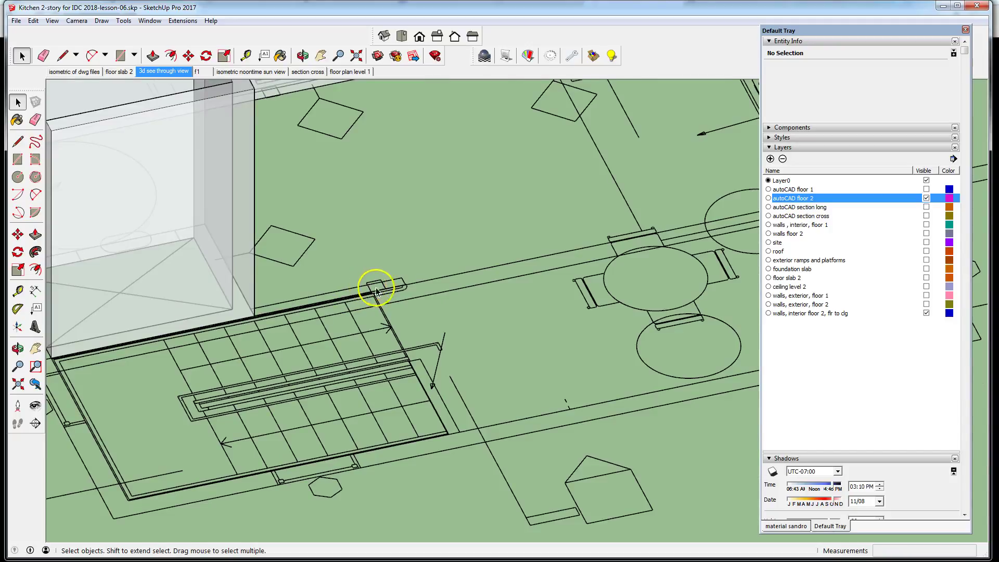
{"action": "scroll", "coordinate": [380, 286], "scroll_direction": "down", "scroll_amount": 3}
{"action": "scroll", "coordinate": [382, 347], "scroll_direction": "down", "scroll_amount": 2}
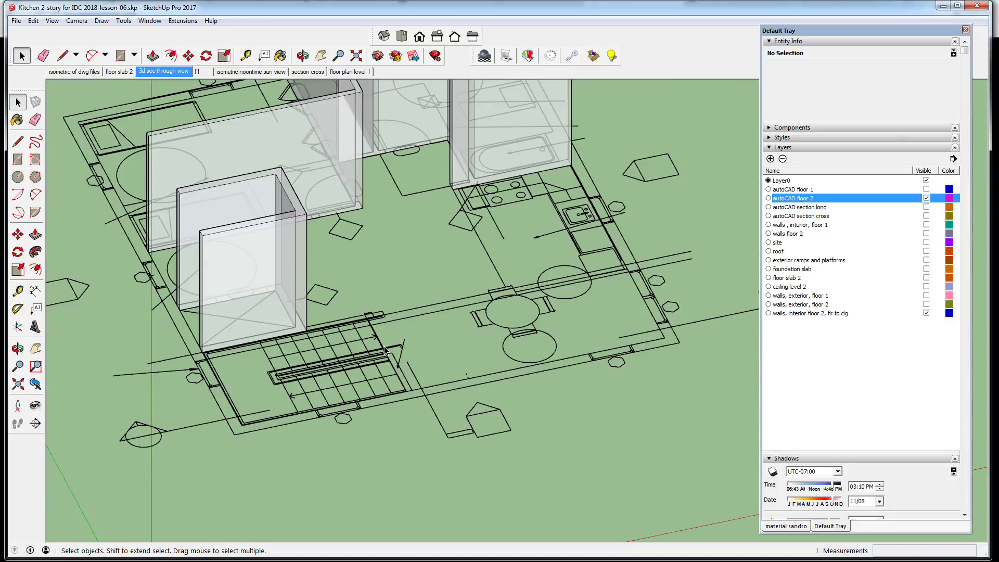
{"action": "scroll", "coordinate": [385, 351], "scroll_direction": "up", "scroll_amount": 5}
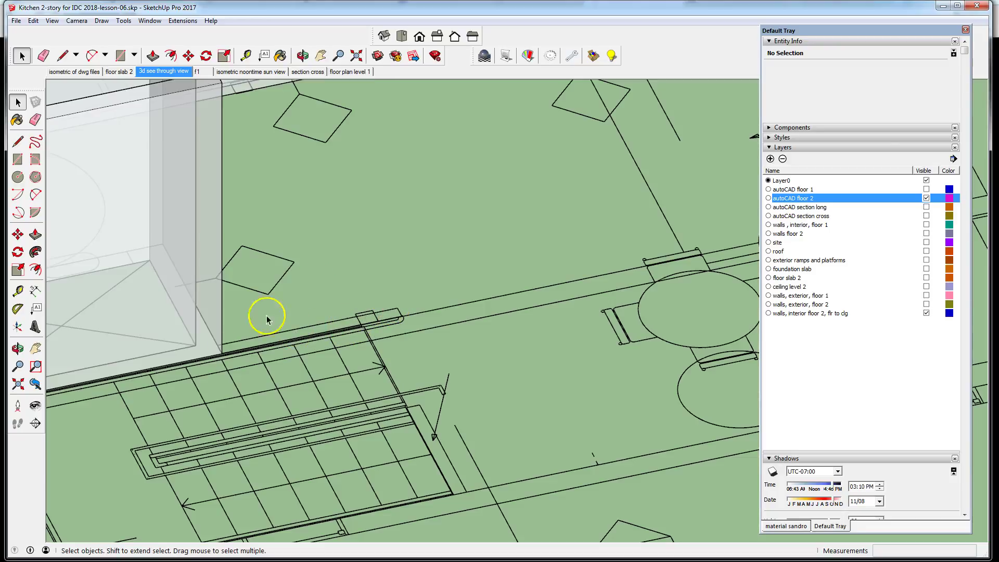
{"action": "middle_click_drag", "start_coordinate": [509, 236], "coordinate": [214, 237]}
{"action": "scroll", "coordinate": [505, 163], "scroll_direction": "up", "scroll_amount": 2}
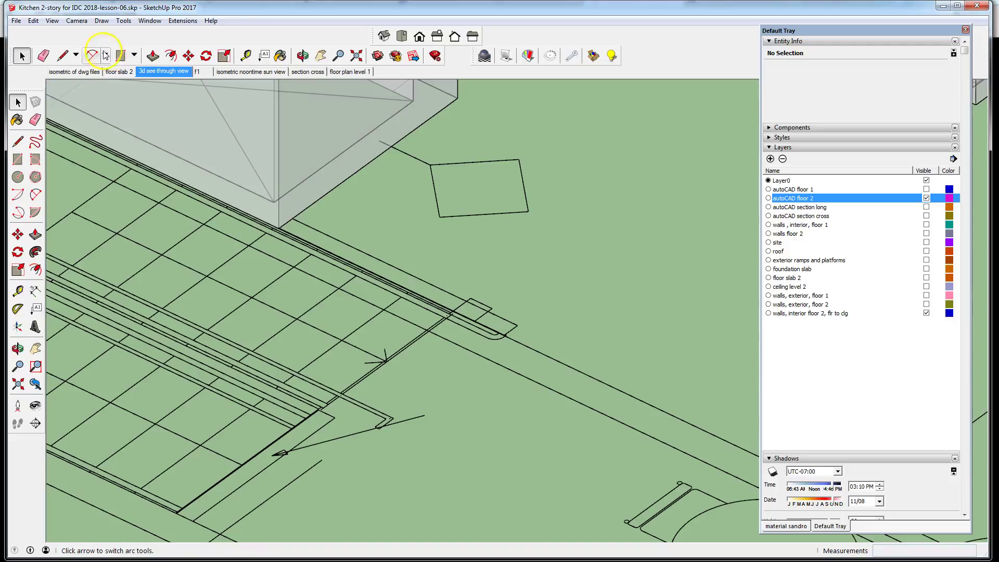
Step: Draw a thin rectangle along the stair edge between the wall endpoints
{"action": "left_click", "coordinate": [18, 158]}
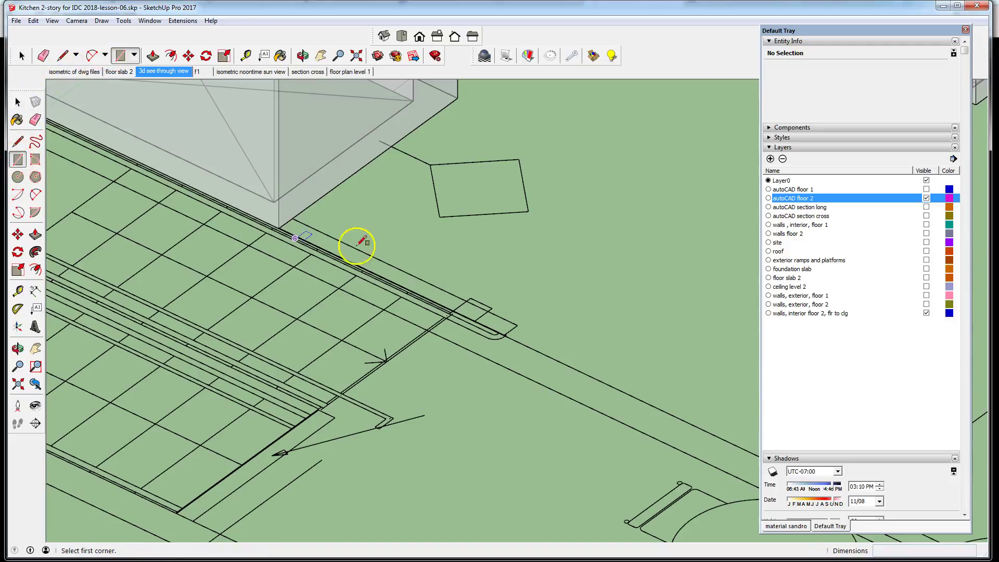
{"action": "left_click", "coordinate": [293, 218]}
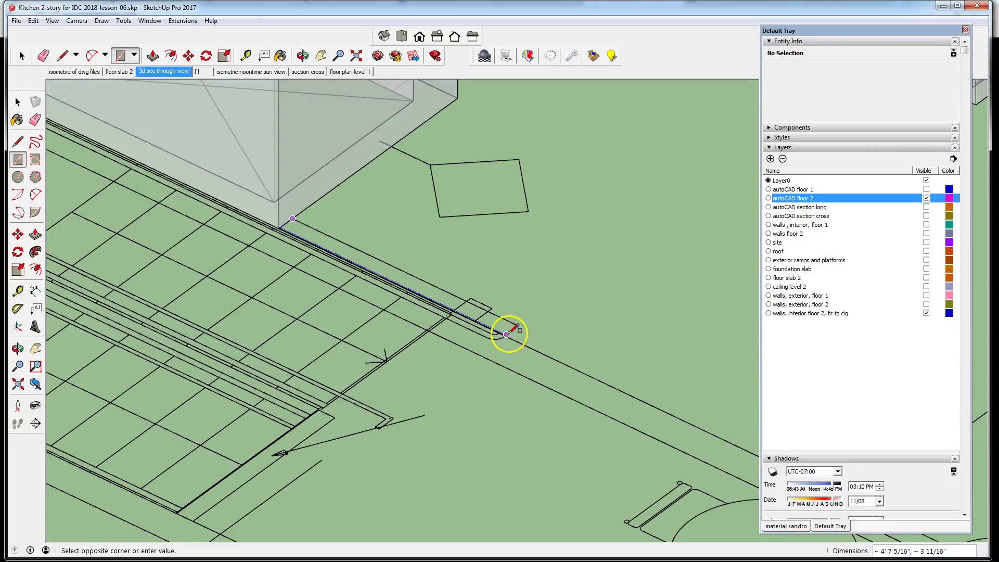
{"action": "scroll", "coordinate": [507, 333], "scroll_direction": "up", "scroll_amount": 4}
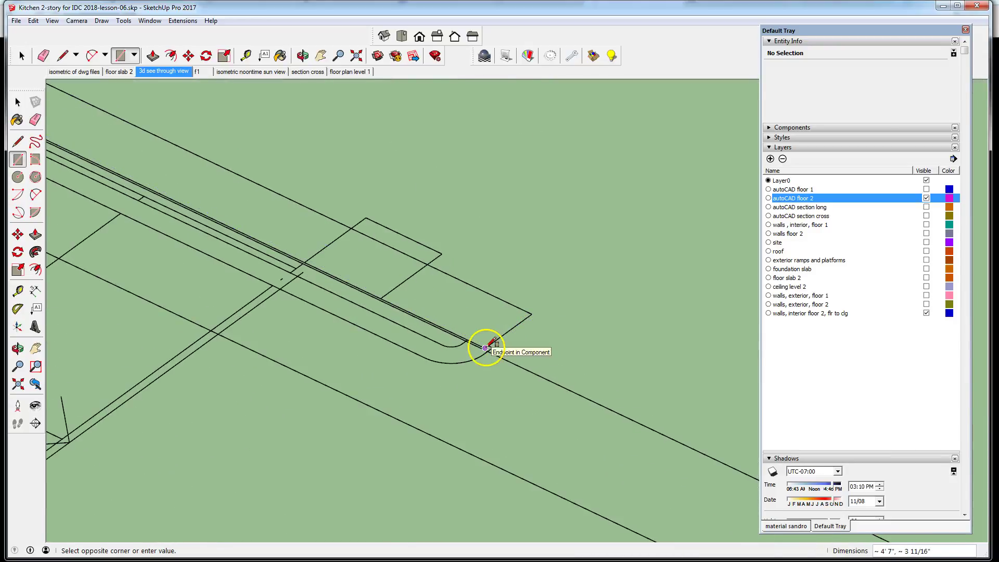
{"action": "left_click", "coordinate": [485, 346]}
{"action": "scroll", "coordinate": [647, 352], "scroll_direction": "down", "scroll_amount": 5}
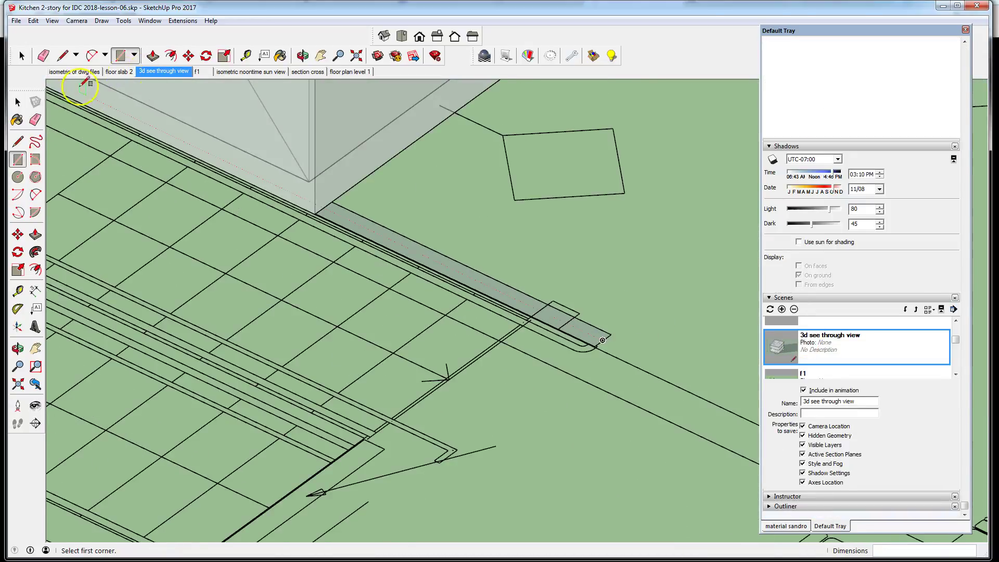
Step: Push/Pull the thin rectangle up to 3' 6" to form a low wall
{"action": "left_click", "coordinate": [21, 56]}
{"action": "left_click", "coordinate": [490, 291]}
{"action": "left_click", "coordinate": [153, 55]}
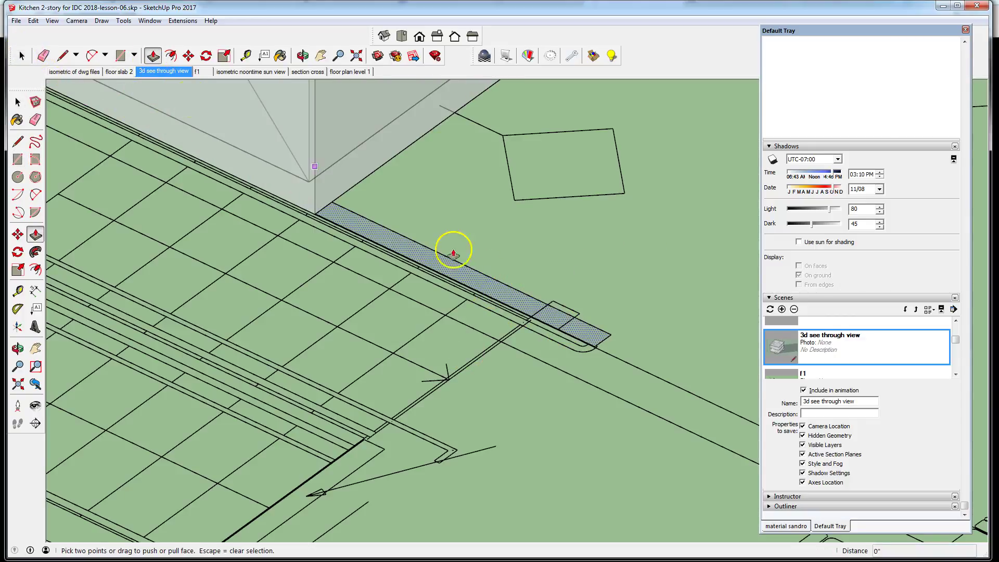
{"action": "left_click_drag", "start_coordinate": [486, 282], "coordinate": [503, 211]}
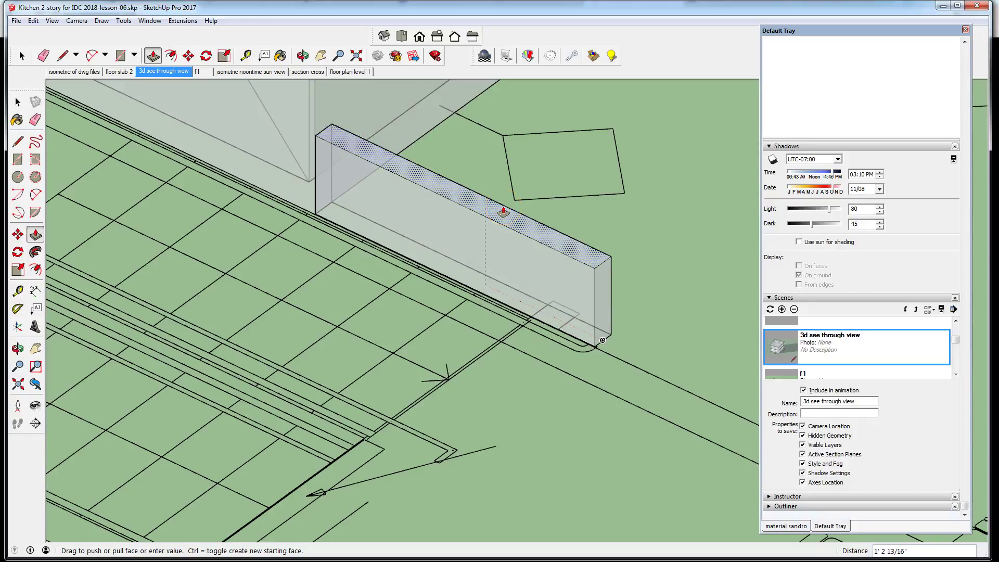
{"action": "key", "text": "Return"}
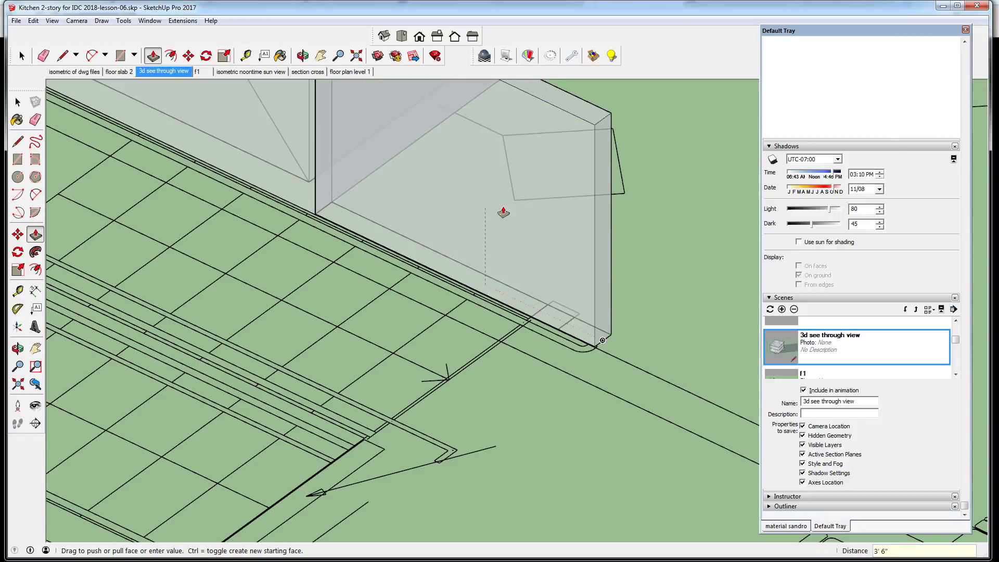
Step: Group the 3' 6" low wall and collapse Scenes so the Layers list shows
{"action": "left_click", "coordinate": [21, 55]}
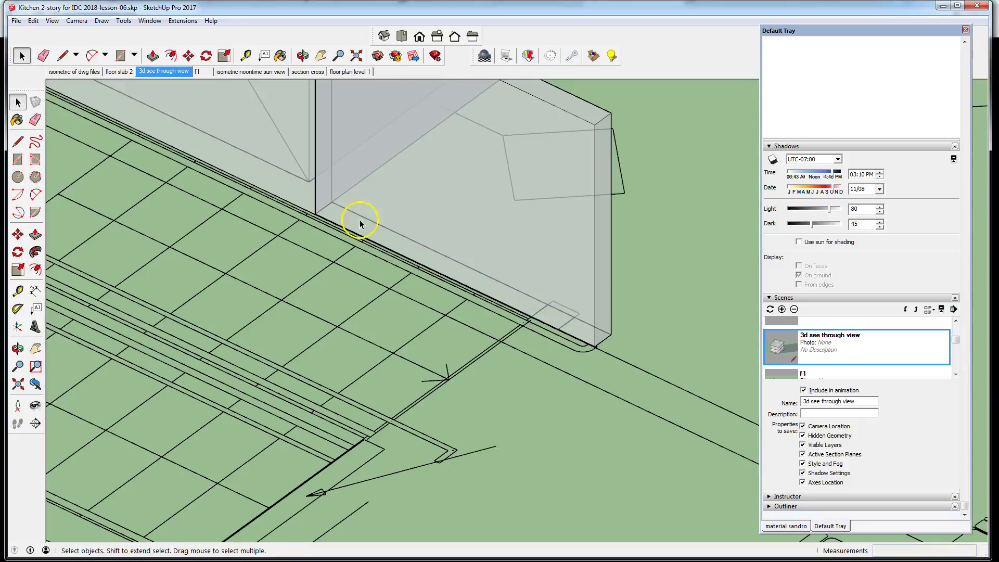
{"action": "scroll", "coordinate": [397, 312], "scroll_direction": "down", "scroll_amount": 5}
{"action": "triple_click", "coordinate": [437, 250]}
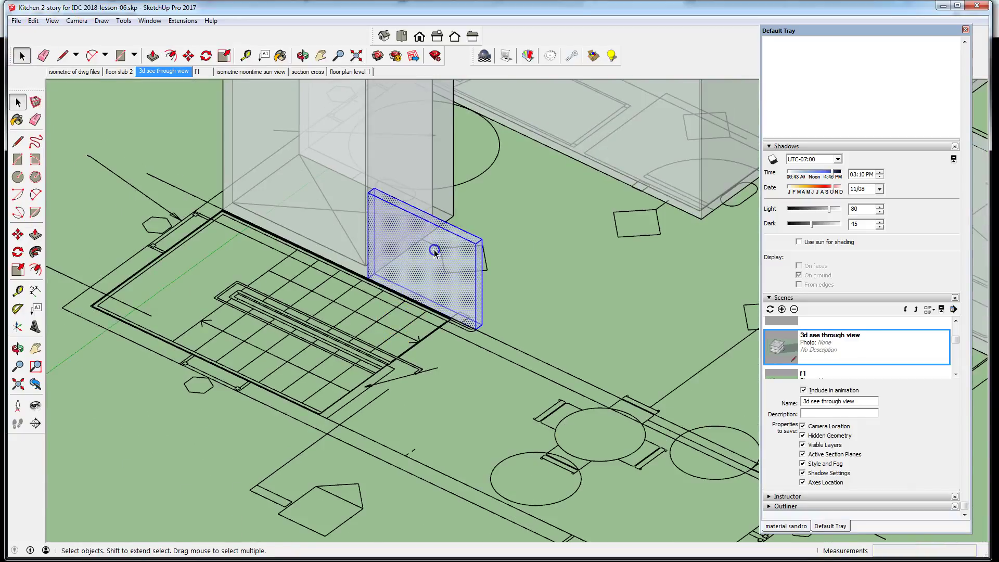
{"action": "left_click", "coordinate": [33, 21]}
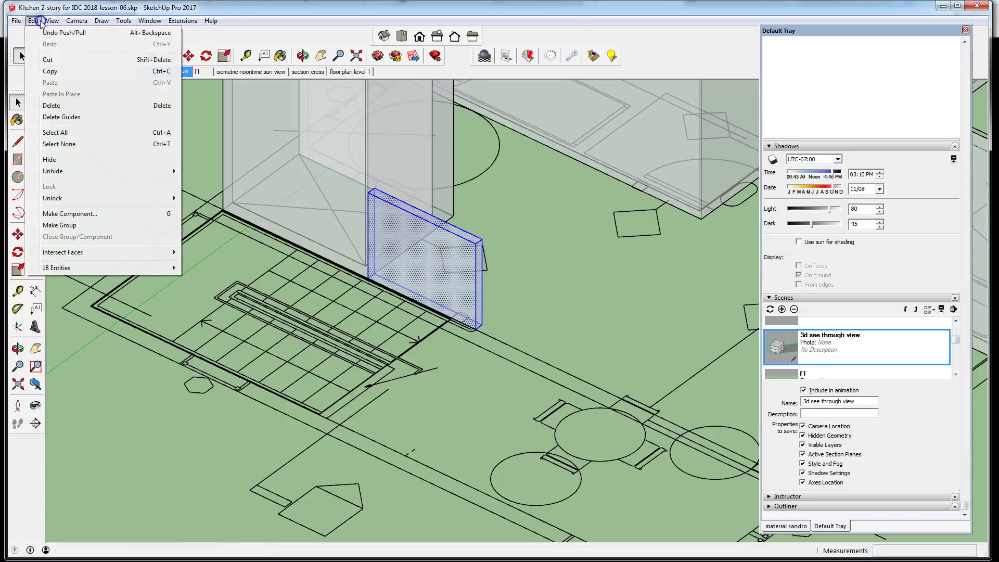
{"action": "left_click", "coordinate": [127, 226]}
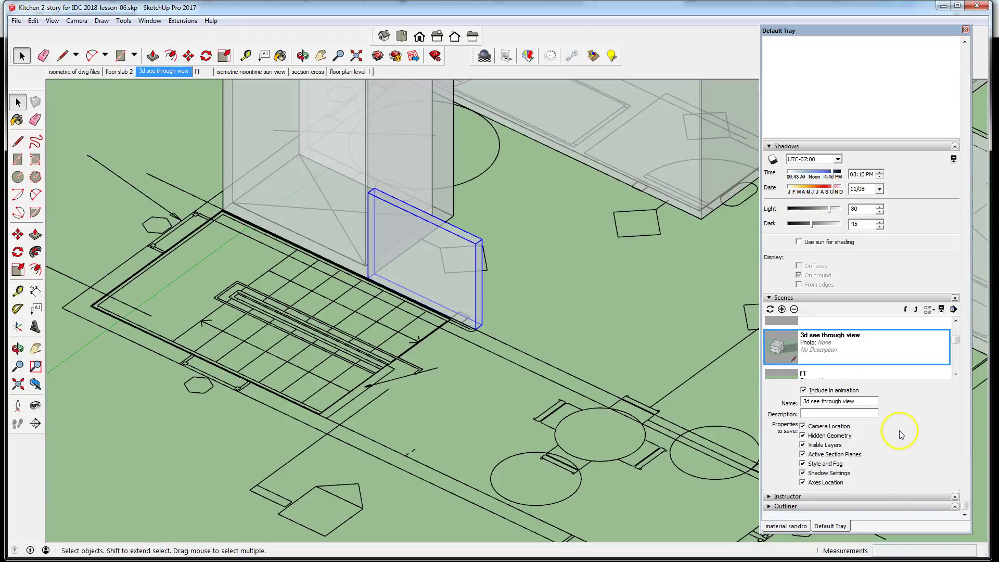
{"action": "left_click", "coordinate": [769, 299]}
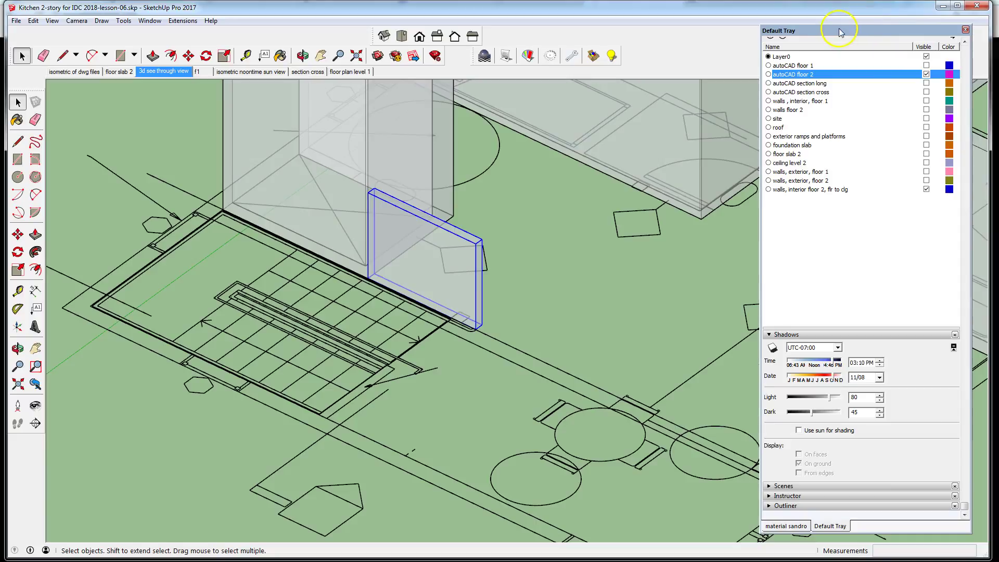
Step: Add a layer named 'walls, interior, floor 2, half height' and reselect the low wall group
{"action": "left_click_drag", "start_coordinate": [839, 25], "coordinate": [840, 17]}
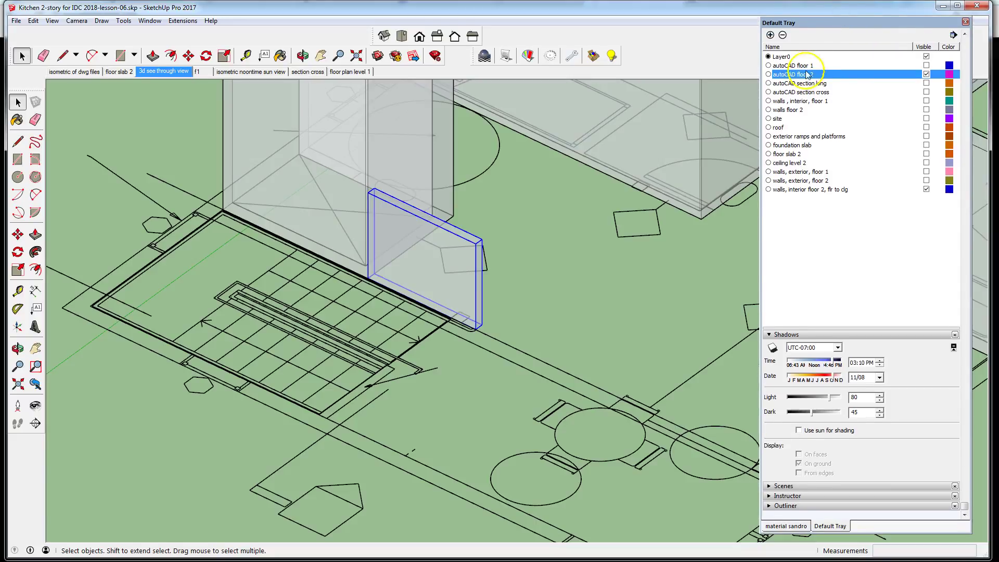
{"action": "scroll", "coordinate": [834, 125], "scroll_direction": "up", "scroll_amount": 3}
{"action": "left_click", "coordinate": [770, 151]}
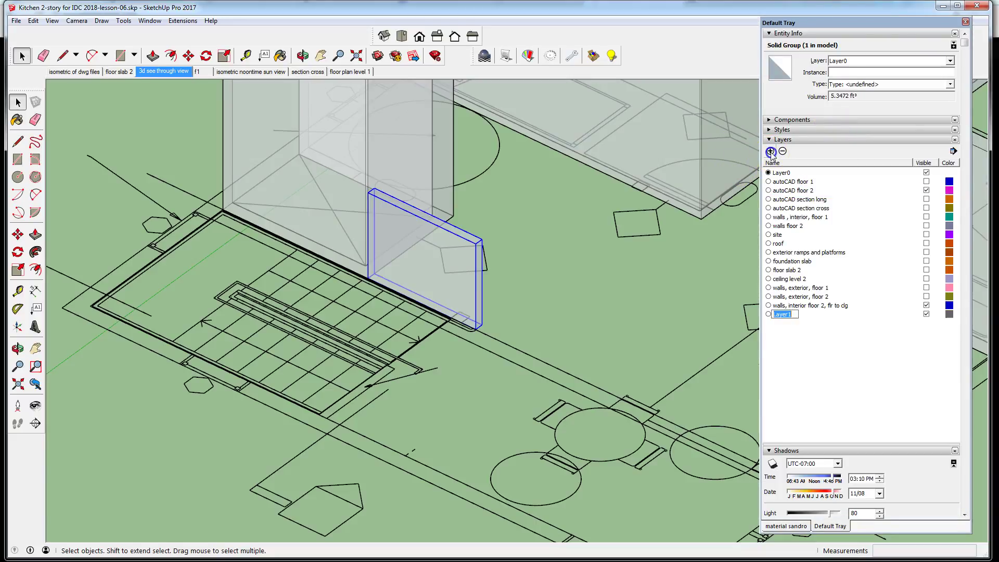
{"action": "type", "text": "walls"}
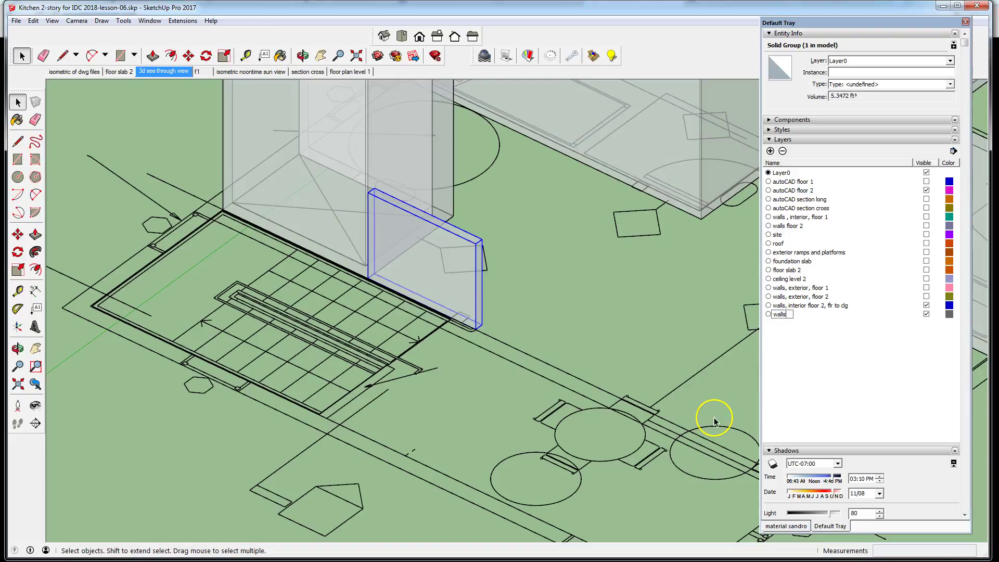
{"action": "type", "text": ", interior, floor 2, half height"}
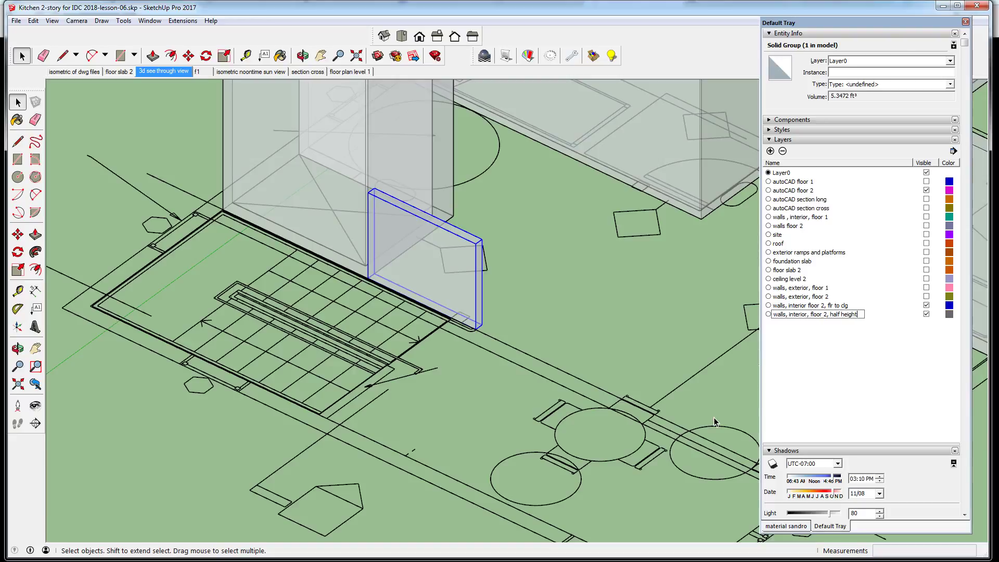
{"action": "key", "text": "Return"}
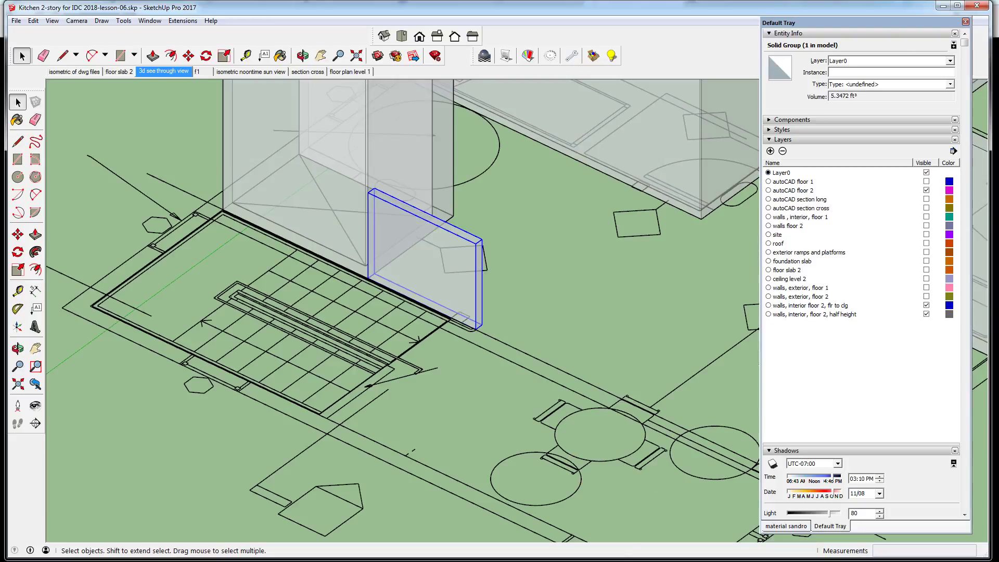
{"action": "left_click", "coordinate": [532, 336]}
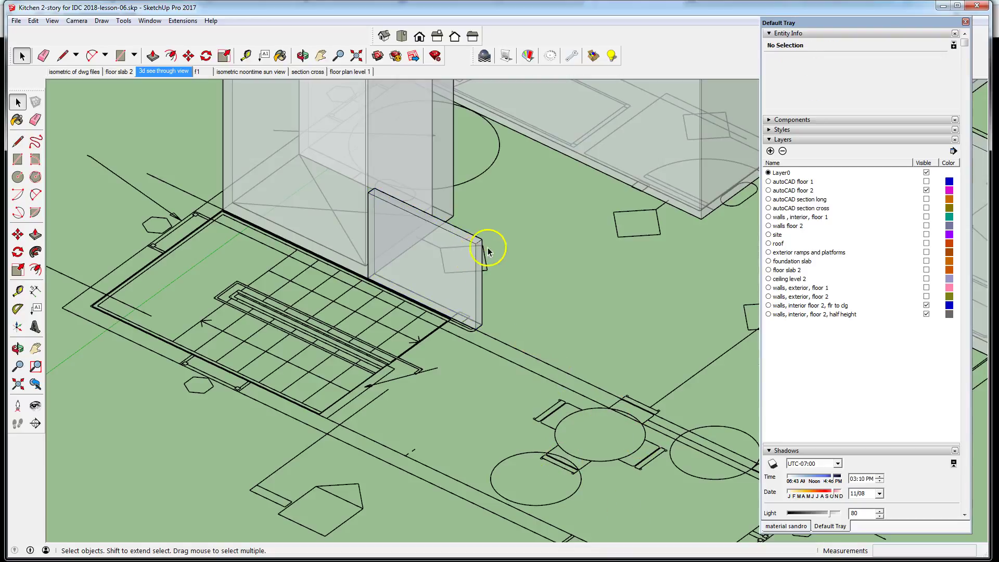
{"action": "left_click", "coordinate": [466, 244]}
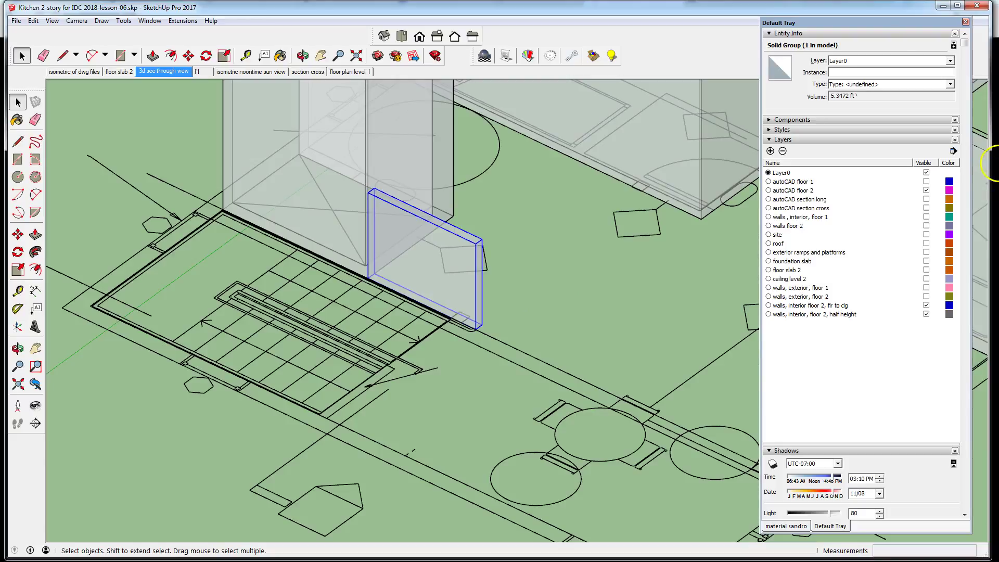
Step: Assign the low wall group to 'walls, interior, floor 2, half height' and orbit out to check
{"action": "left_click", "coordinate": [950, 61]}
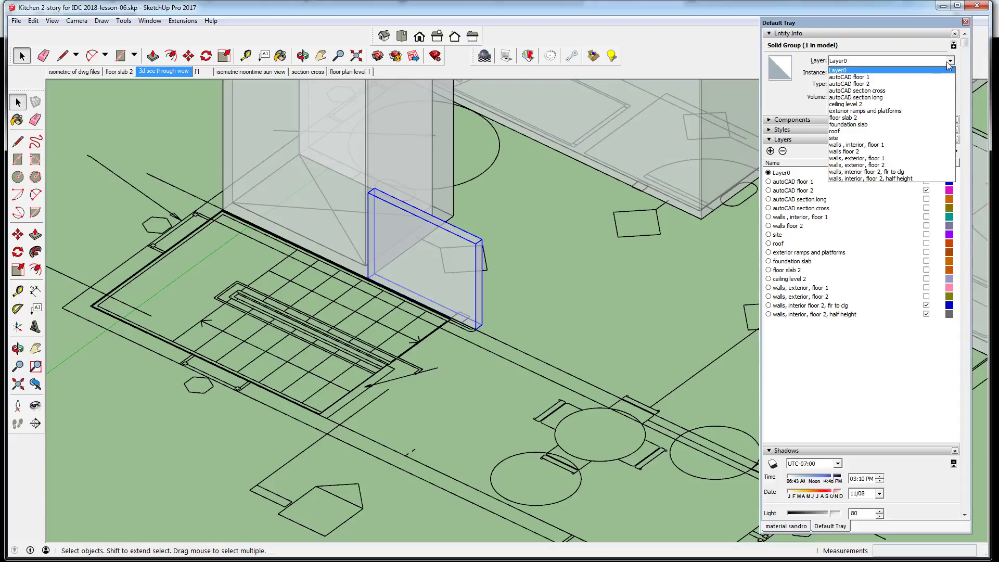
{"action": "left_click", "coordinate": [889, 178]}
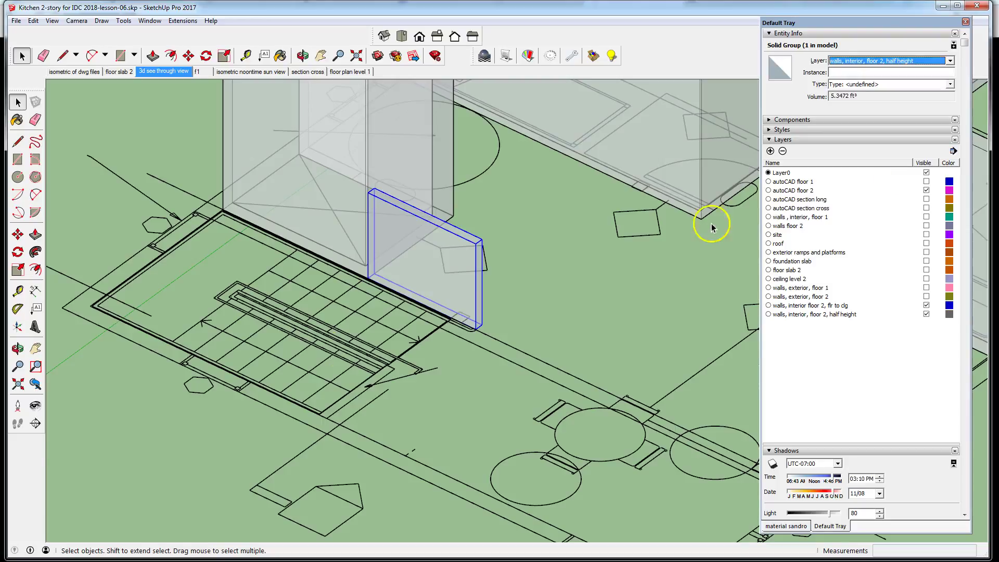
{"action": "scroll", "coordinate": [302, 315], "scroll_direction": "down", "scroll_amount": 6}
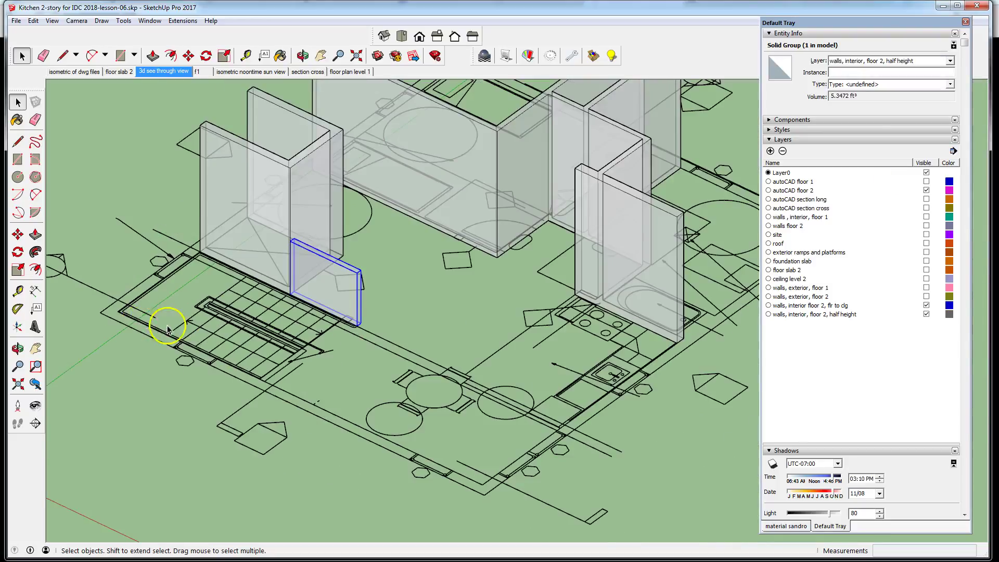
{"action": "middle_click_drag", "start_coordinate": [654, 253], "coordinate": [562, 337]}
{"action": "scroll", "coordinate": [552, 338], "scroll_direction": "up", "scroll_amount": 4}
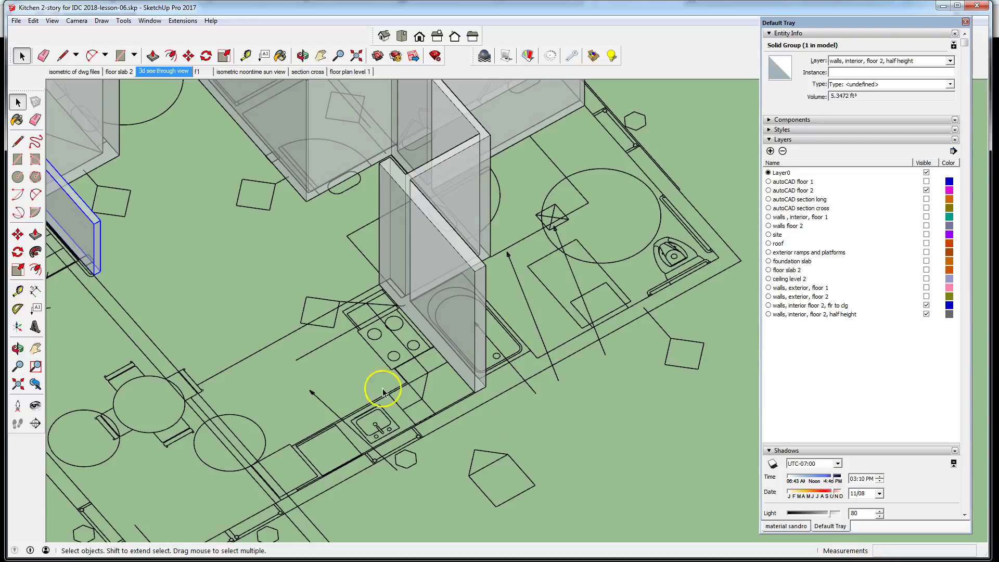
{"action": "scroll", "coordinate": [530, 383], "scroll_direction": "up", "scroll_amount": 6}
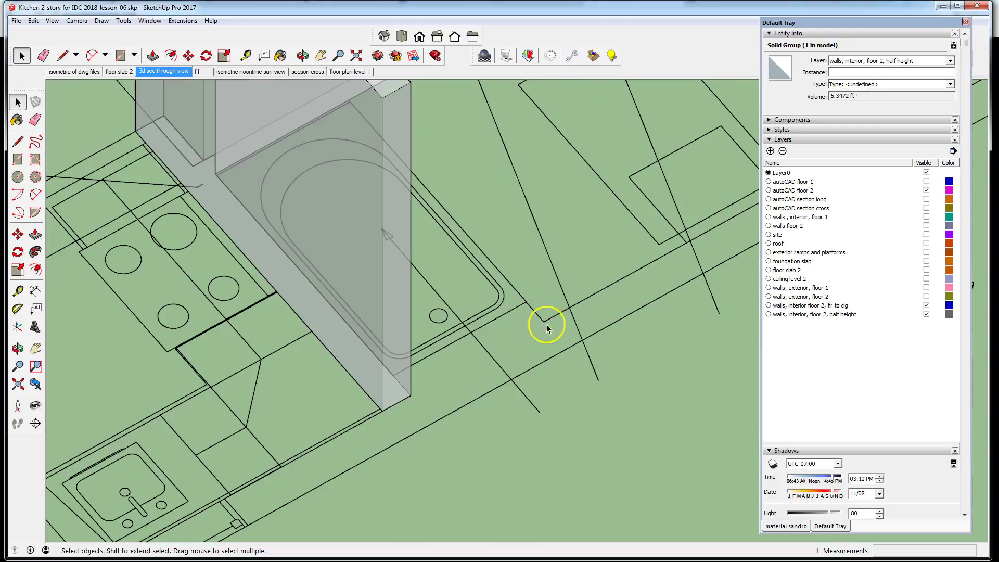
{"action": "scroll", "coordinate": [584, 302], "scroll_direction": "down", "scroll_amount": 2}
{"action": "scroll", "coordinate": [583, 301], "scroll_direction": "down", "scroll_amount": 2}
{"action": "middle_click_drag", "start_coordinate": [584, 319], "coordinate": [217, 248]}
{"action": "scroll", "coordinate": [212, 327], "scroll_direction": "down", "scroll_amount": 5}
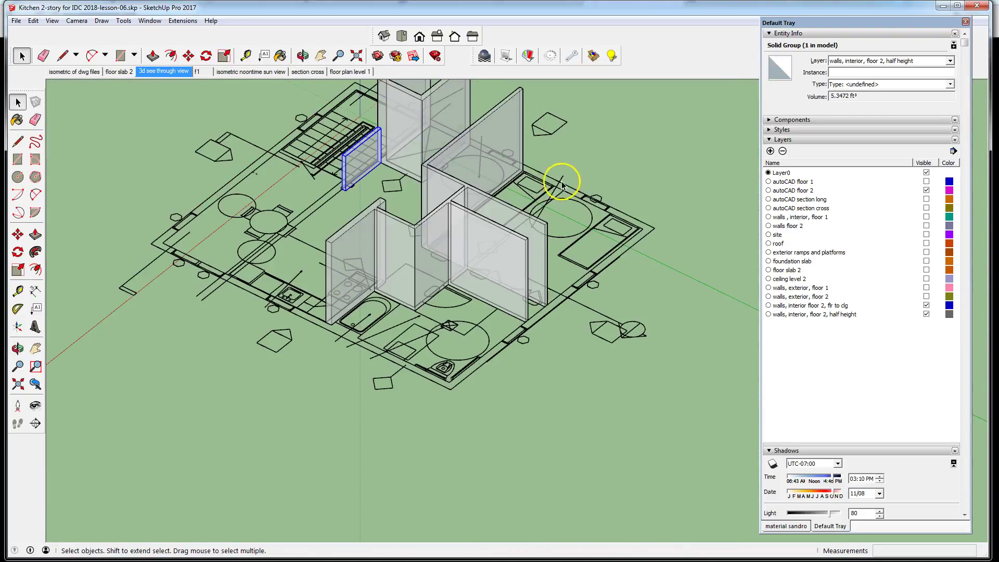
{"action": "left_click", "coordinate": [434, 243]}
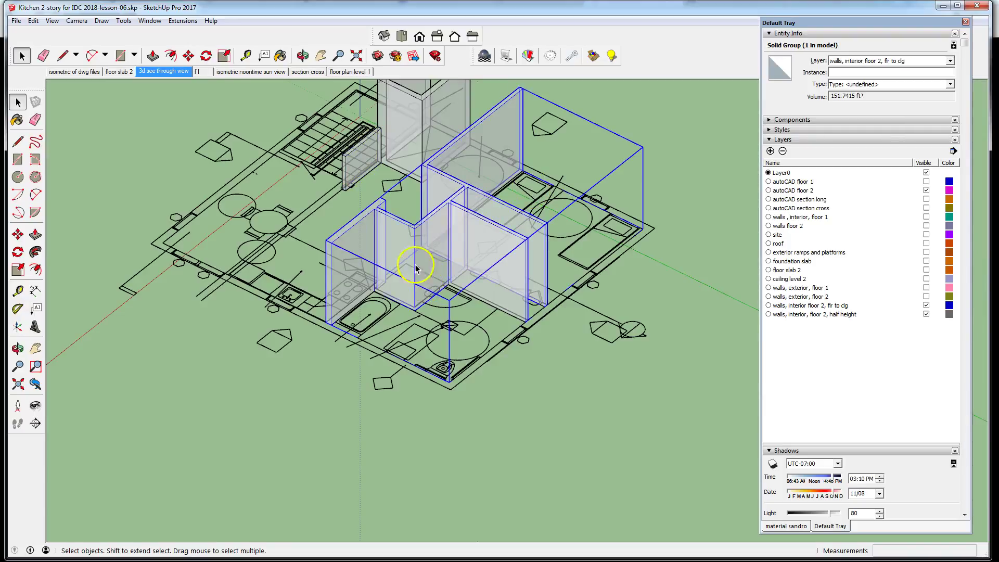
{"action": "scroll", "coordinate": [374, 279], "scroll_direction": "up", "scroll_amount": 2}
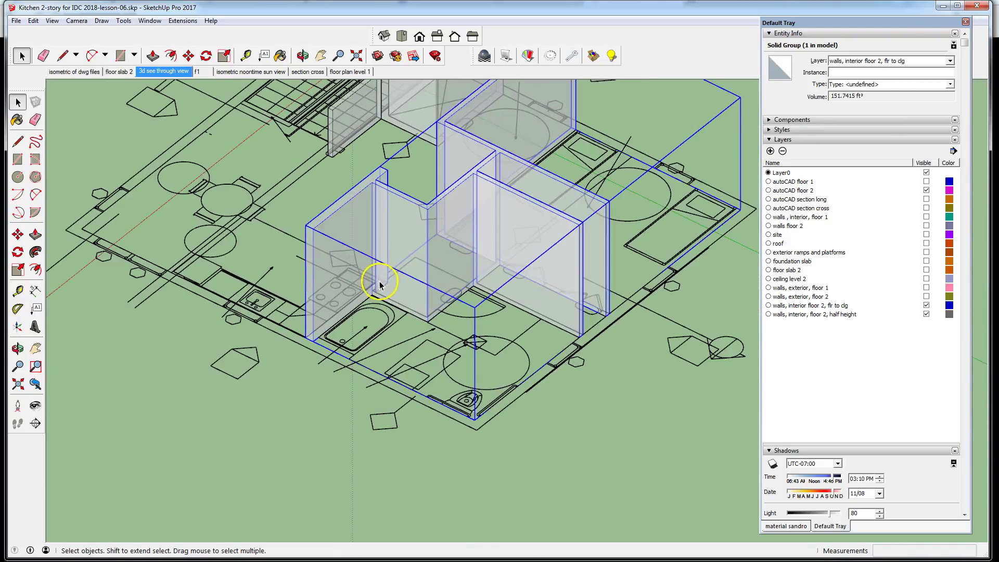
Step: Open the interior walls group for editing and orbit in close to the wall corner
{"action": "double_click", "coordinate": [401, 241]}
{"action": "scroll", "coordinate": [348, 292], "scroll_direction": "up", "scroll_amount": 4}
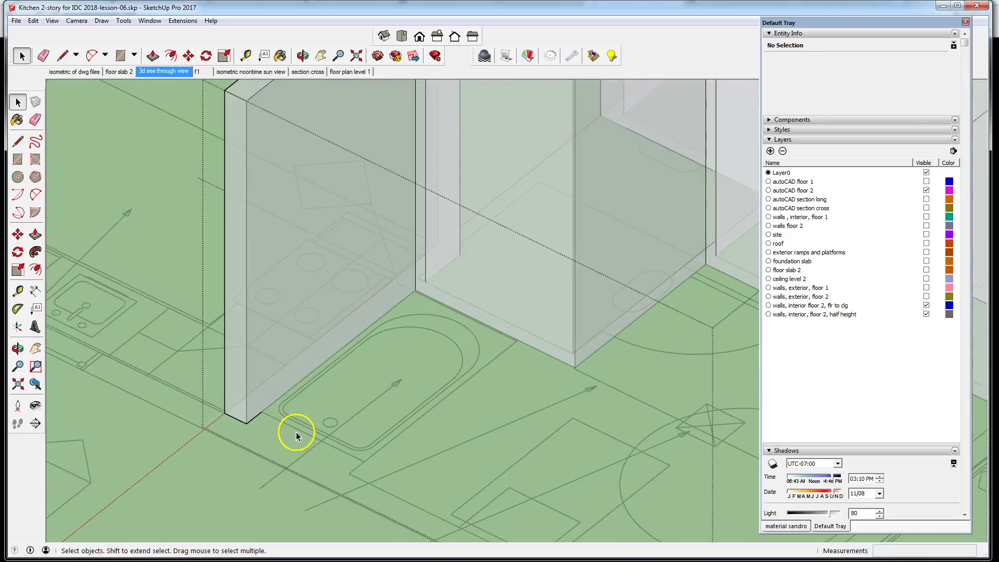
{"action": "left_click", "coordinate": [62, 56]}
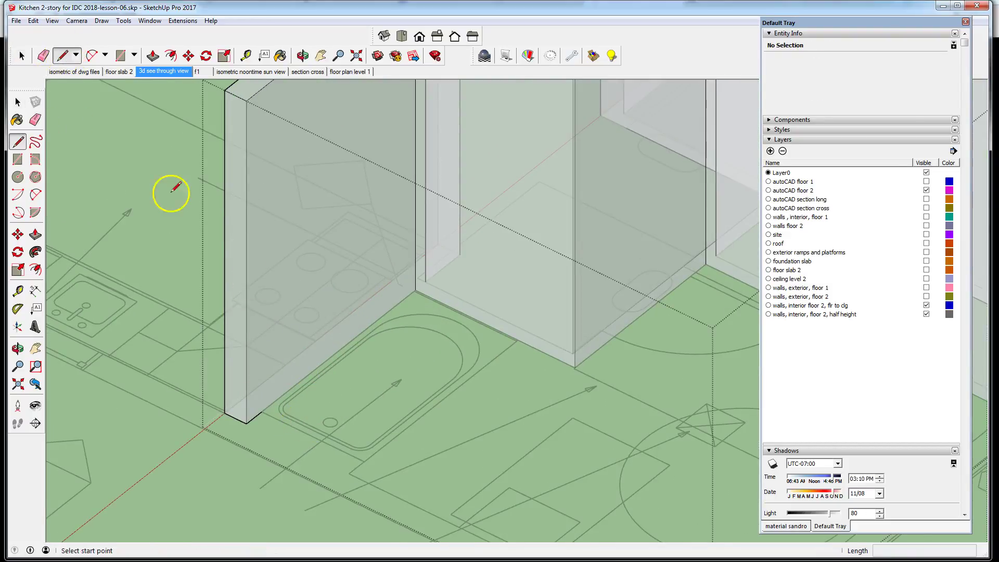
{"action": "left_click", "coordinate": [364, 461]}
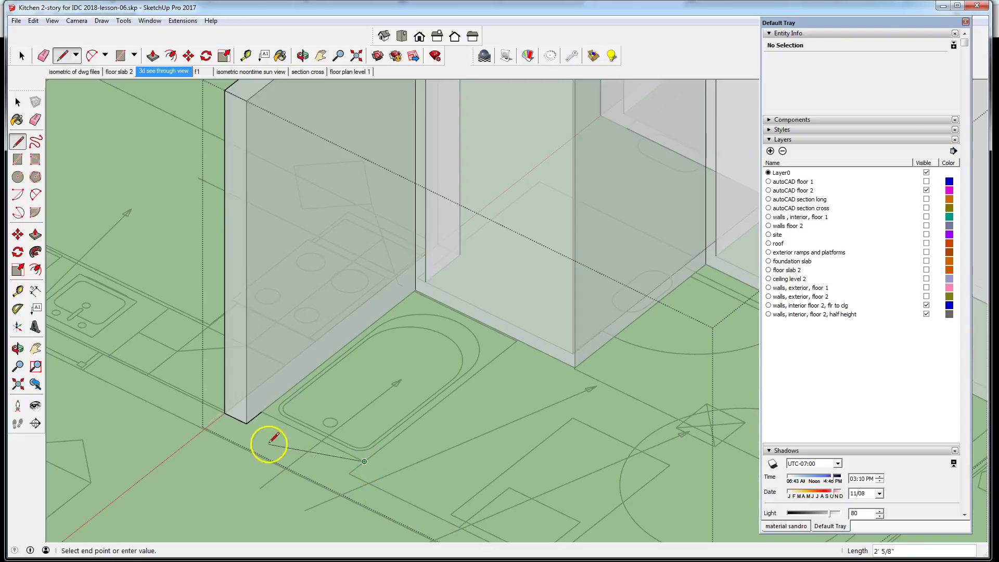
{"action": "left_click", "coordinate": [365, 461]}
{"action": "left_click", "coordinate": [262, 412]}
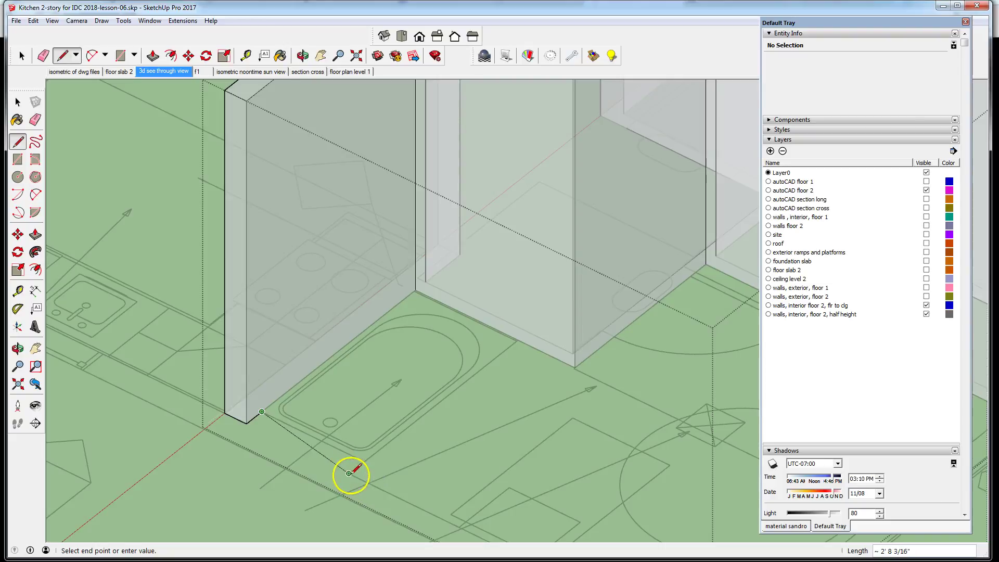
{"action": "key", "text": "o"}
{"action": "left_click_drag", "start_coordinate": [384, 357], "coordinate": [208, 413]}
{"action": "key", "text": "l"}
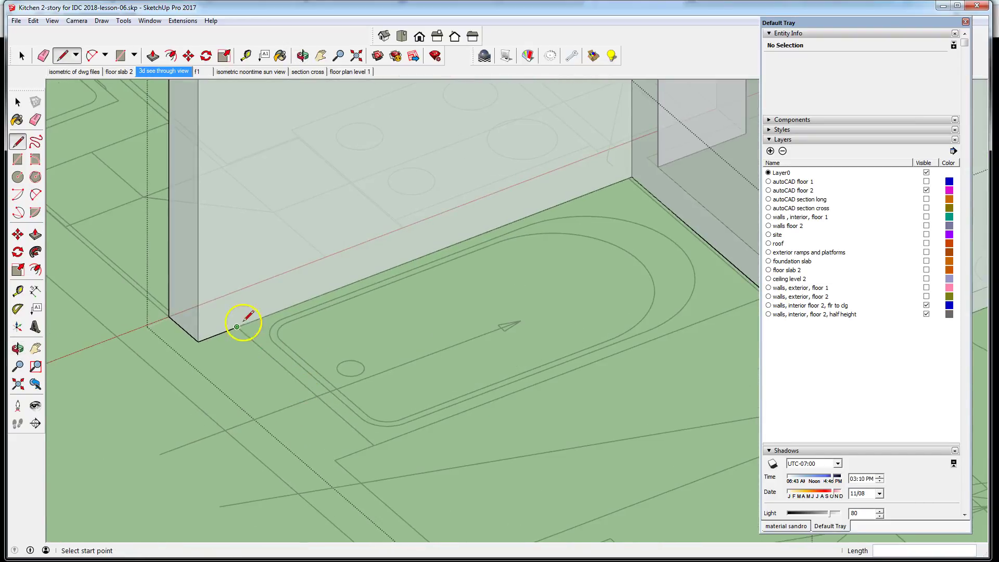
Step: Draw edges from the floor by the bathtub back to the wall corner
{"action": "left_click_drag", "start_coordinate": [237, 327], "coordinate": [335, 459]}
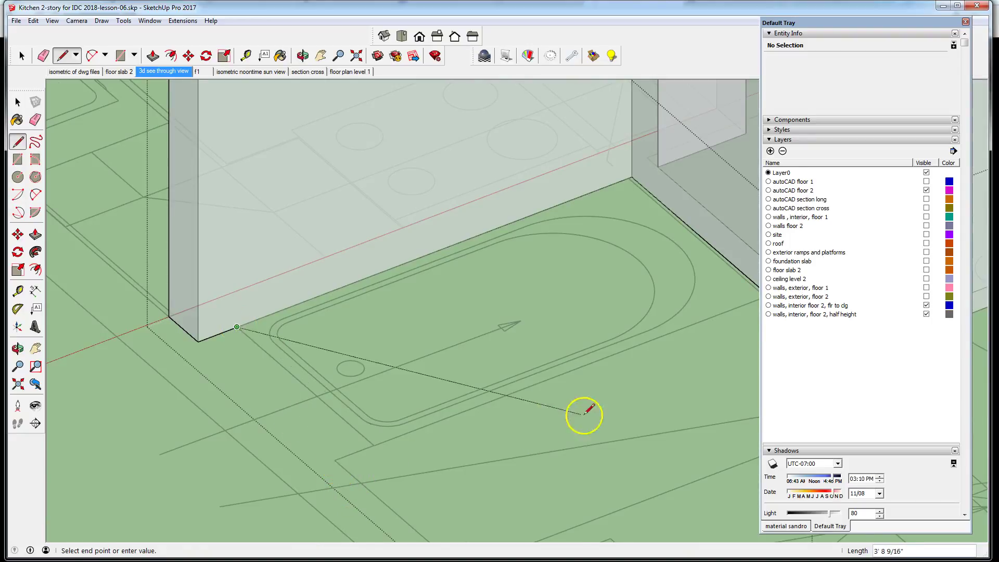
{"action": "key", "text": "Escape"}
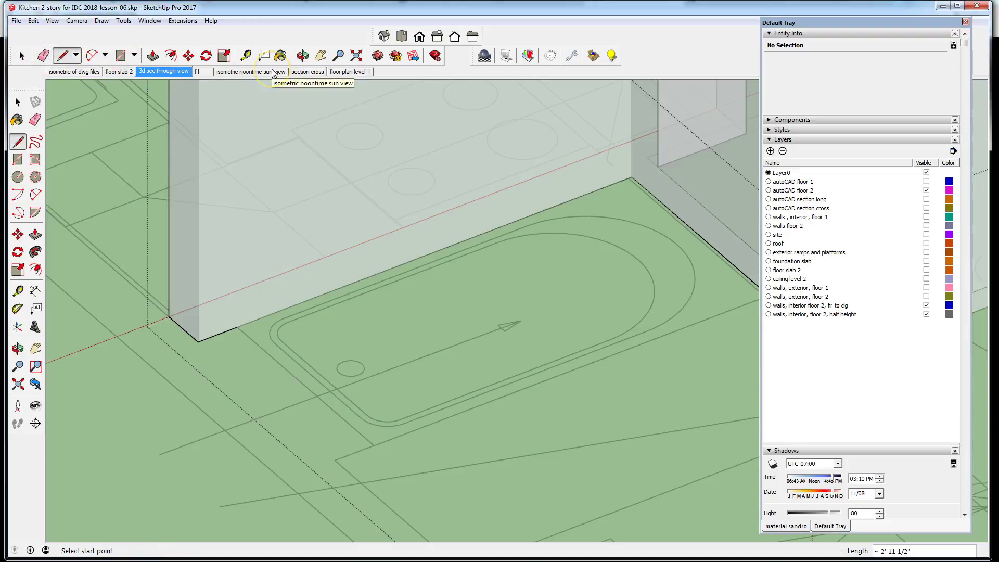
{"action": "left_click", "coordinate": [197, 342]}
{"action": "key", "text": "Escape"}
{"action": "left_click", "coordinate": [374, 445]}
{"action": "left_click", "coordinate": [334, 459]}
{"action": "left_click", "coordinate": [198, 342]}
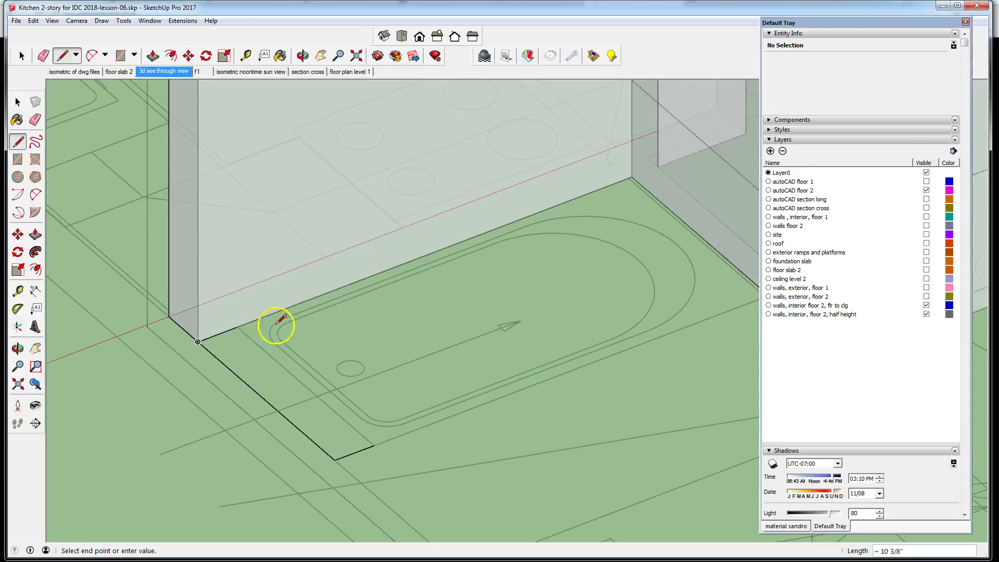
Step: Delete the long diagonal floor edge, leaving the short 6-inch edge selected
{"action": "left_click", "coordinate": [17, 102]}
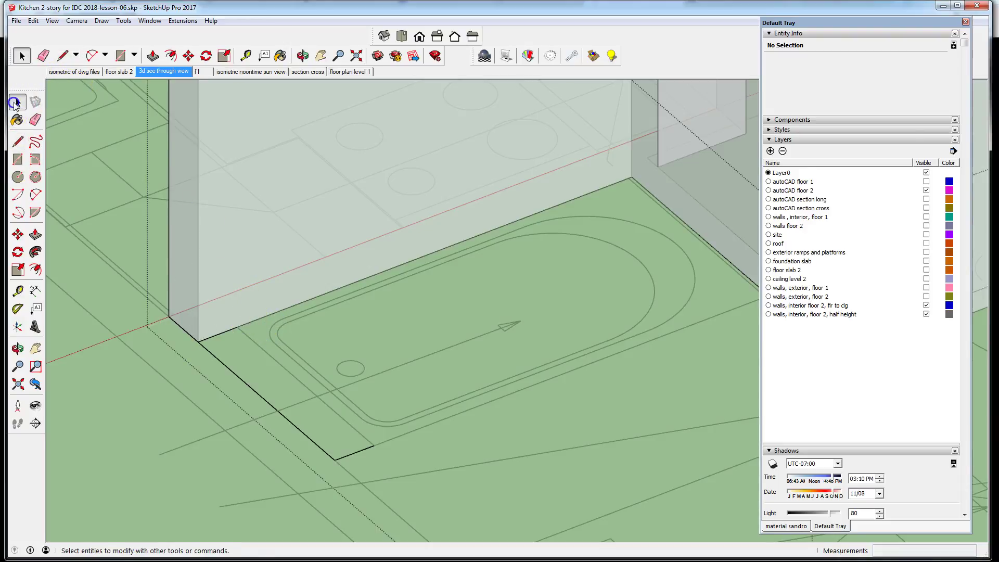
{"action": "left_click", "coordinate": [296, 430]}
{"action": "key", "text": "Delete"}
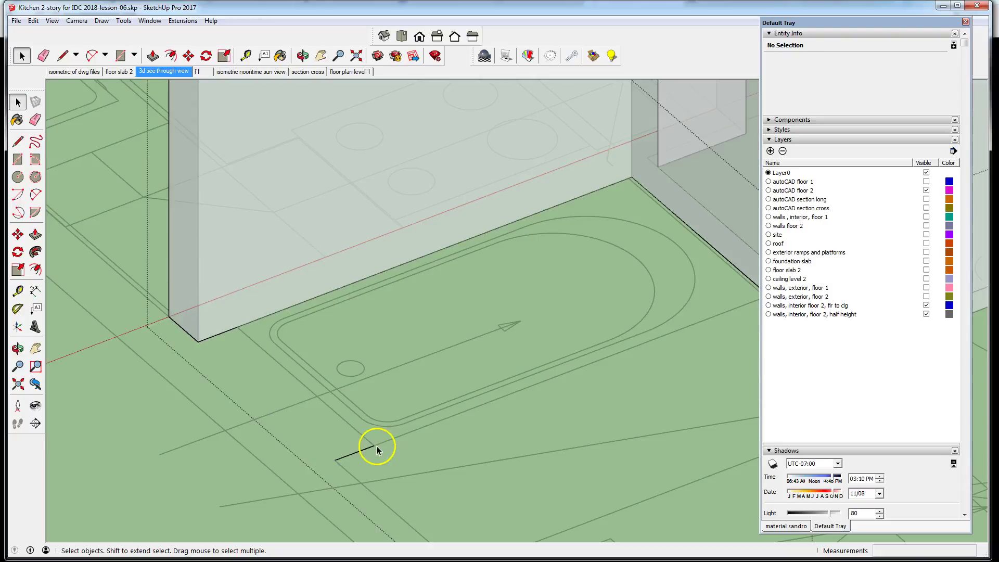
{"action": "left_click", "coordinate": [364, 455]}
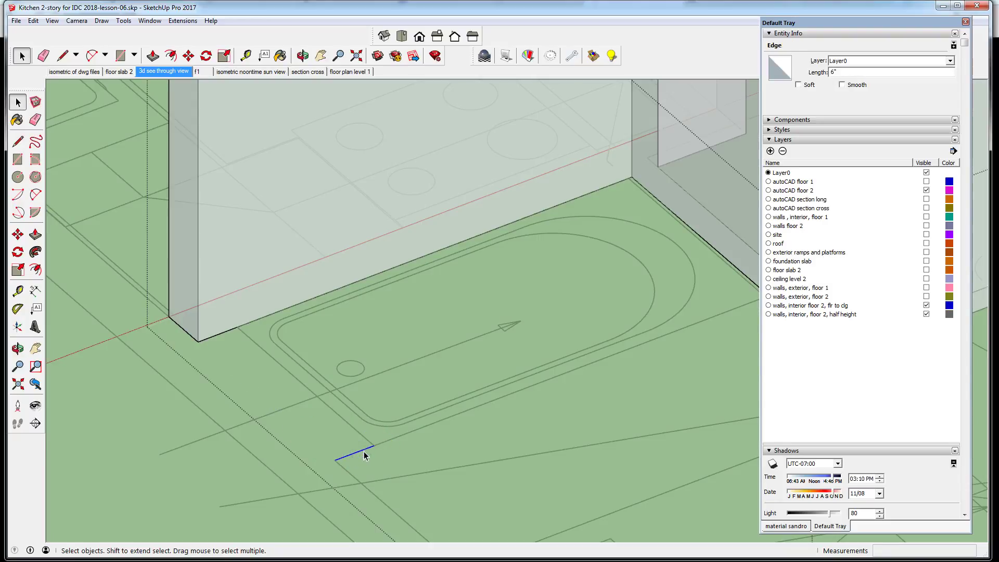
Step: Delete the leftover 6-inch edge, close the interior walls group and orbit out over the plan
{"action": "key", "text": "Delete"}
{"action": "scroll", "coordinate": [451, 492], "scroll_direction": "down", "scroll_amount": 5}
{"action": "right_click", "coordinate": [154, 316]}
{"action": "left_click", "coordinate": [185, 323]}
{"action": "scroll", "coordinate": [305, 274], "scroll_direction": "down", "scroll_amount": 2}
{"action": "middle_click_drag", "start_coordinate": [357, 394], "coordinate": [393, 226]}
{"action": "scroll", "coordinate": [395, 281], "scroll_direction": "up", "scroll_amount": 5}
{"action": "middle_click_drag", "start_coordinate": [406, 267], "coordinate": [754, 371]}
{"action": "scroll", "coordinate": [207, 373], "scroll_direction": "down", "scroll_amount": 10}
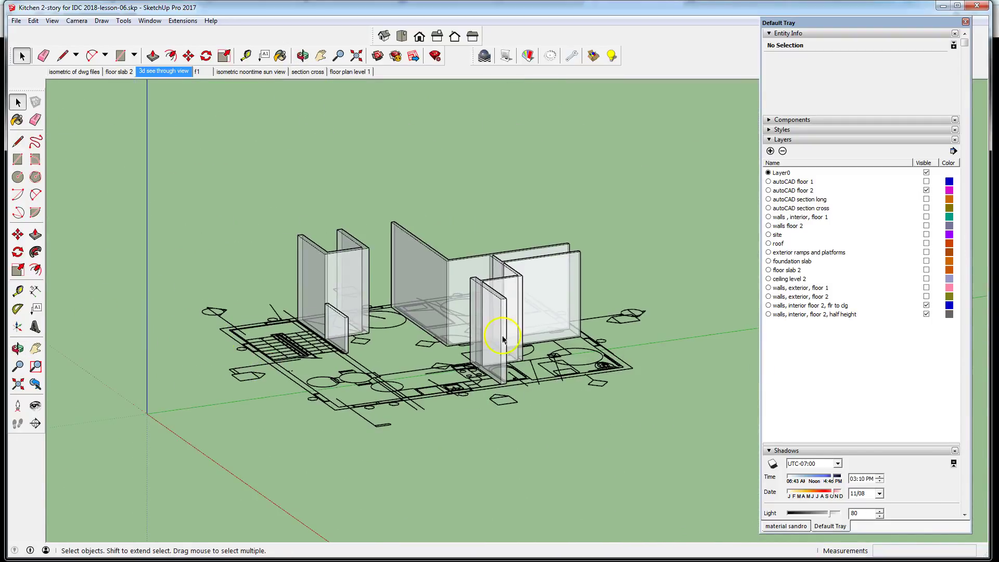
{"action": "key", "text": "o"}
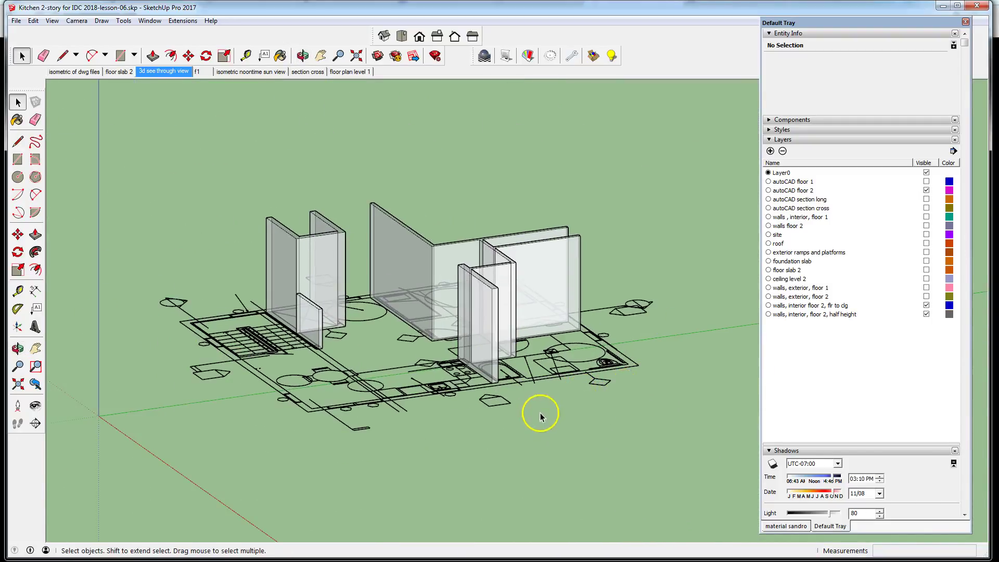
{"action": "left_click_drag", "start_coordinate": [540, 408], "coordinate": [598, 484]}
{"action": "key", "text": "space"}
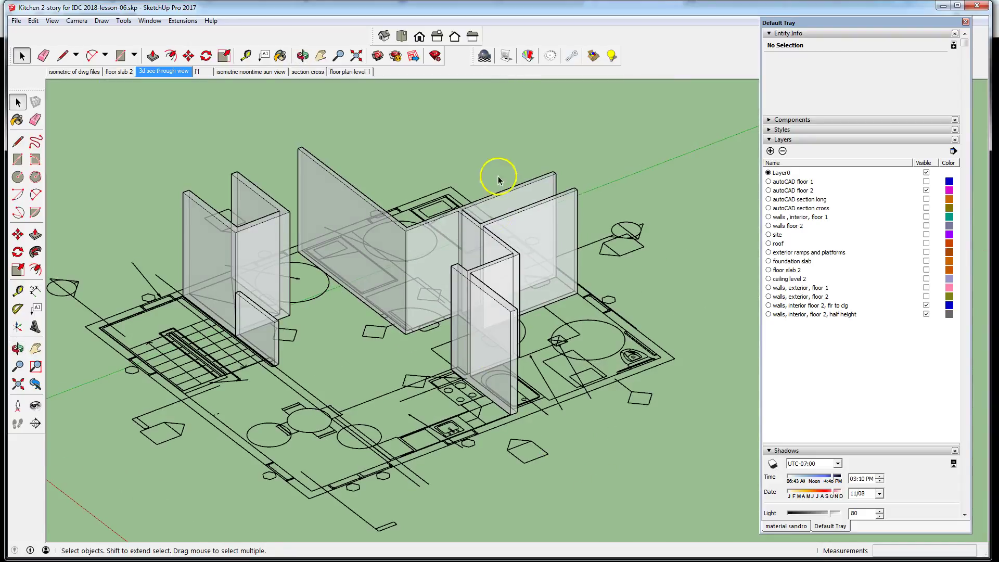
Step: Show the floor 1 and floor 2 interior and exterior wall layers and hide 'autoCAD floor 2'
{"action": "left_click", "coordinate": [925, 313]}
{"action": "left_click", "coordinate": [926, 296]}
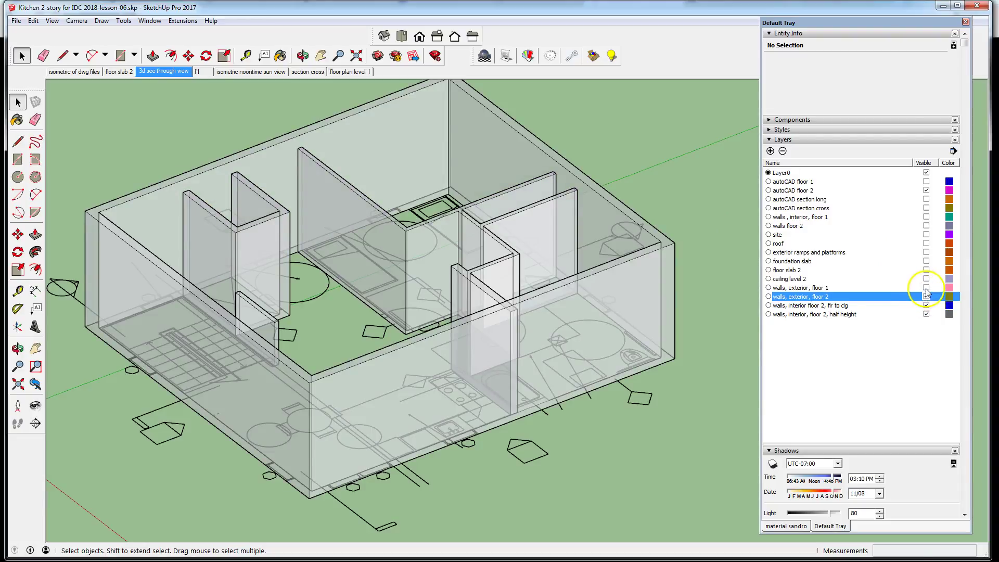
{"action": "left_click", "coordinate": [926, 287]}
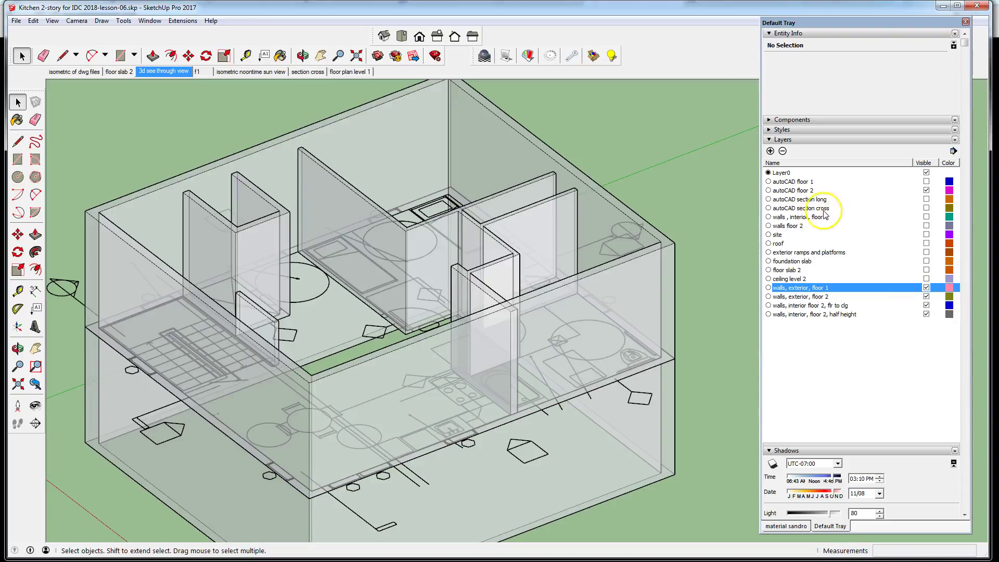
{"action": "left_click", "coordinate": [926, 217]}
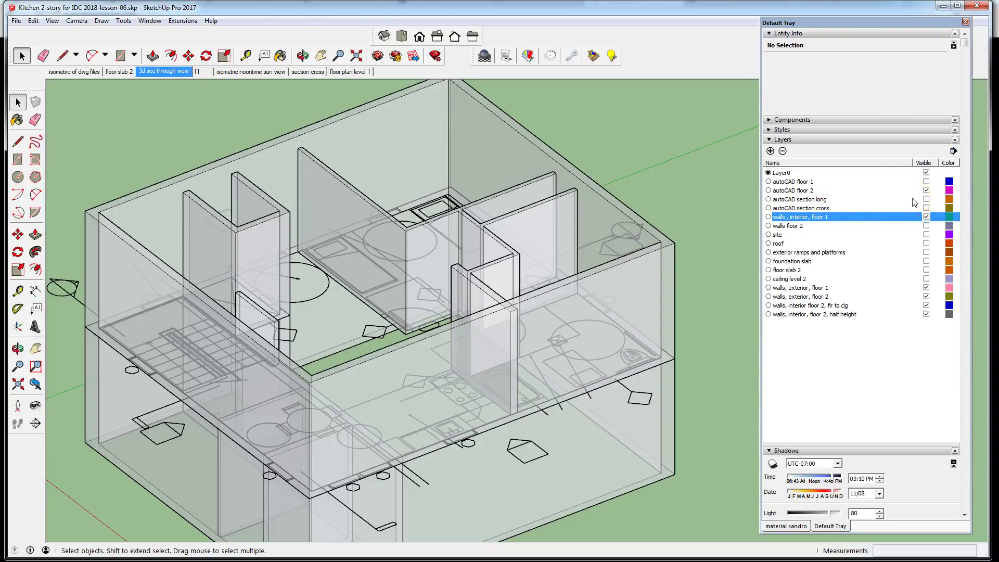
{"action": "left_click", "coordinate": [926, 189]}
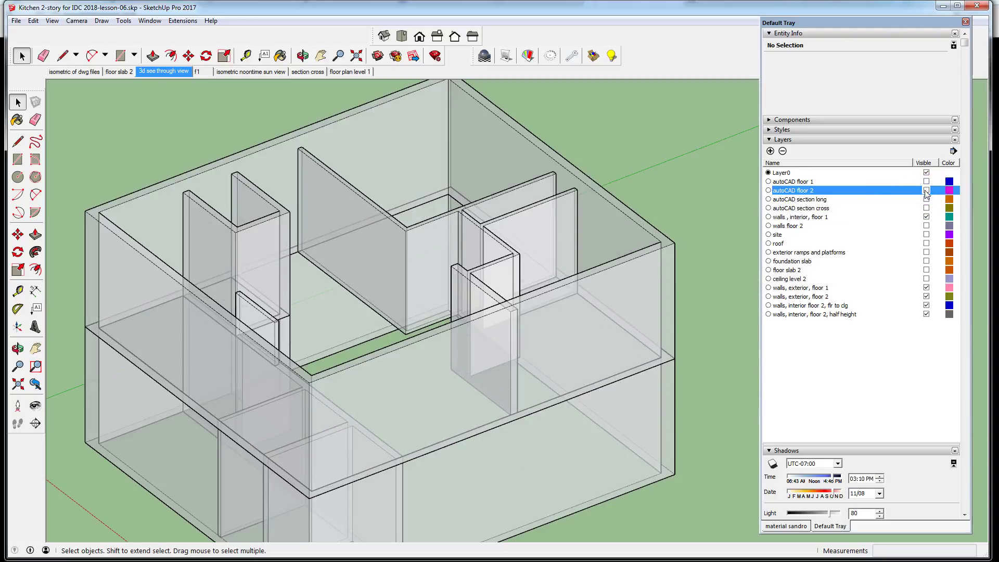
Step: Make the foundation slab, site and ceiling level 2 layers visible
{"action": "scroll", "coordinate": [353, 241], "scroll_direction": "down", "scroll_amount": 5}
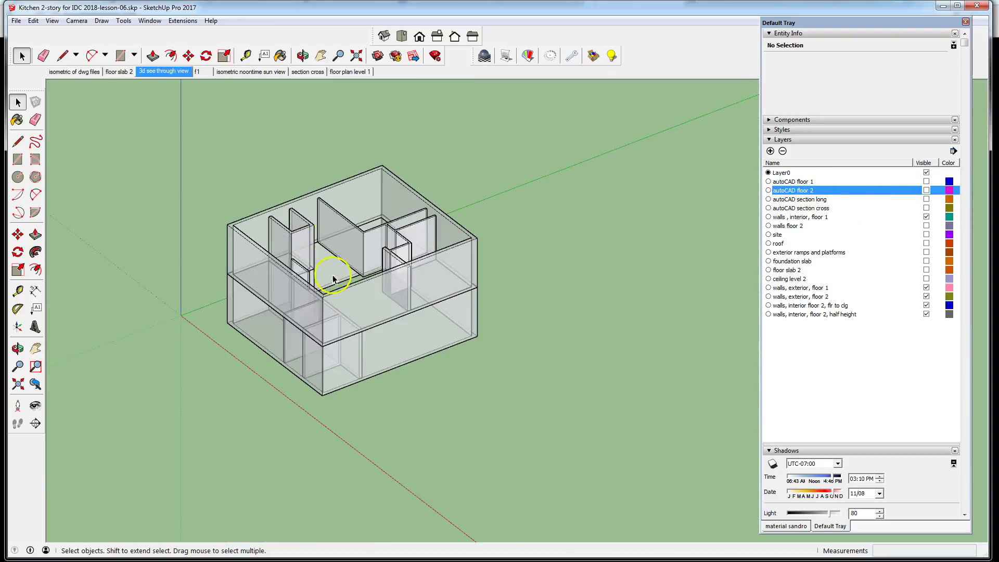
{"action": "key", "text": "o"}
{"action": "key", "text": "space"}
{"action": "scroll", "coordinate": [438, 384], "scroll_direction": "up", "scroll_amount": 3}
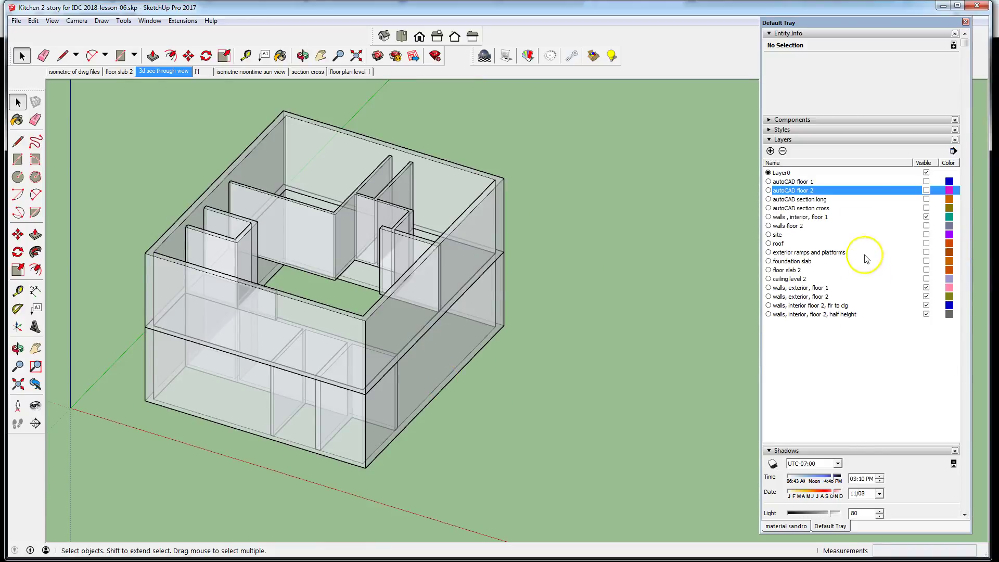
{"action": "left_click", "coordinate": [926, 262]}
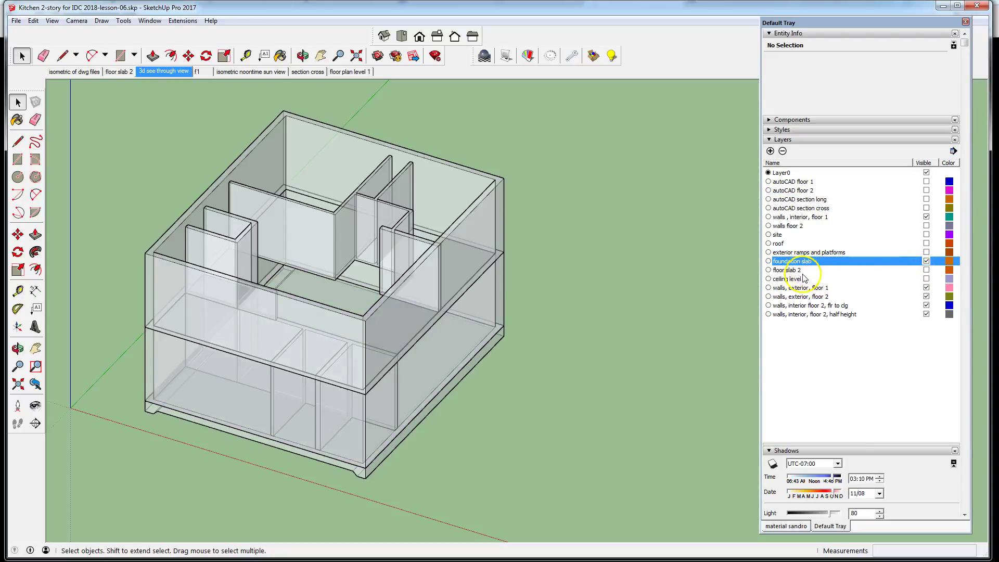
{"action": "left_click", "coordinate": [926, 235]}
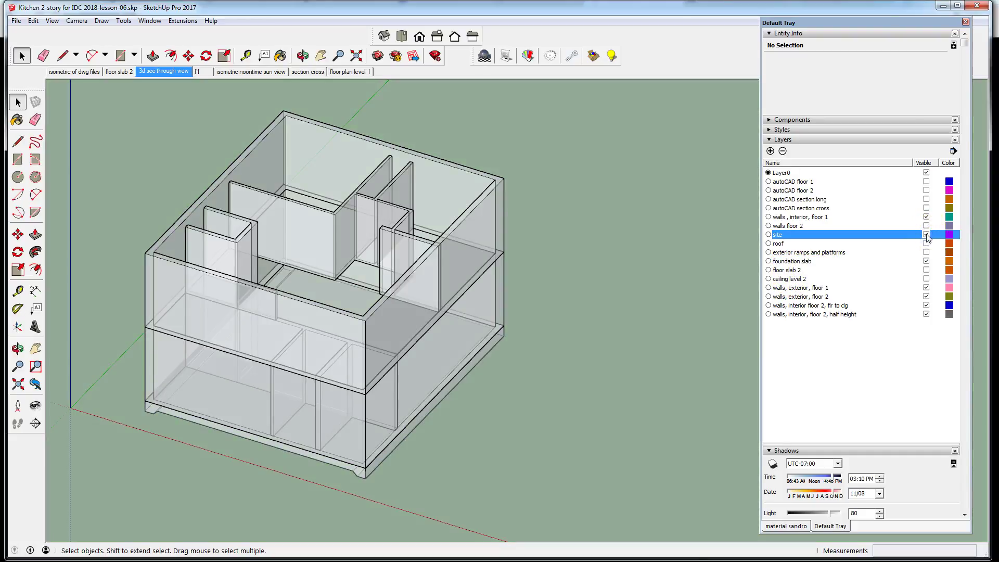
{"action": "left_click", "coordinate": [926, 279]}
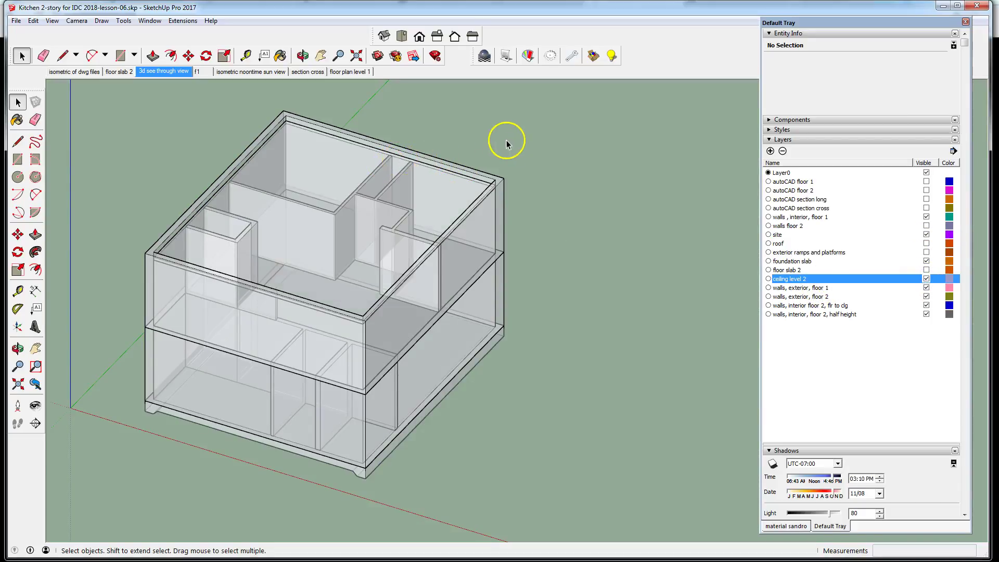
Step: Turn on the roof layer and zoom out to view the roofed two-story house
{"action": "scroll", "coordinate": [407, 157], "scroll_direction": "up", "scroll_amount": 6}
{"action": "left_click", "coordinate": [392, 180]}
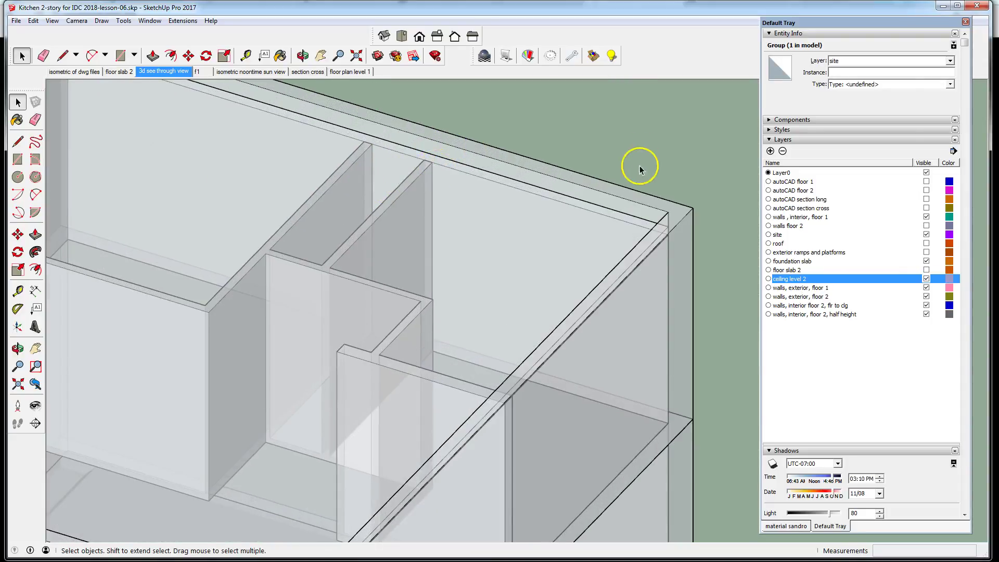
{"action": "scroll", "coordinate": [635, 183], "scroll_direction": "down", "scroll_amount": 2}
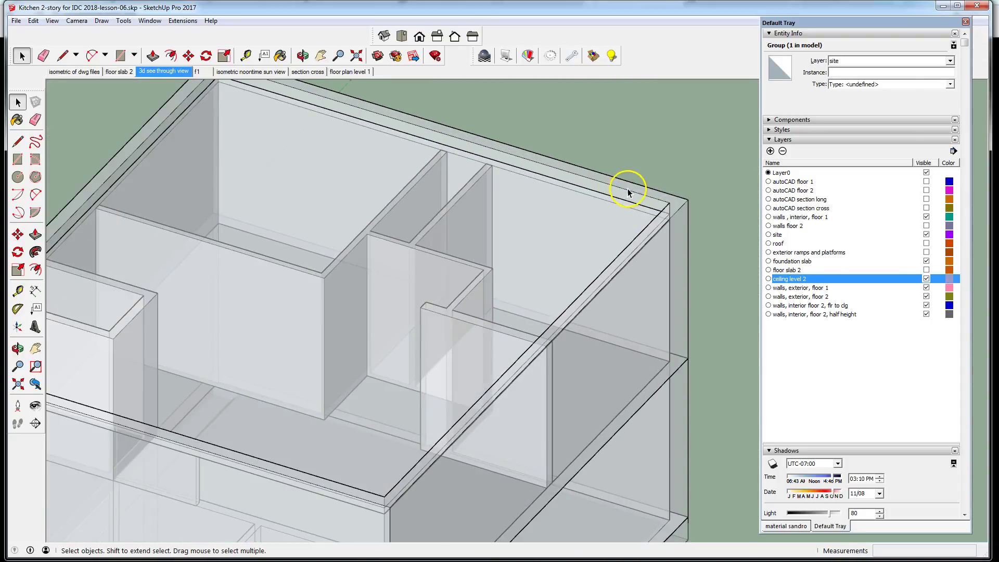
{"action": "scroll", "coordinate": [541, 194], "scroll_direction": "down", "scroll_amount": 1}
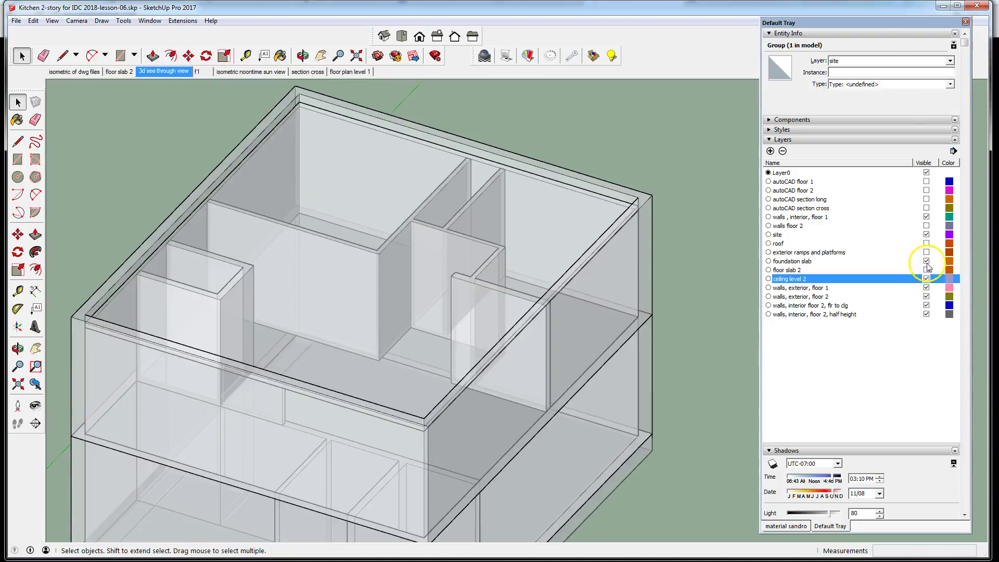
{"action": "left_click", "coordinate": [926, 242]}
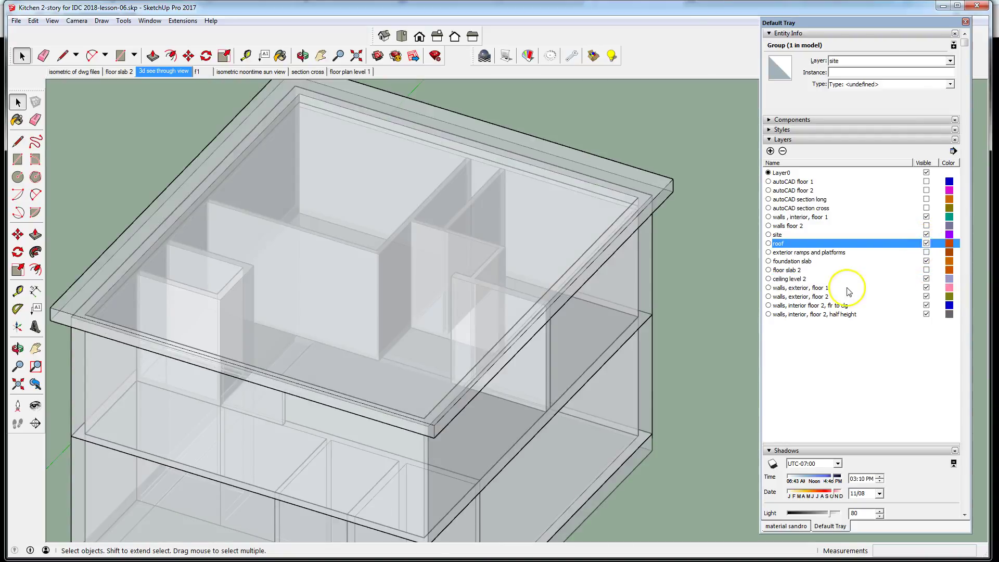
{"action": "scroll", "coordinate": [597, 224], "scroll_direction": "down", "scroll_amount": 3}
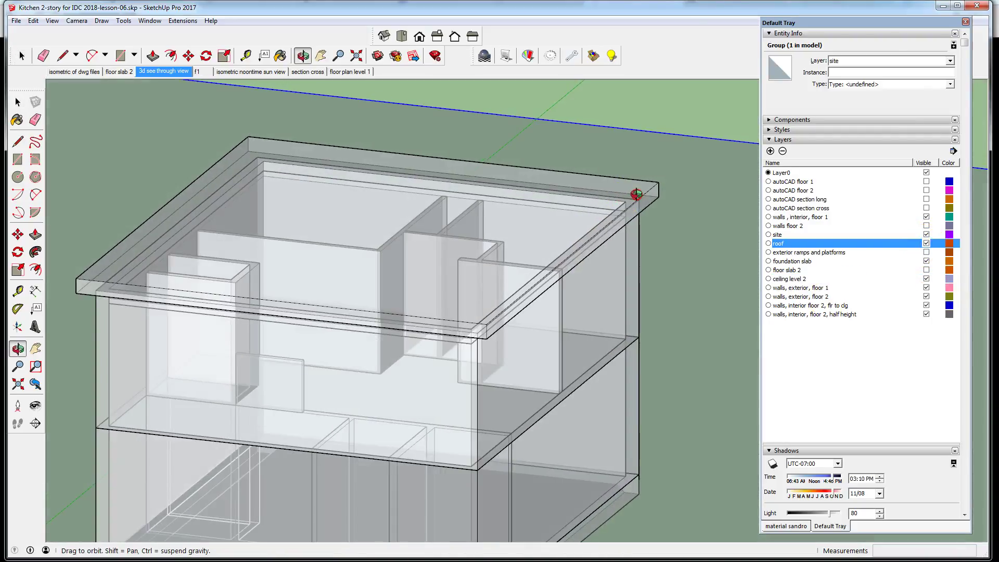
{"action": "scroll", "coordinate": [433, 177], "scroll_direction": "down", "scroll_amount": 2}
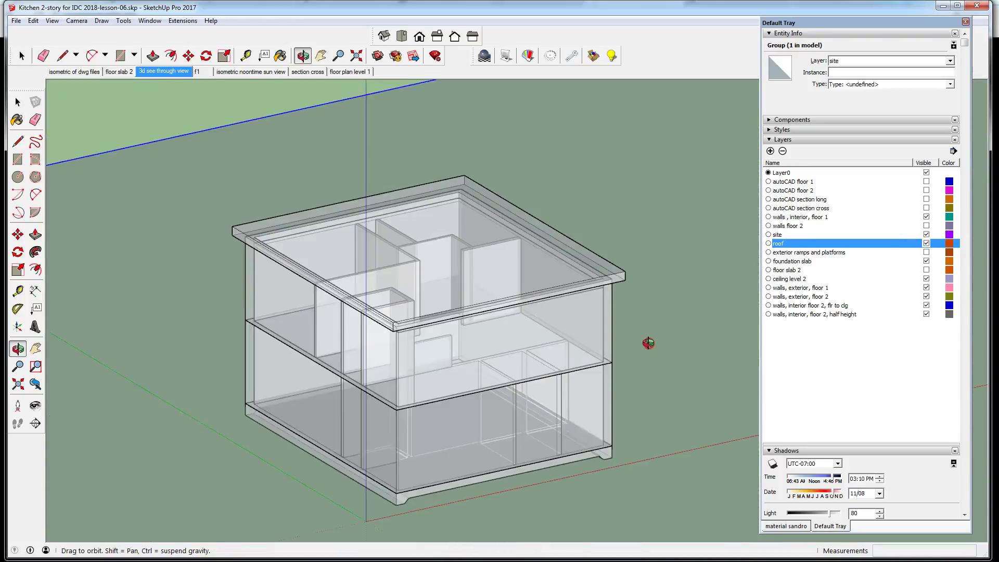
{"action": "left_click_drag", "start_coordinate": [648, 342], "coordinate": [656, 351]}
{"action": "key", "text": "space"}
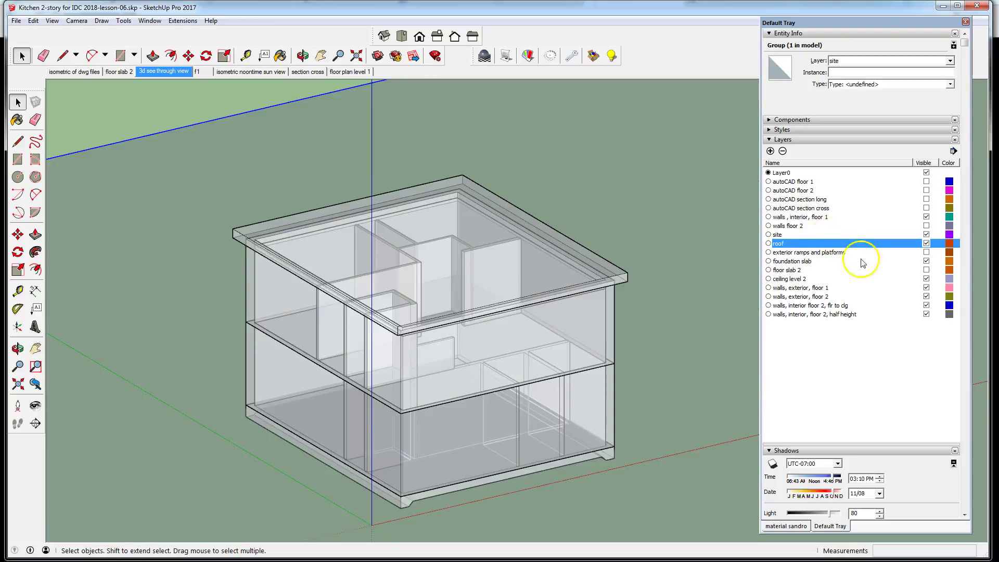
Step: Show the 'exterior ramps and platforms' layer and orbit around to inspect the ramps
{"action": "left_click", "coordinate": [926, 252]}
{"action": "middle_click_drag", "start_coordinate": [598, 301], "coordinate": [378, 363]}
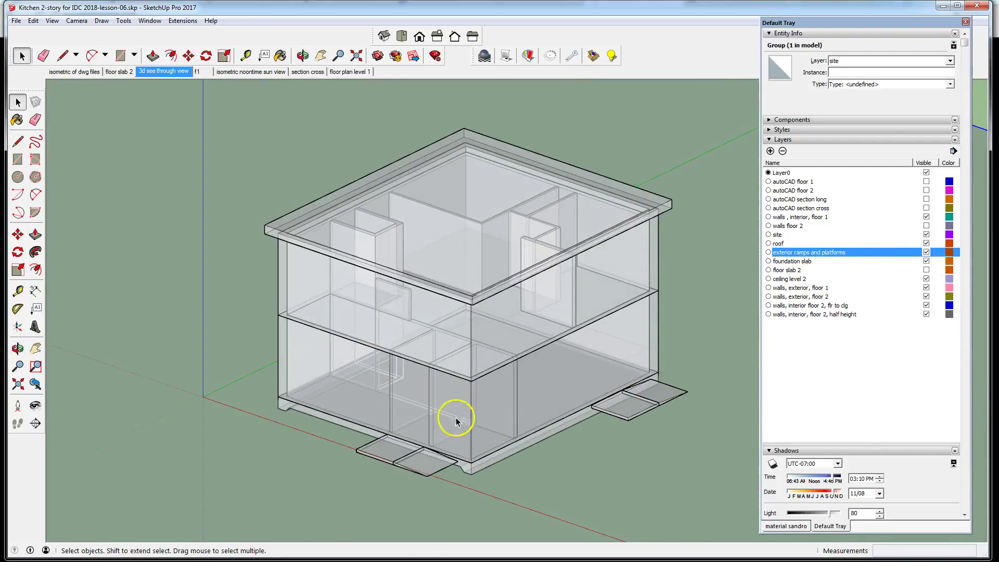
{"action": "key", "text": "o"}
{"action": "left_click_drag", "start_coordinate": [646, 354], "coordinate": [196, 357]}
{"action": "key", "text": "space"}
{"action": "scroll", "coordinate": [289, 346], "scroll_direction": "down", "scroll_amount": 3}
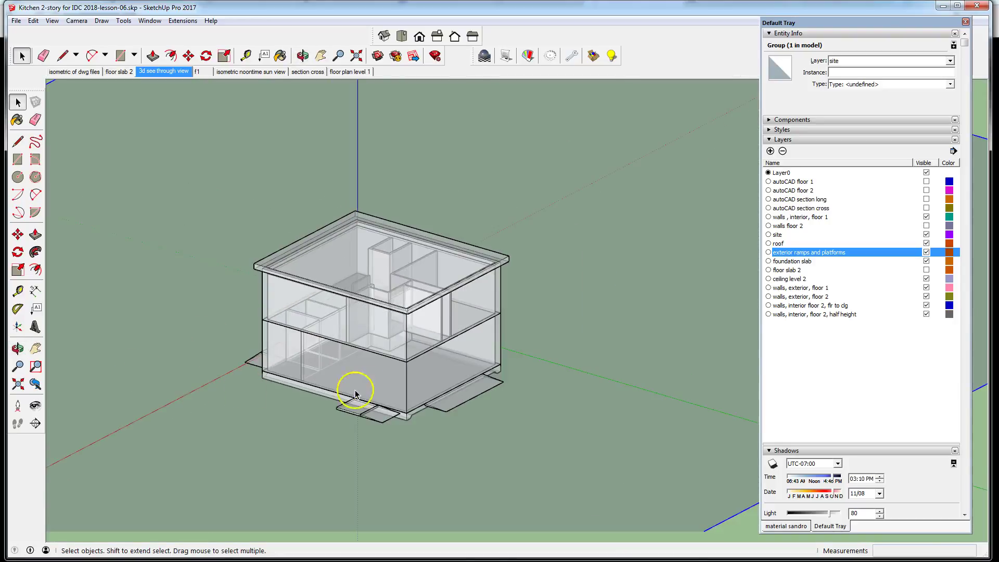
{"action": "scroll", "coordinate": [363, 383], "scroll_direction": "up", "scroll_amount": 1}
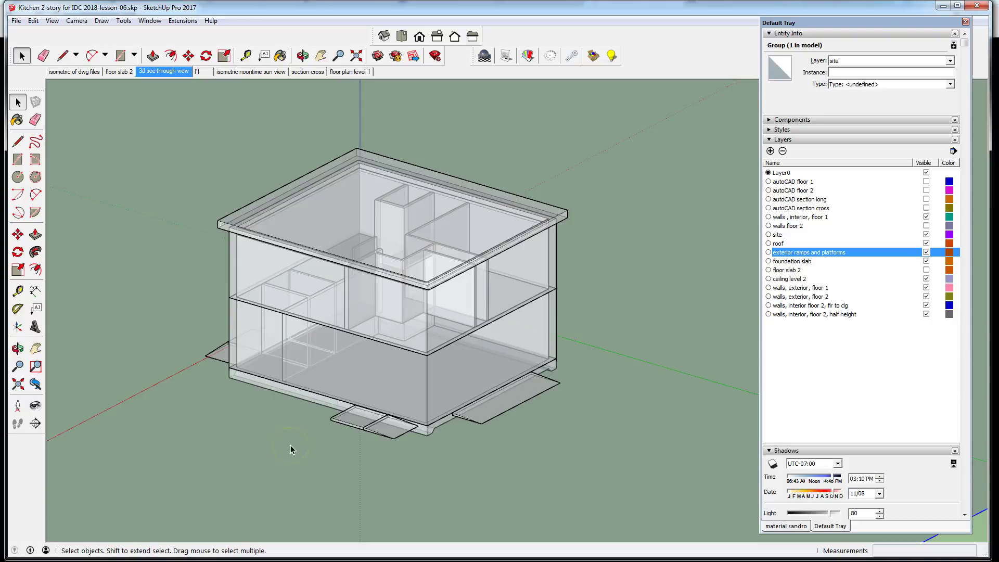